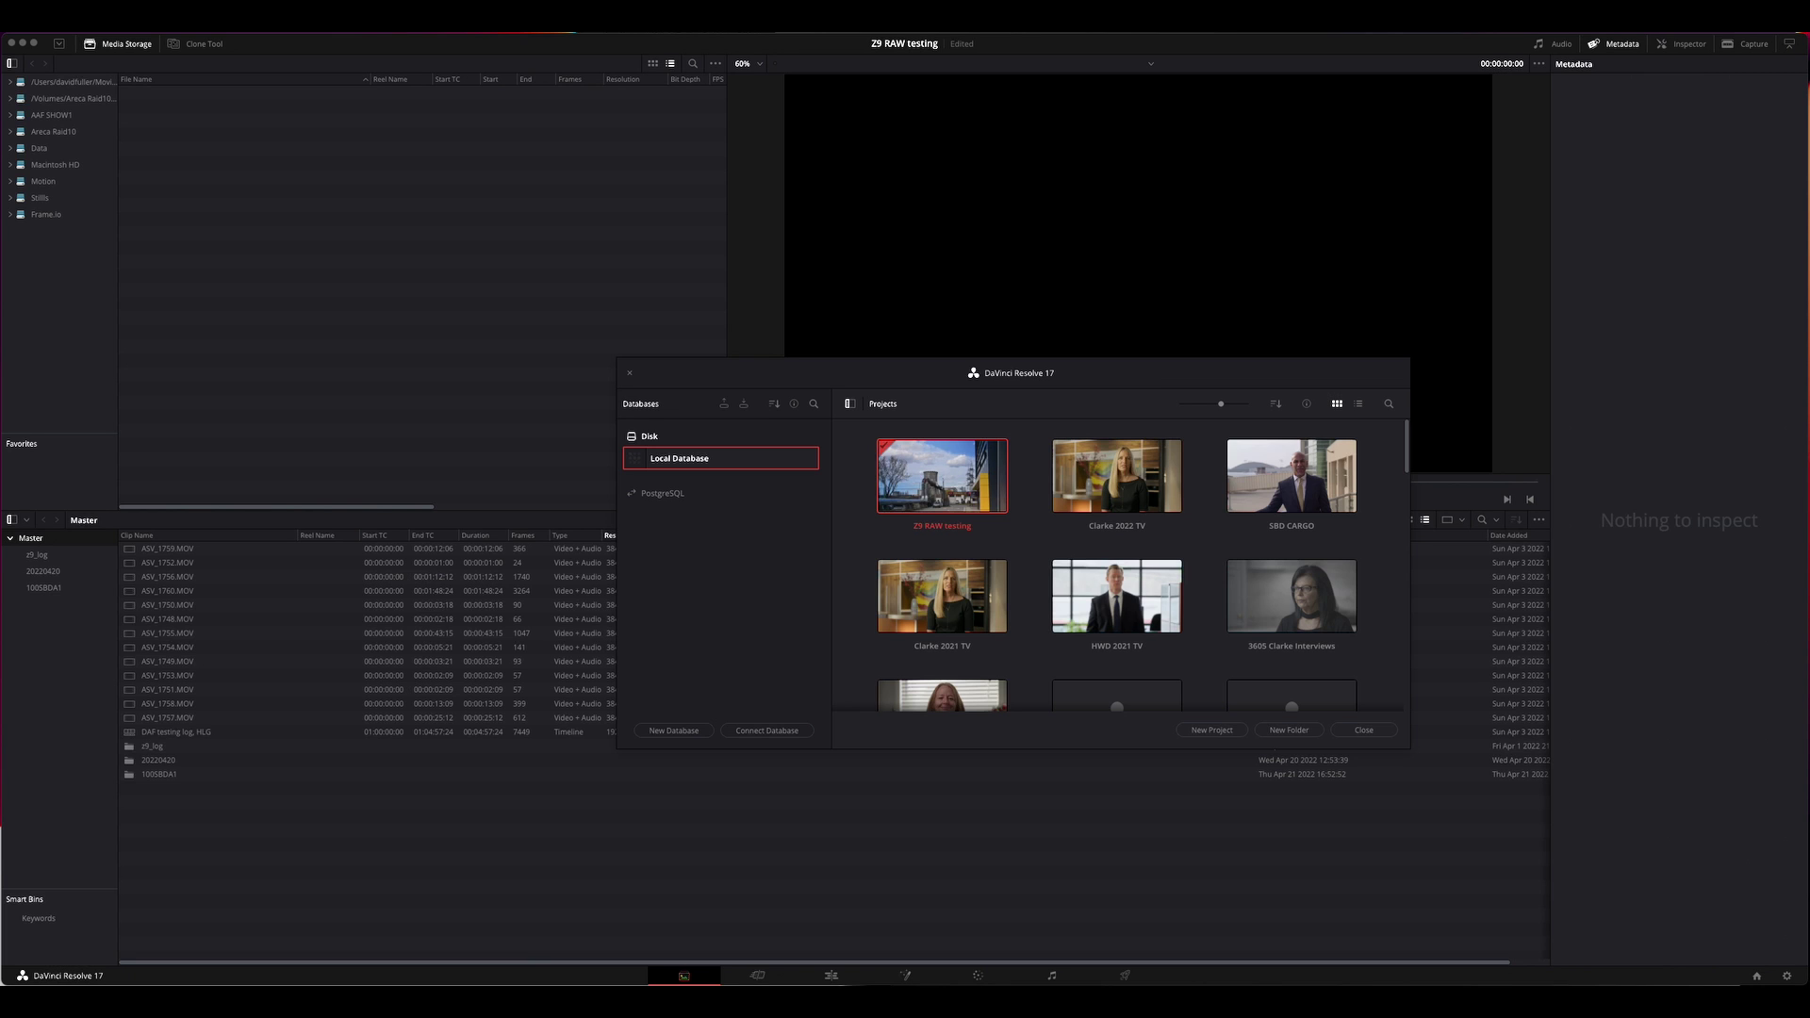
- View the Get Info details for DaVinci Resolve.app in Finder, then close them
key(super+Tab)
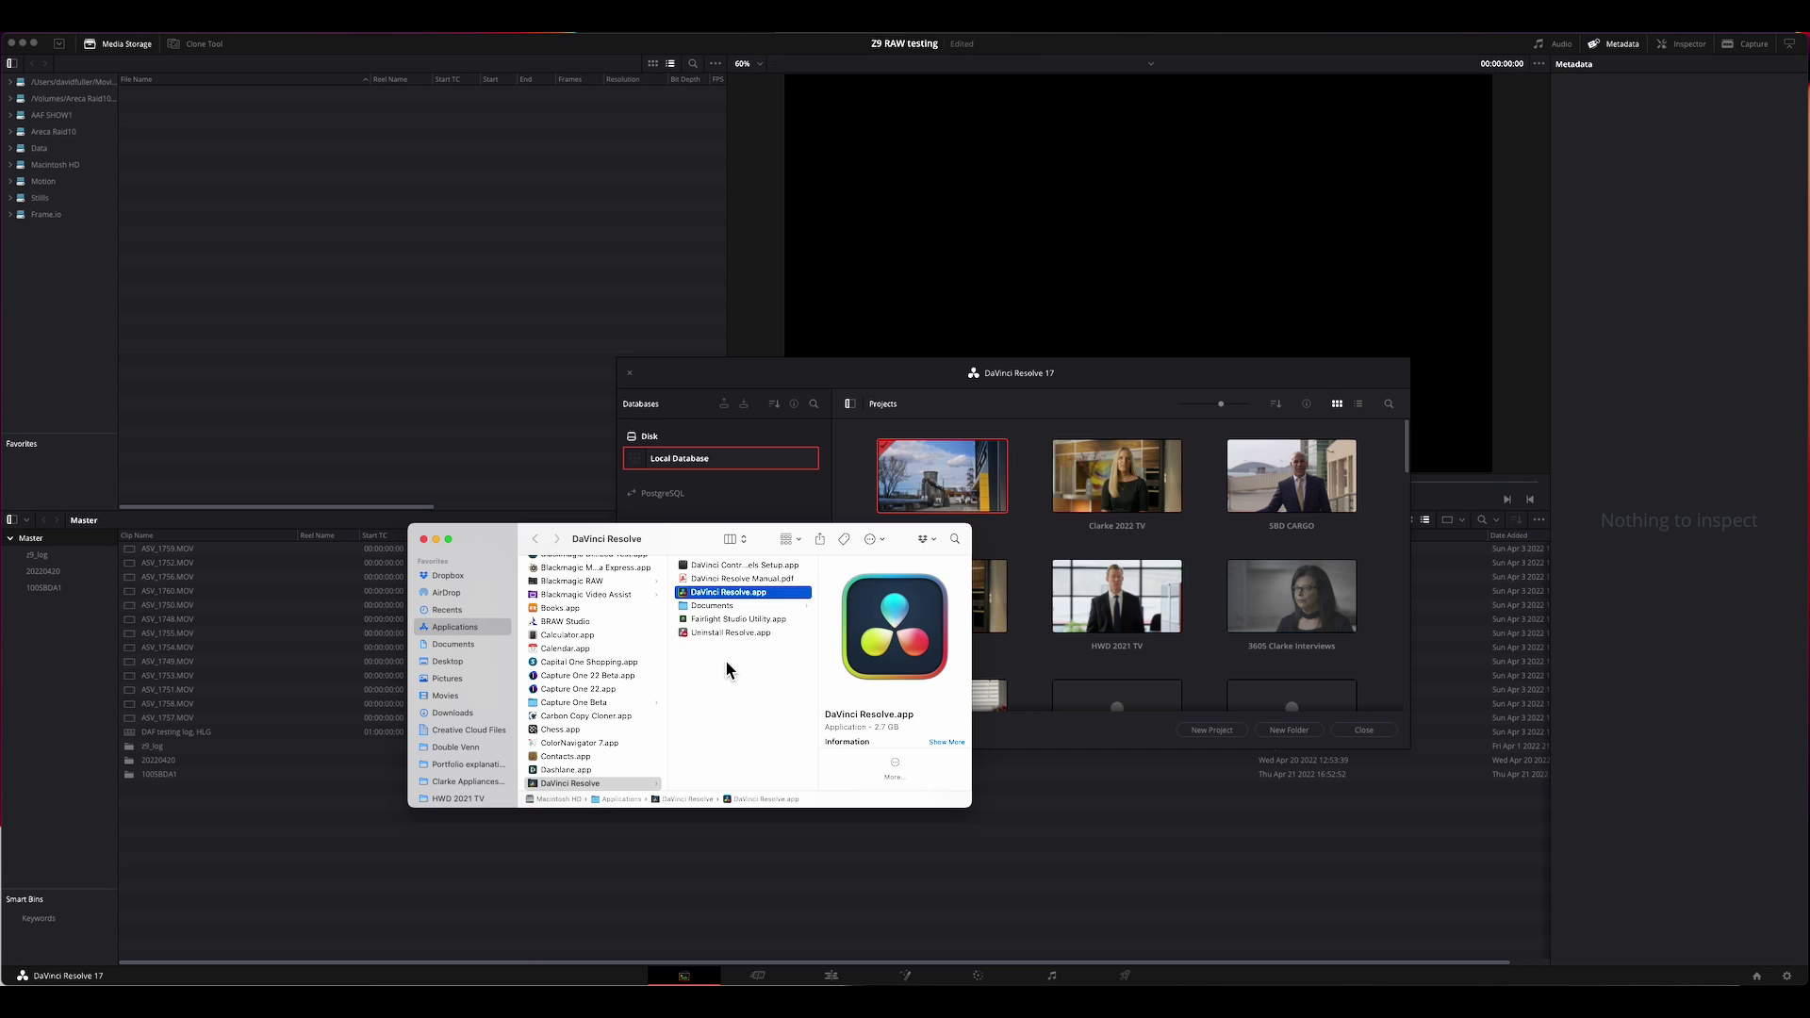
right_click(687, 602)
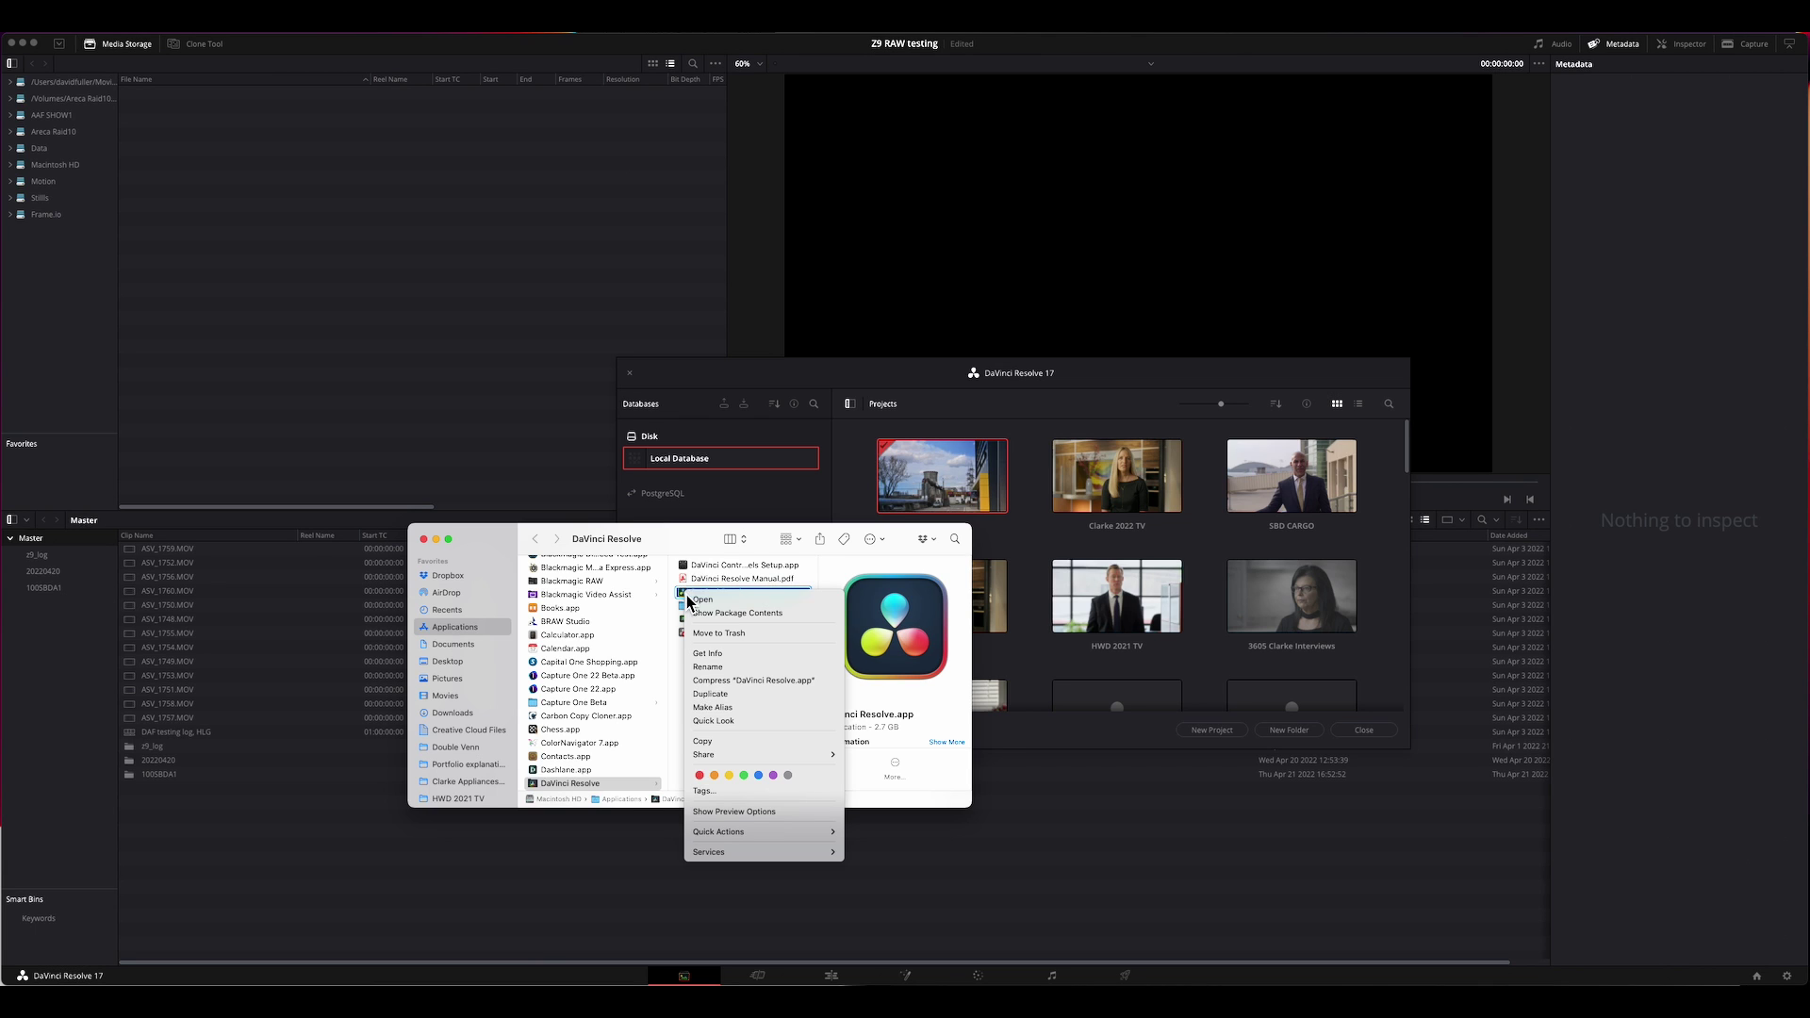
click(707, 653)
drag(620, 303, 353, 373)
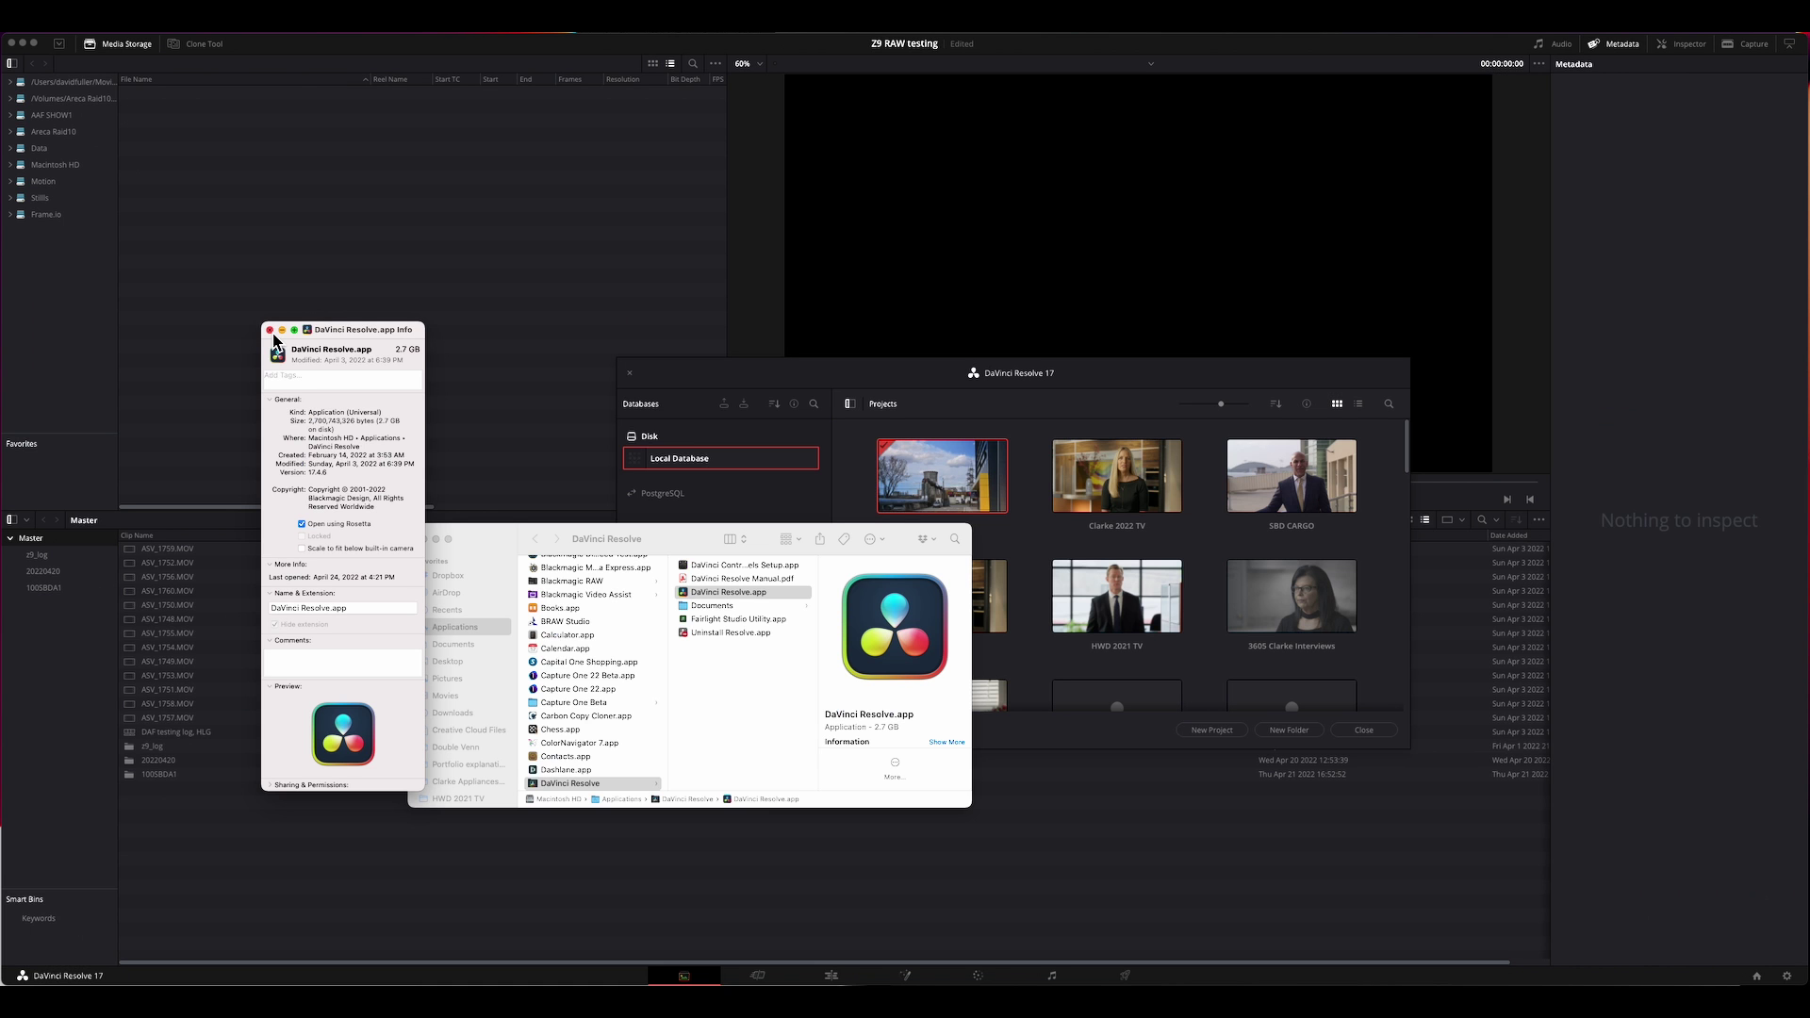
click(270, 330)
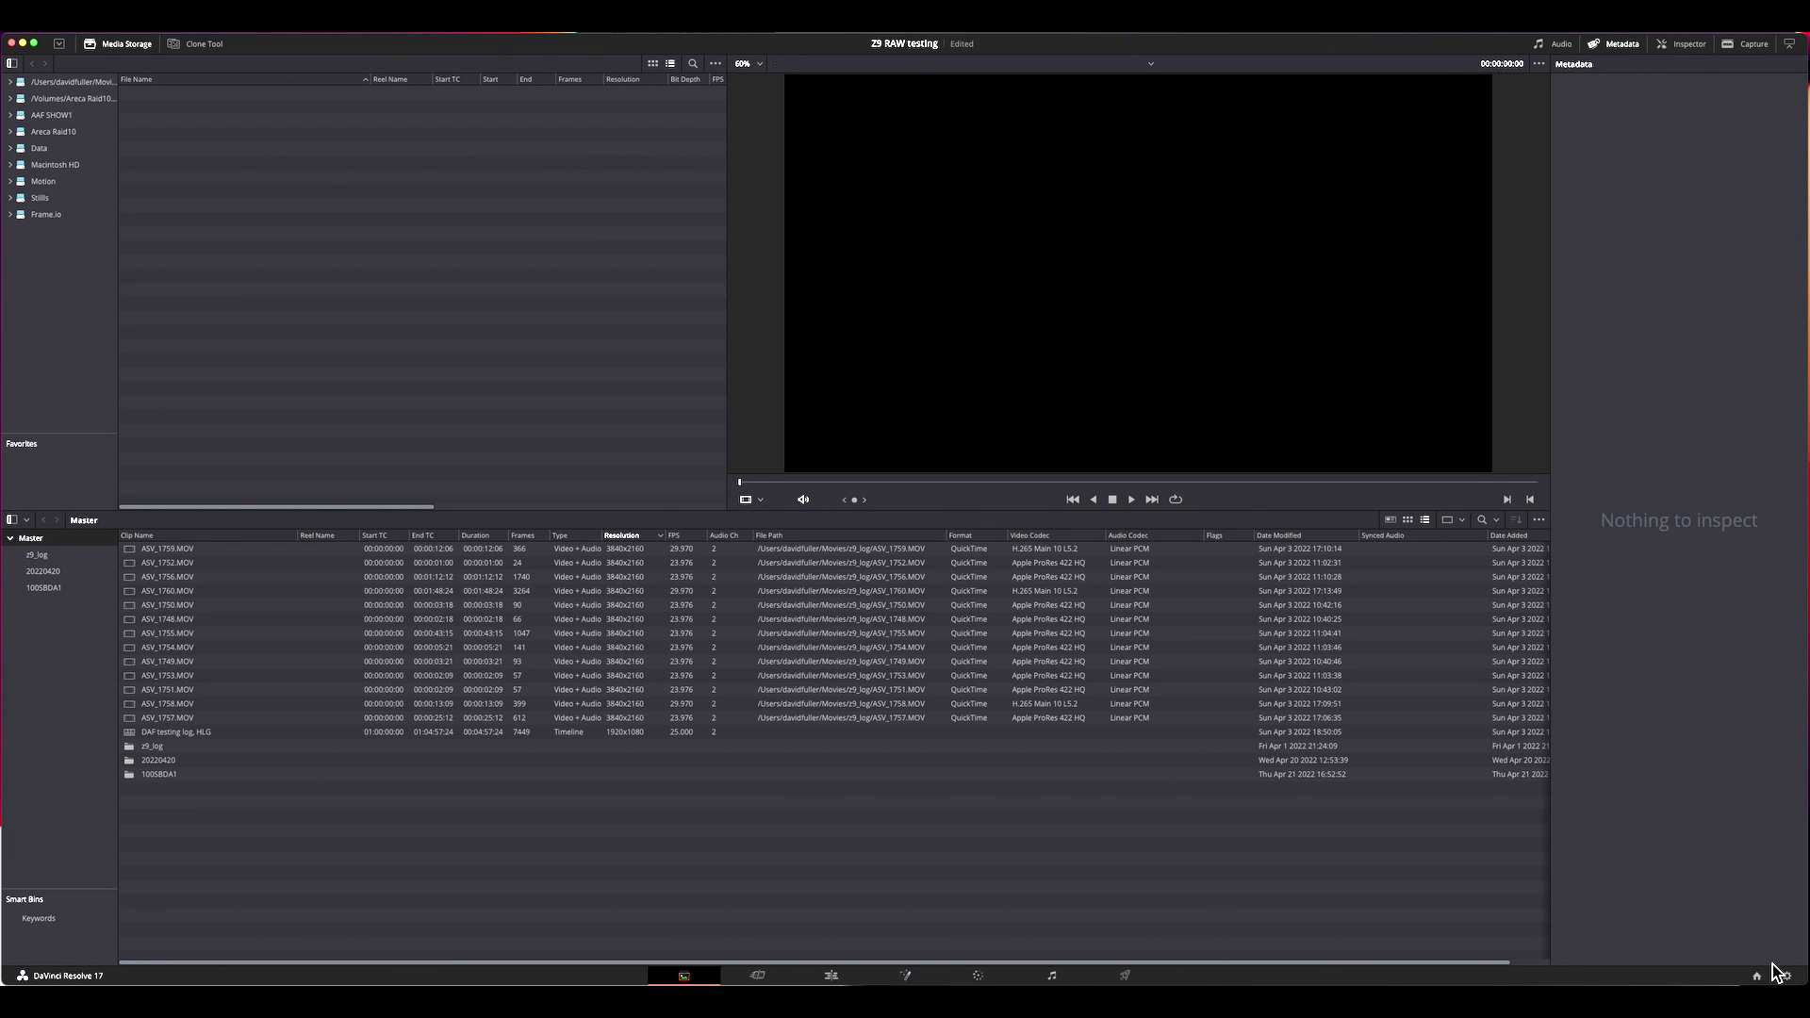
- Choose Nikon RAW as the RAW profile under Project Settings > Camera RAW
click(1788, 978)
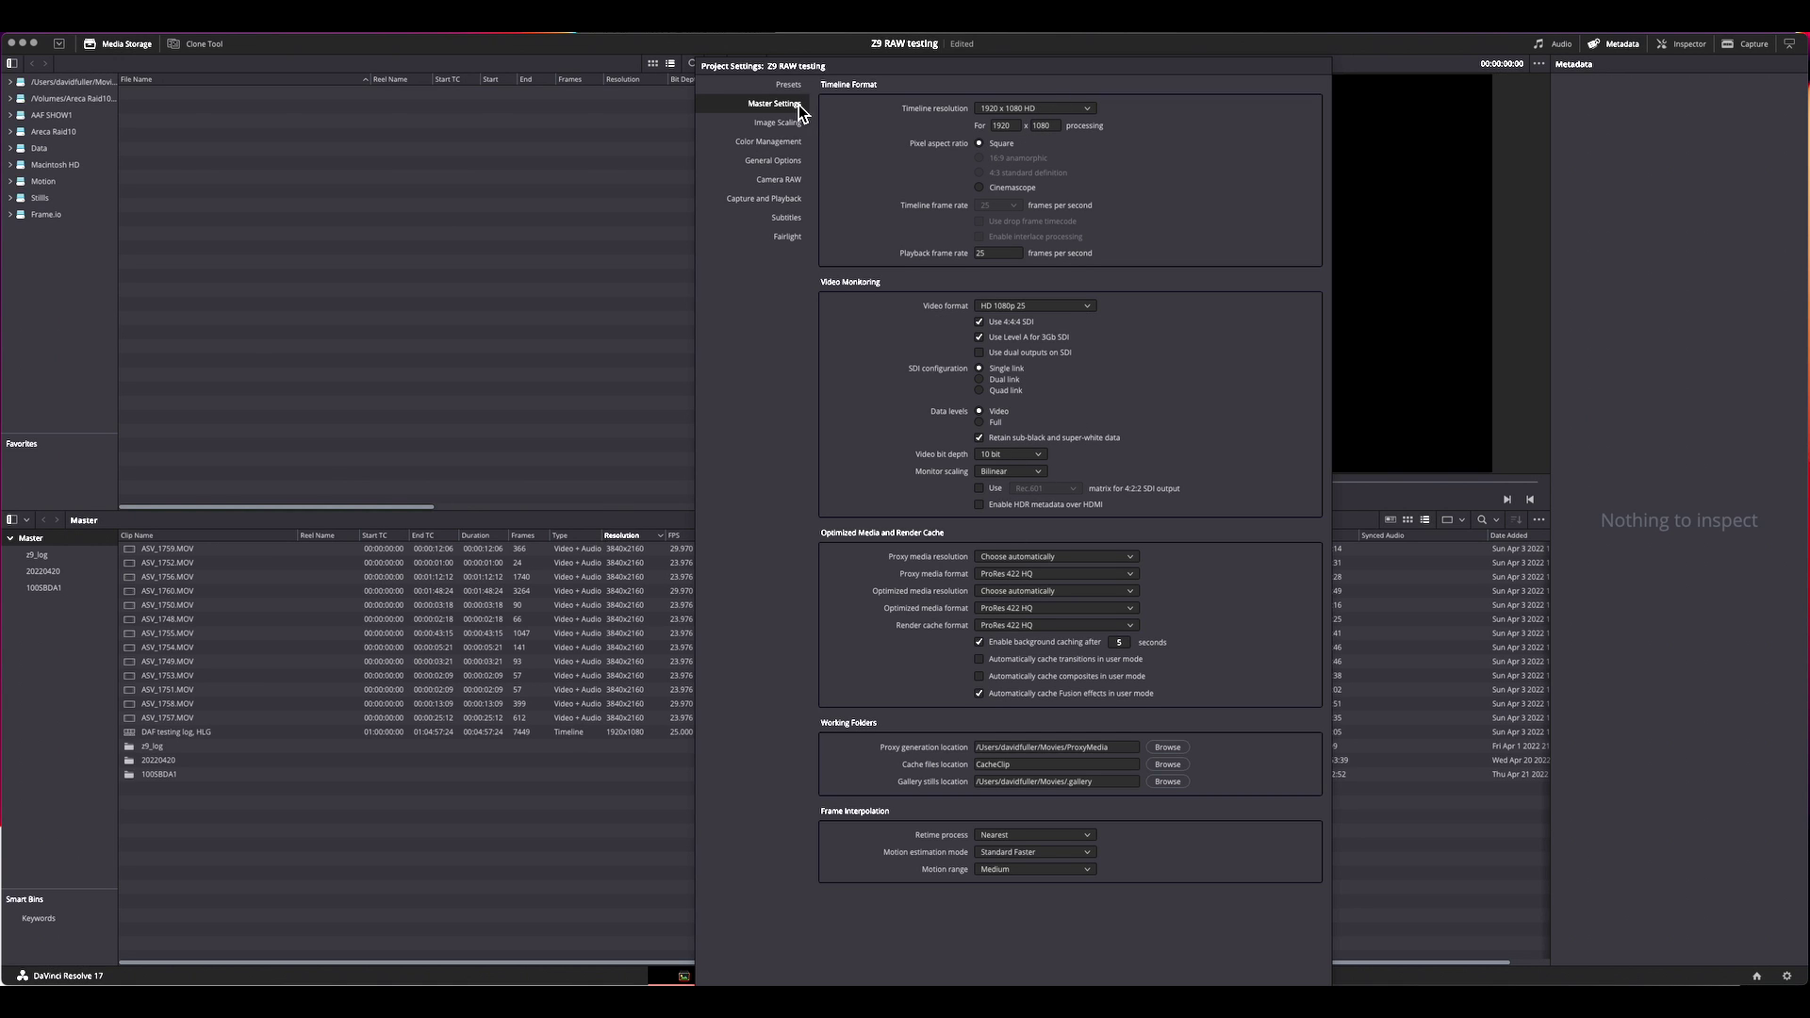
click(778, 180)
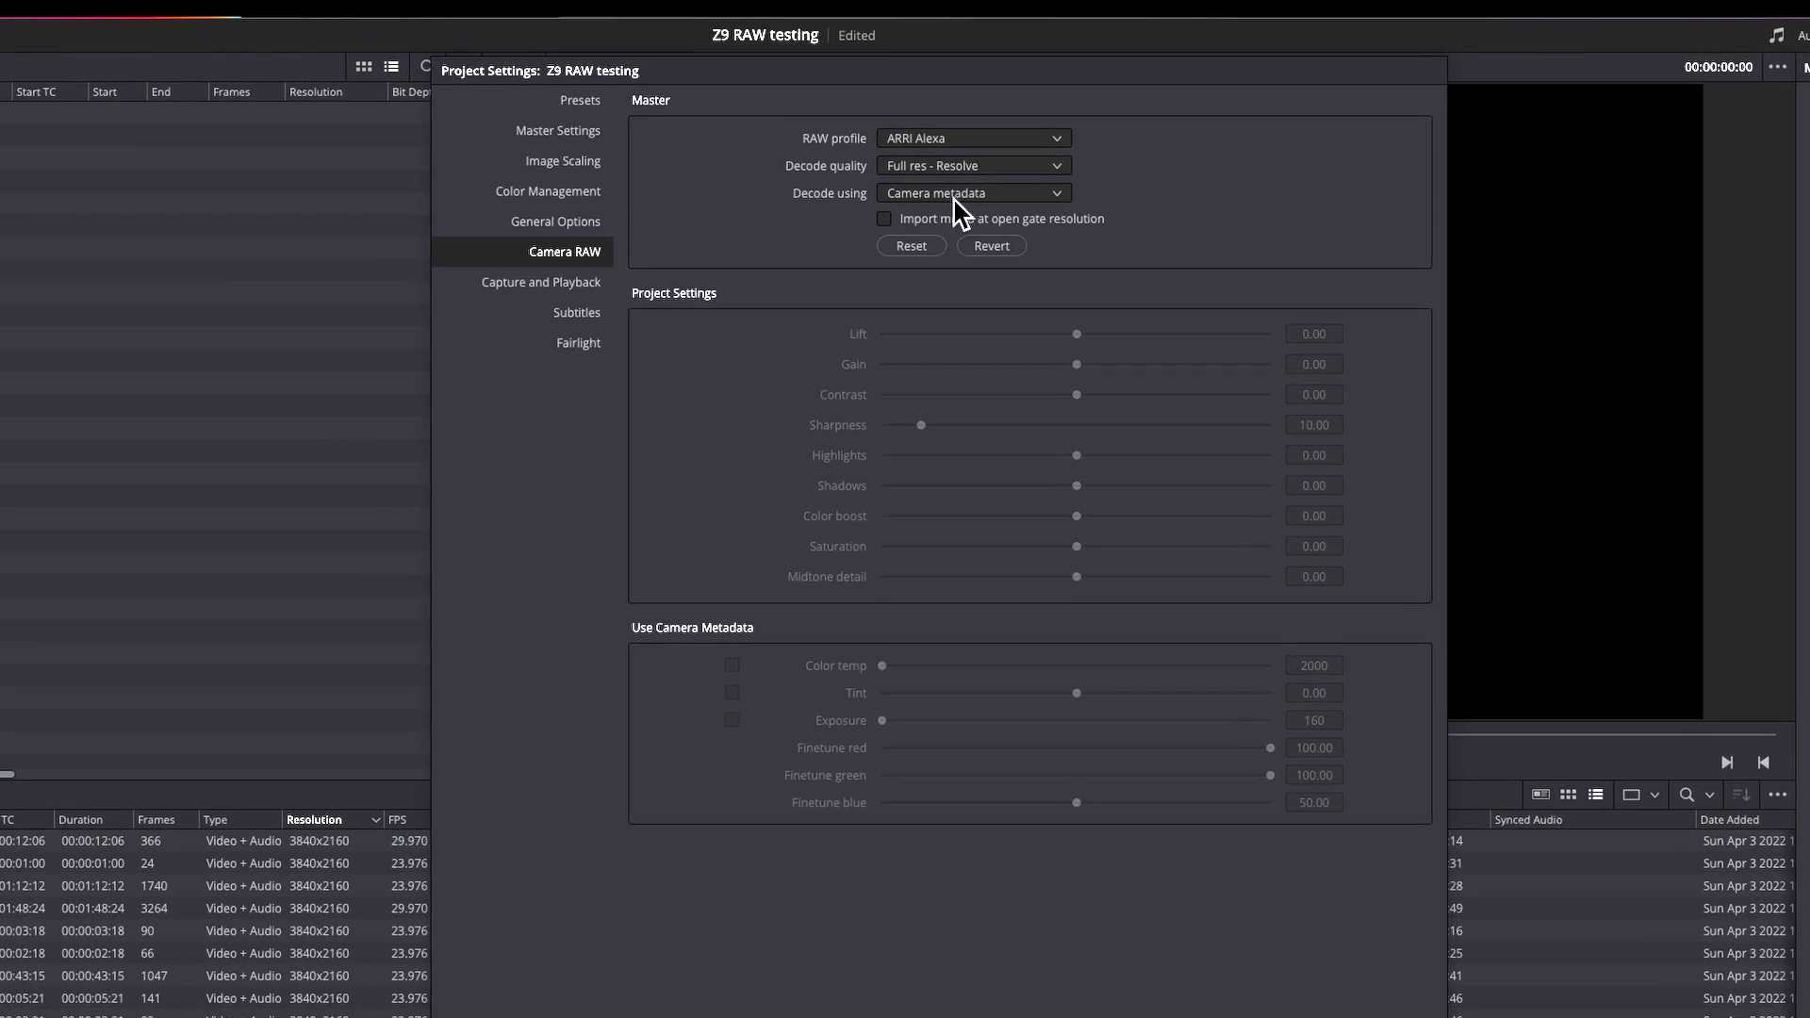
click(1039, 158)
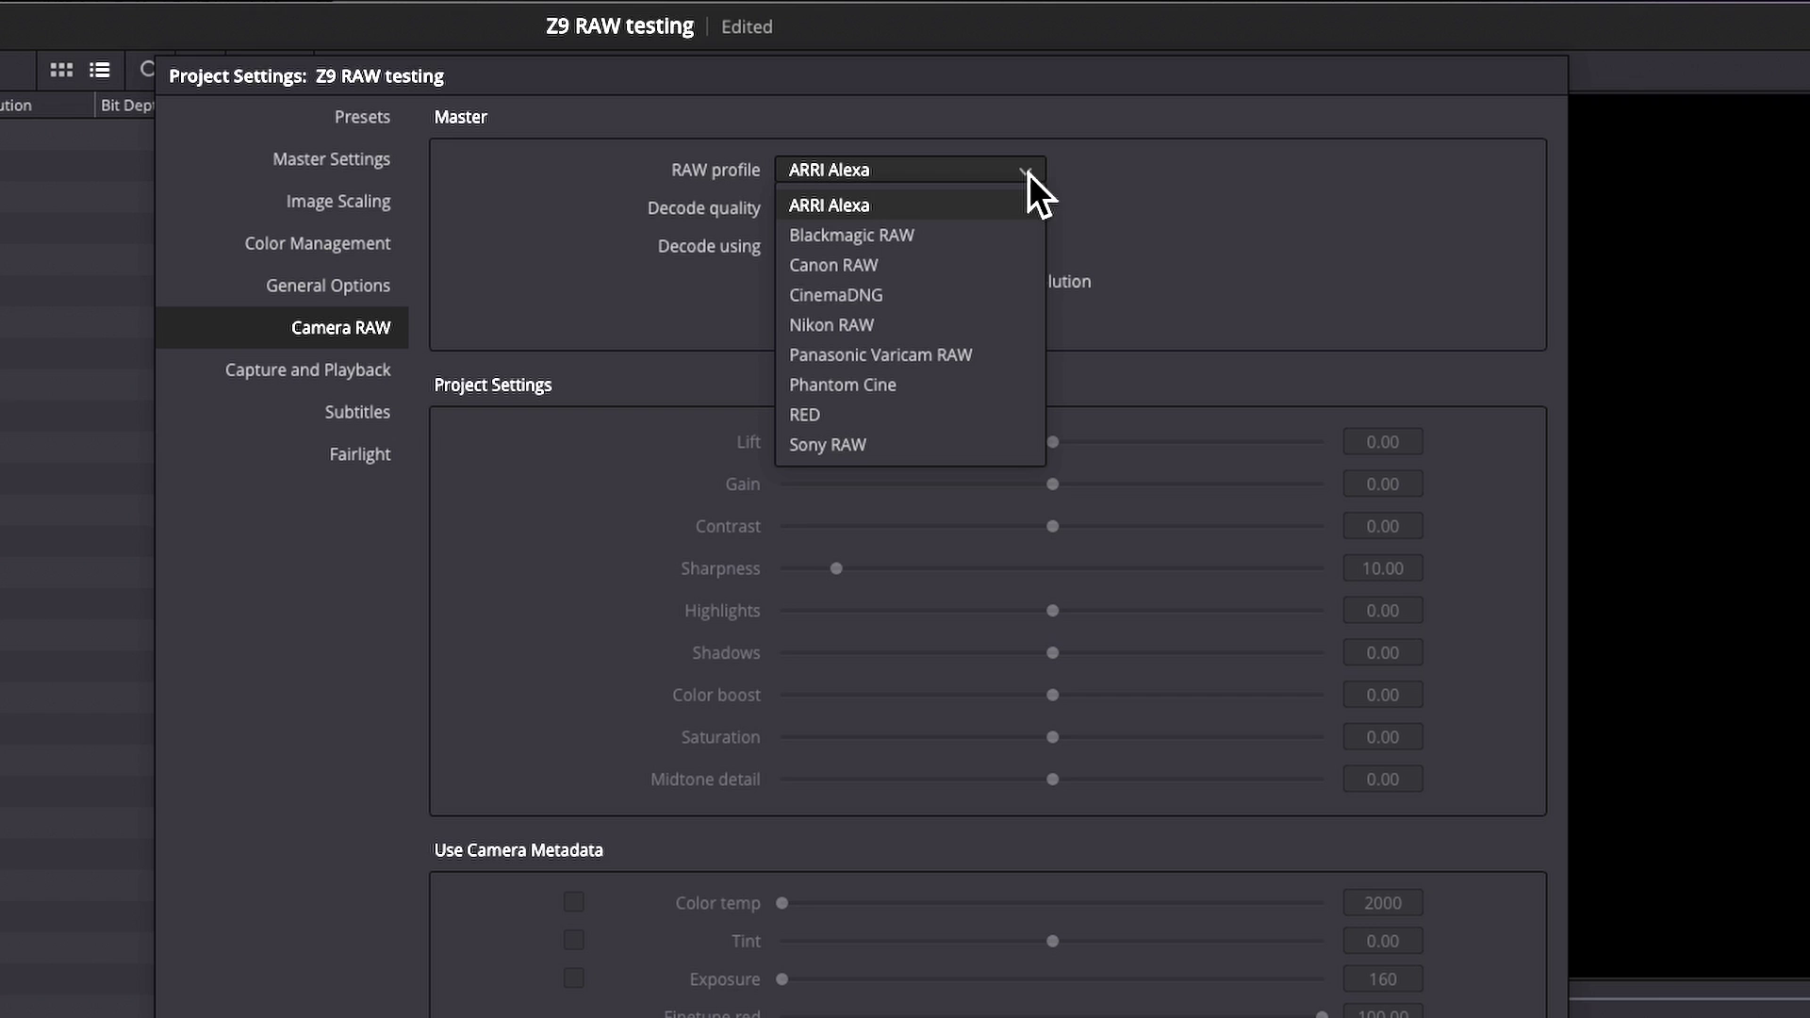
click(856, 325)
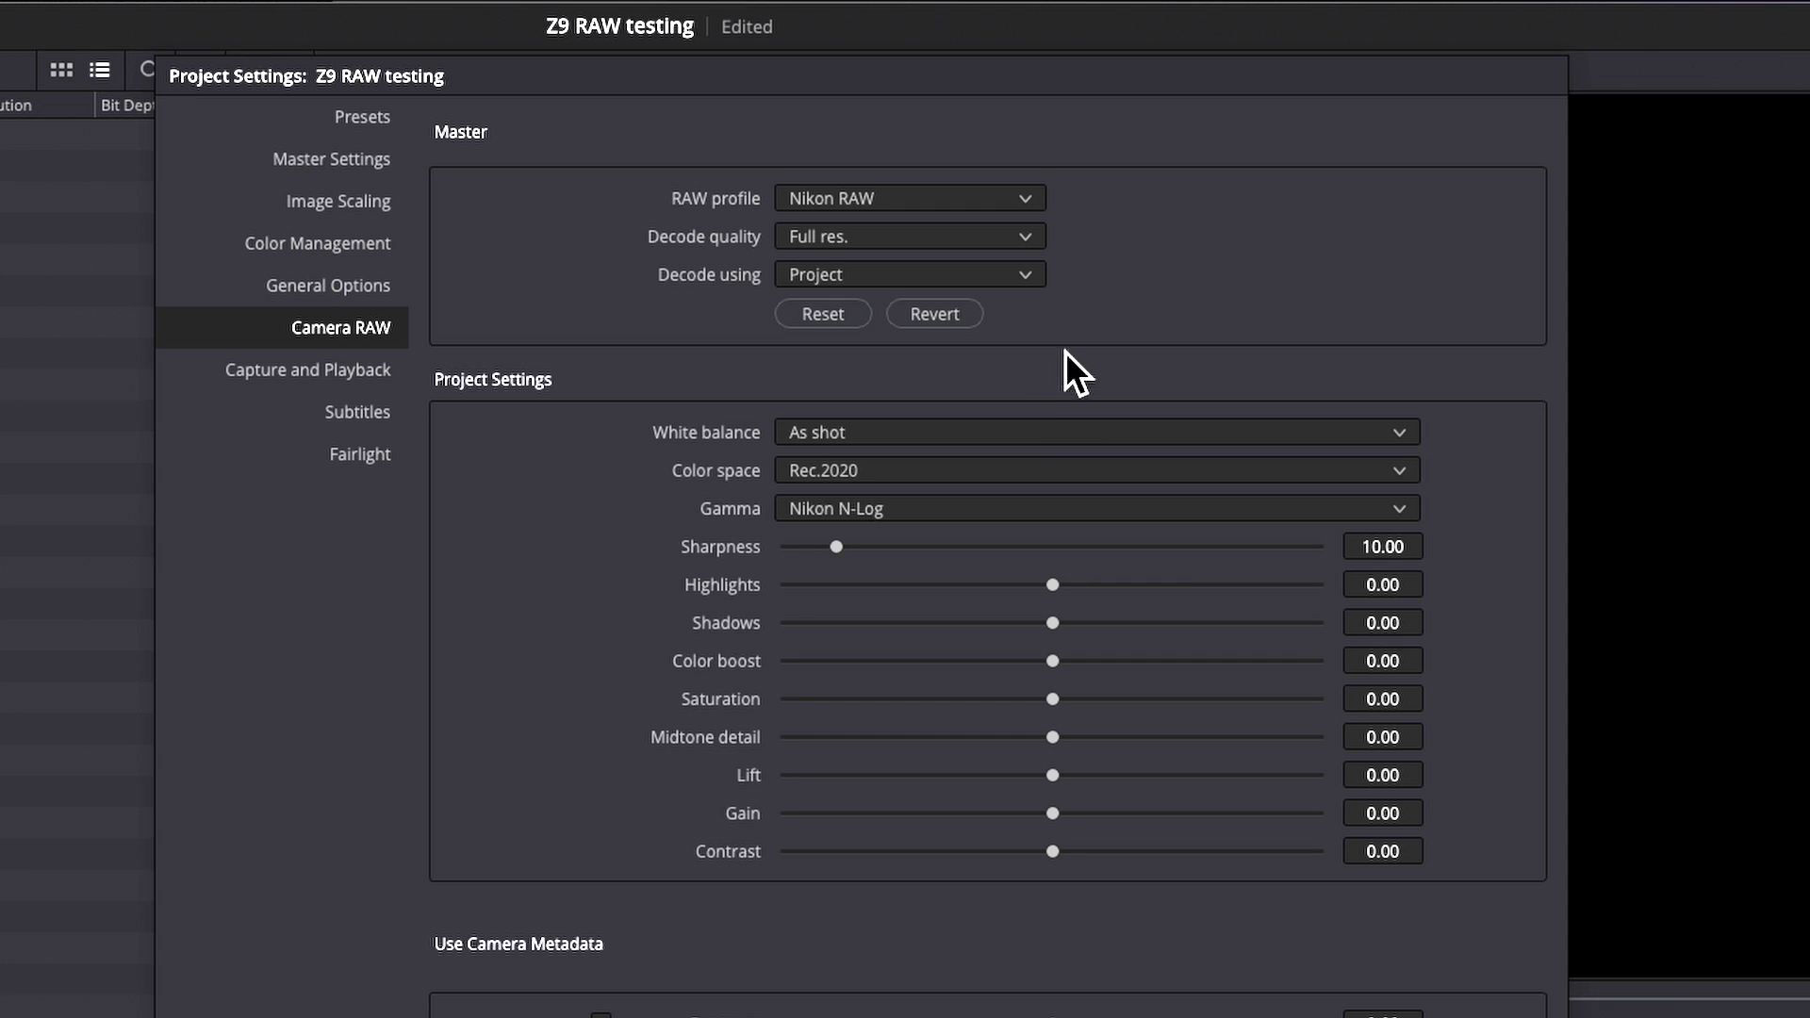
- Change Nikon RAW decode quality to Half res
click(1033, 242)
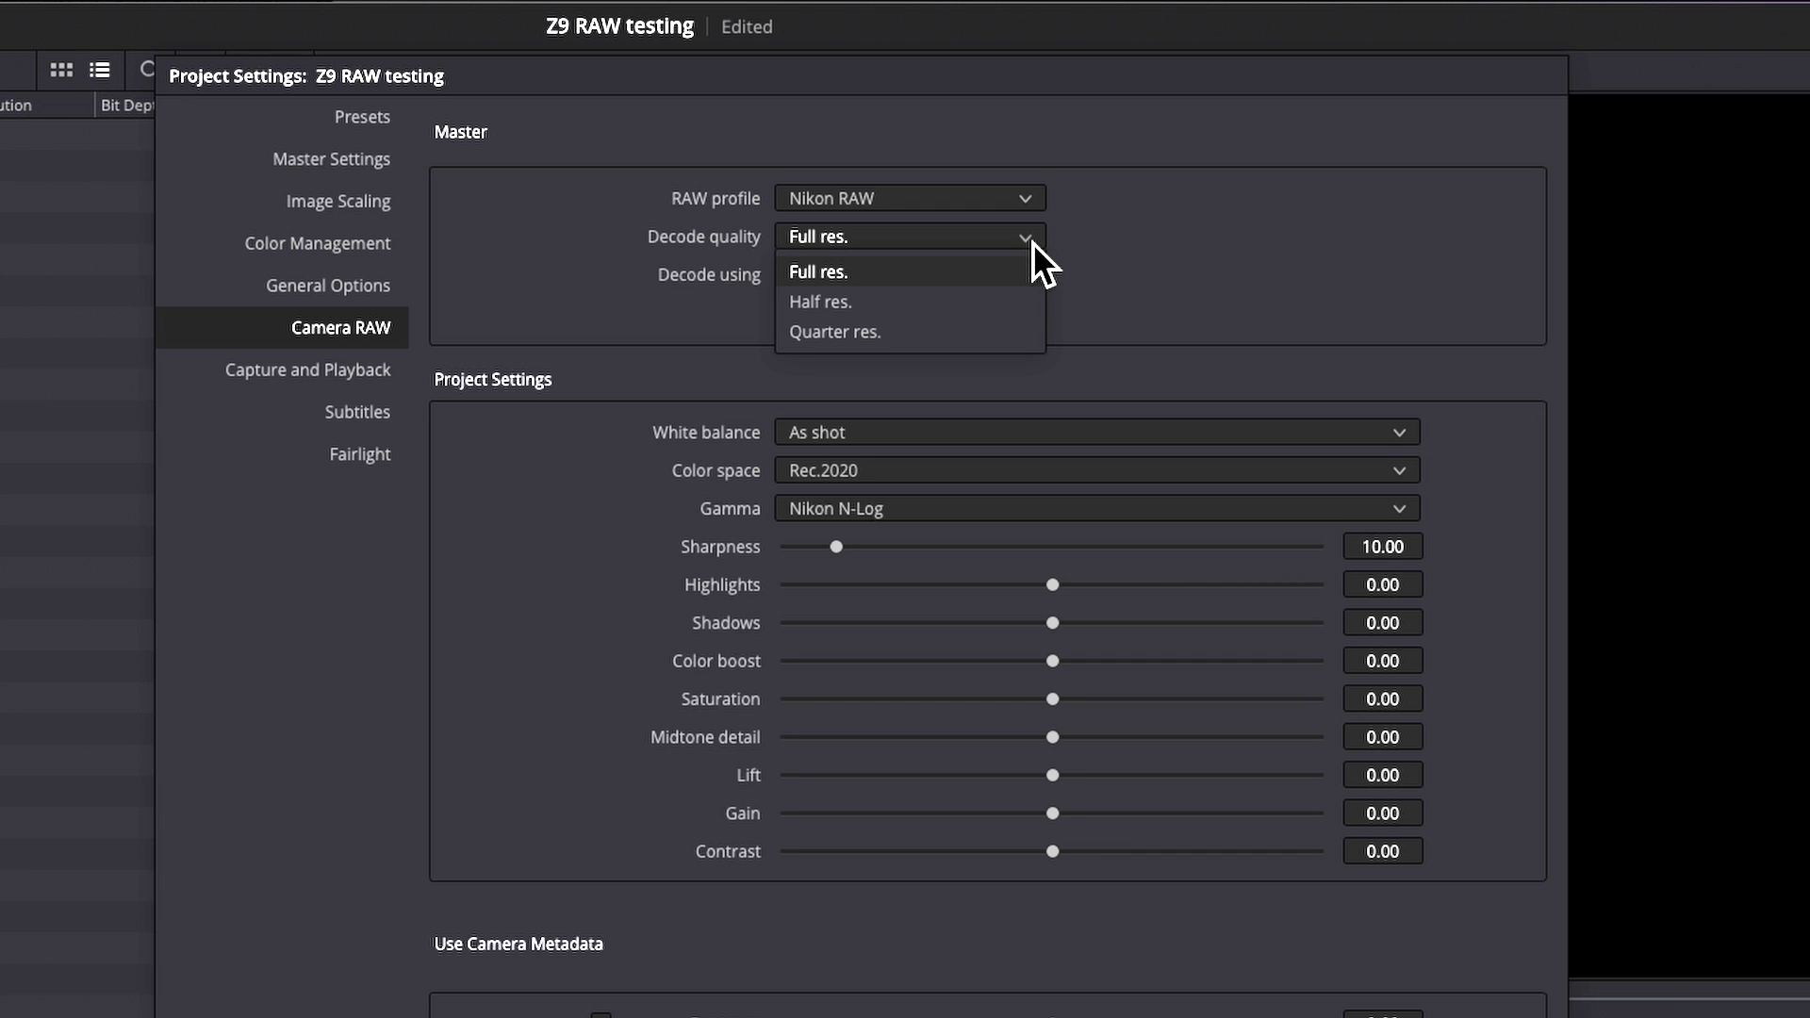
click(1001, 307)
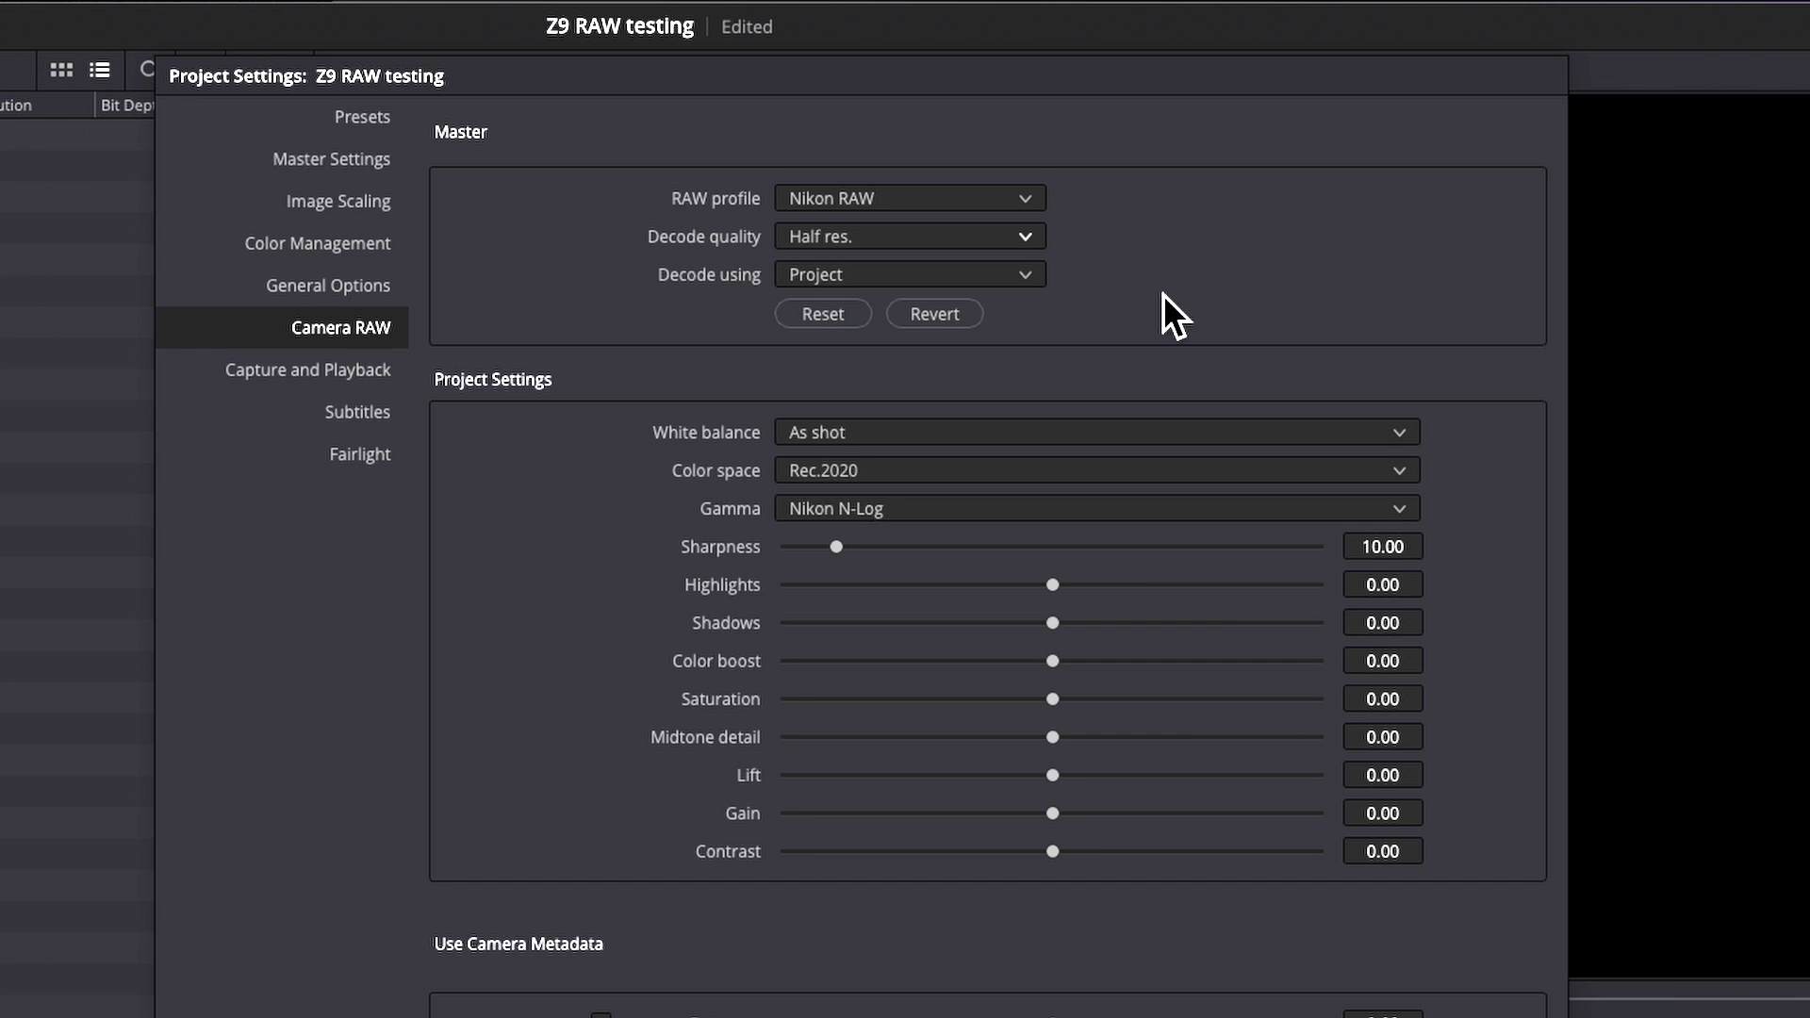
- Switch Nikon RAW Decode using to Camera metadata, greying out project RAW adjustments
click(1025, 279)
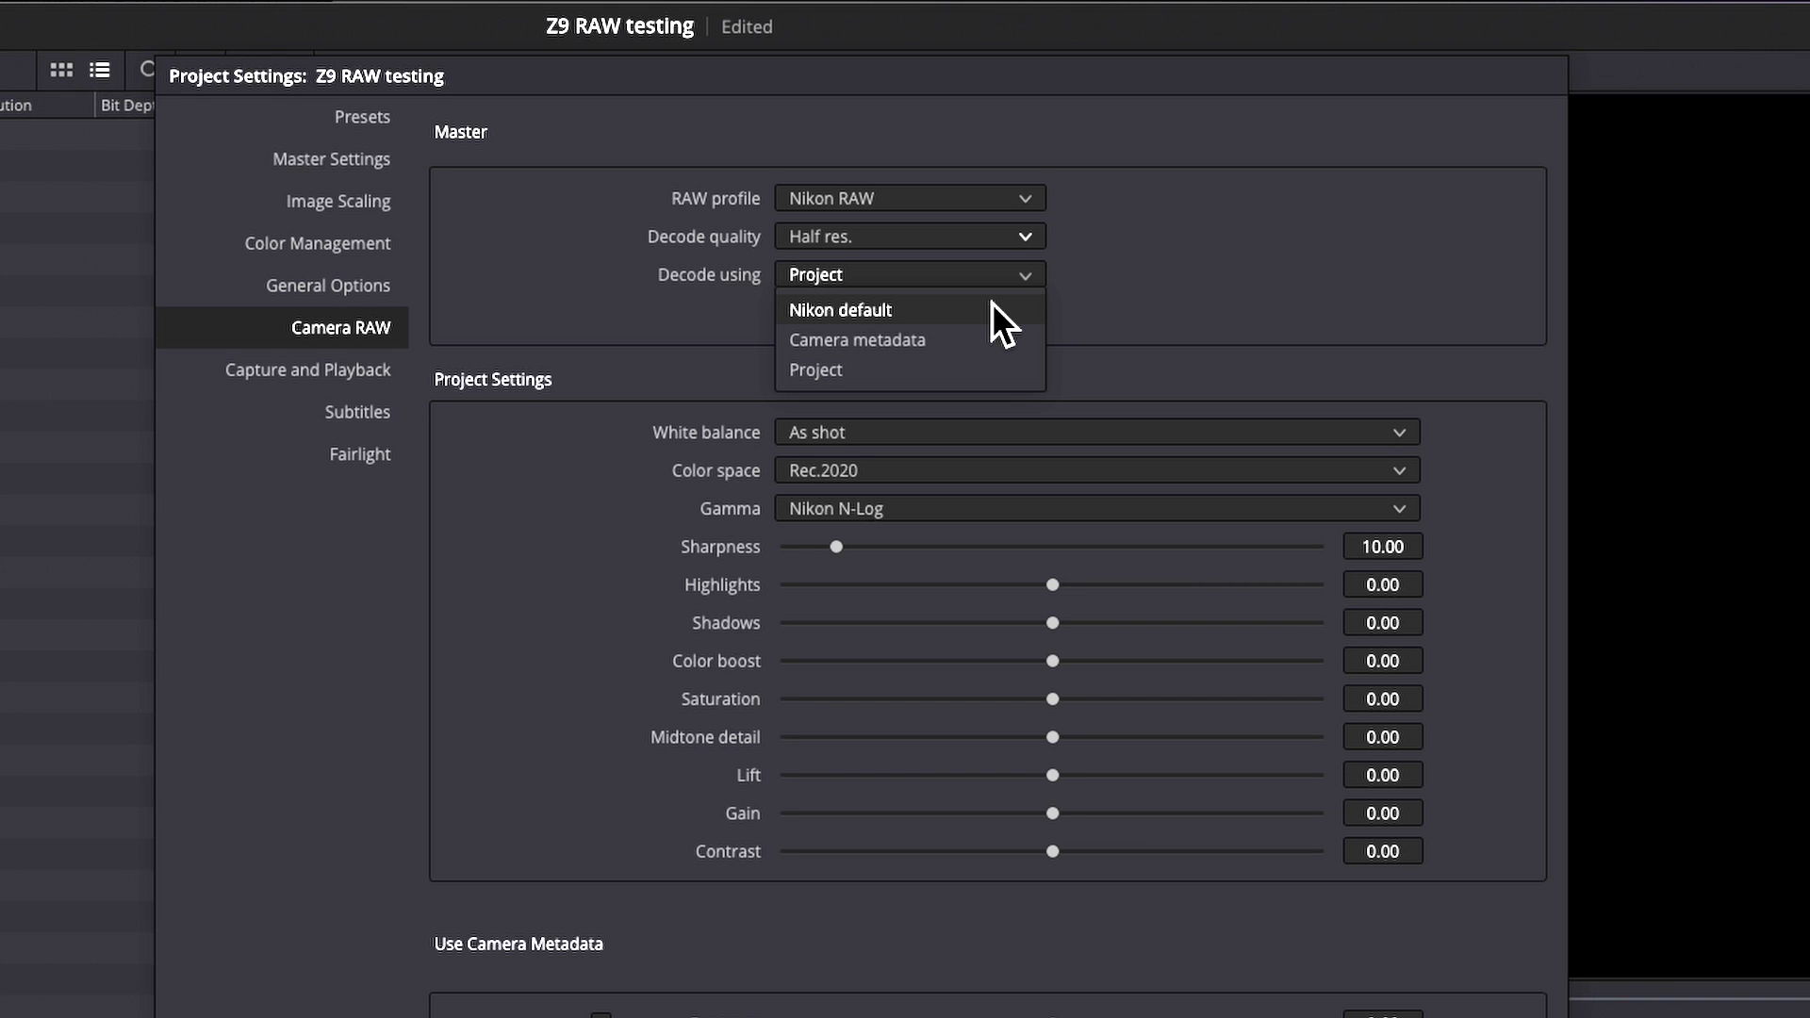
click(948, 342)
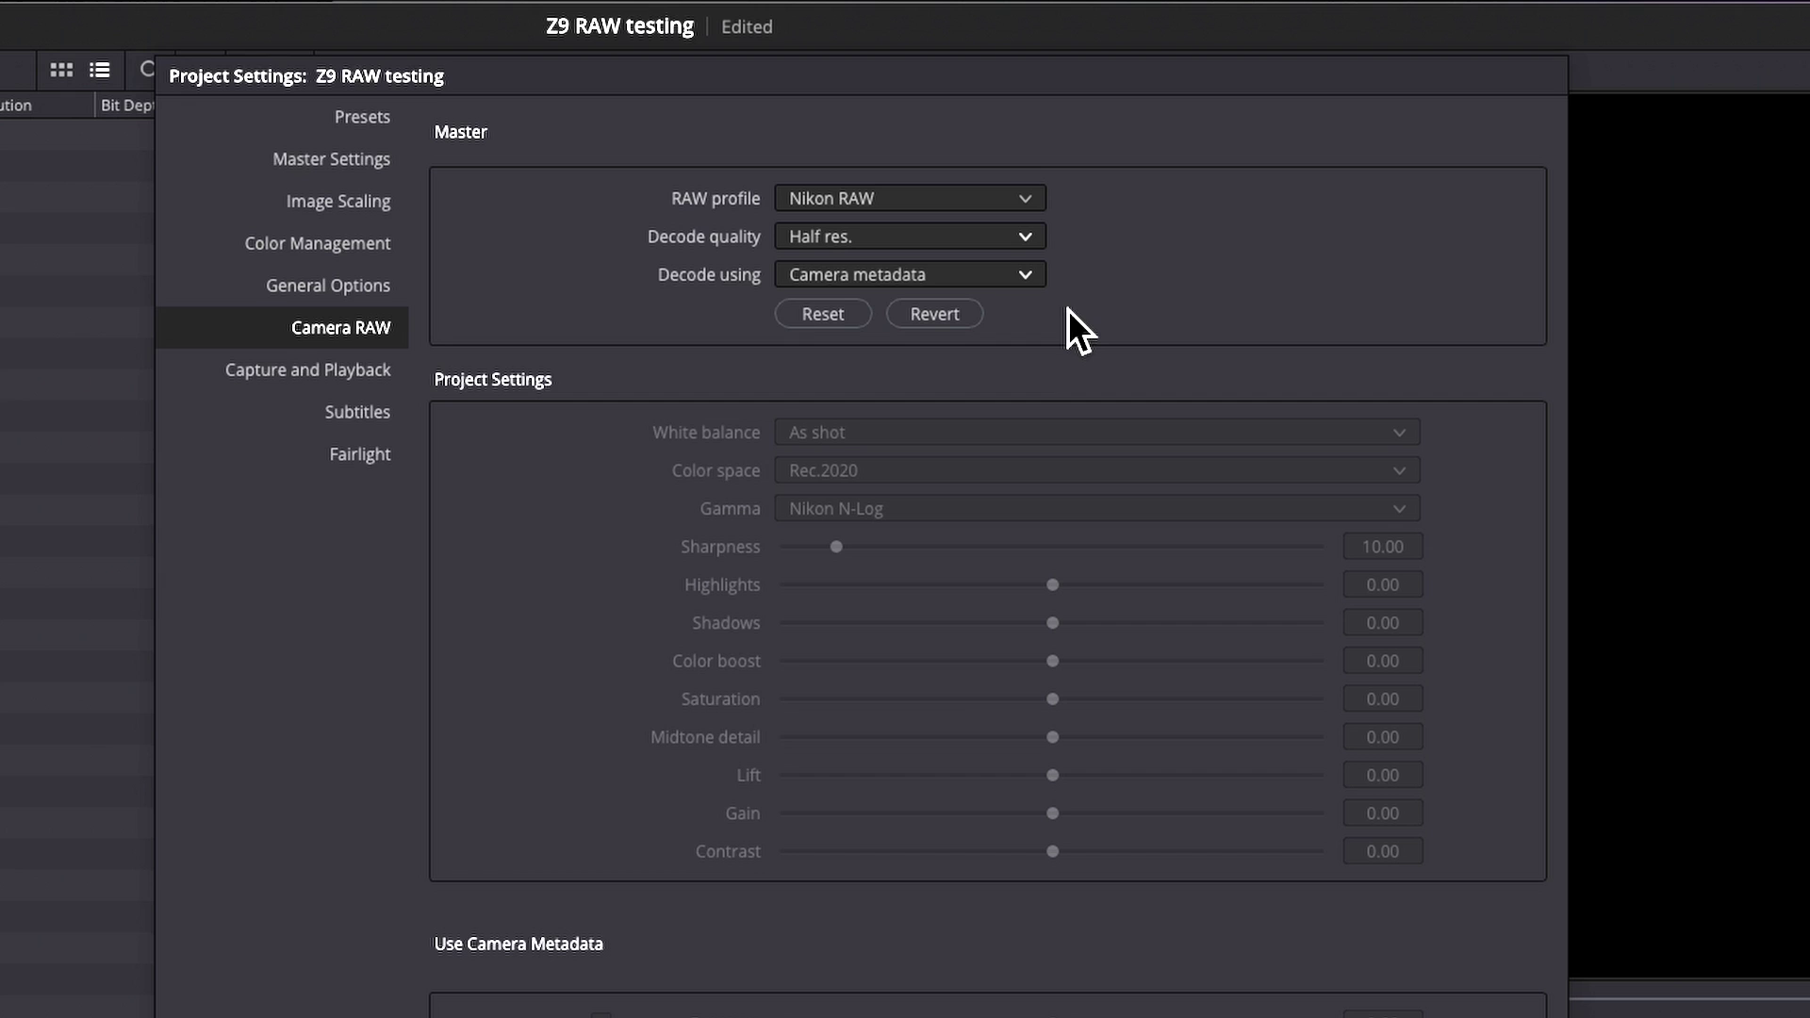
click(1027, 275)
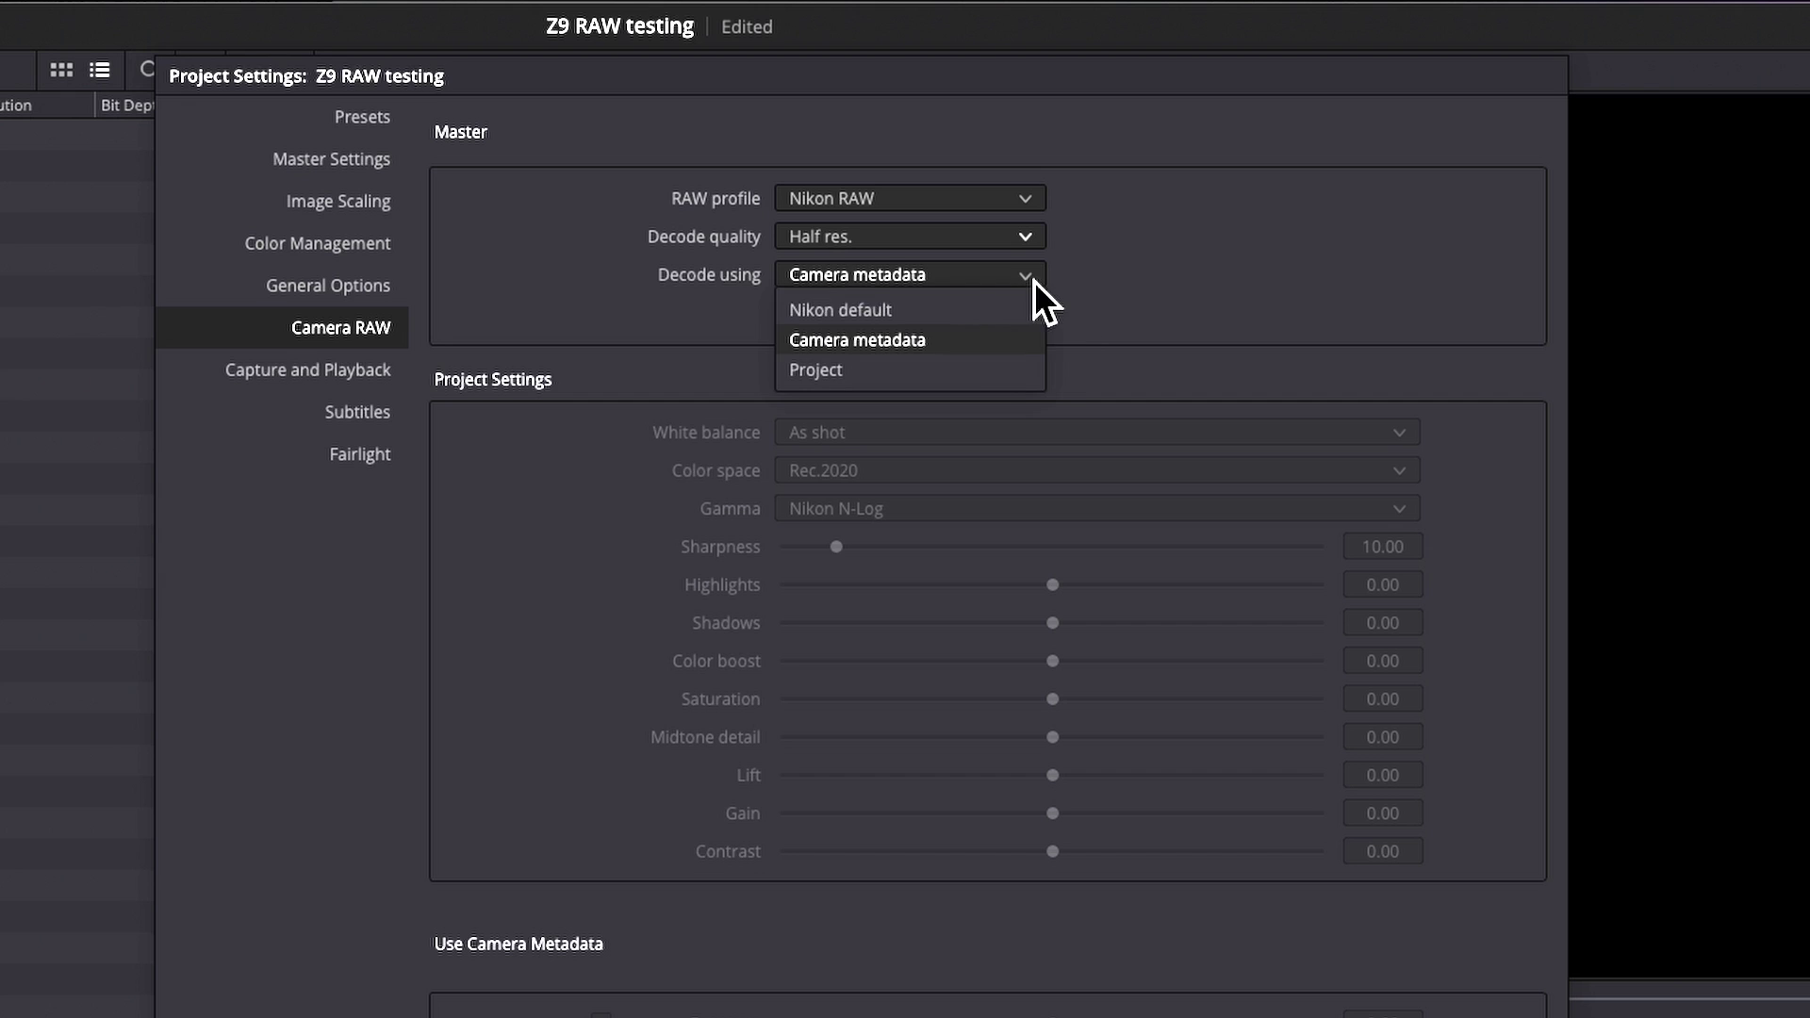
- Set Decode using back to Project, keeping Nikon N-Log gamma and Rec.2020 colour space
click(992, 369)
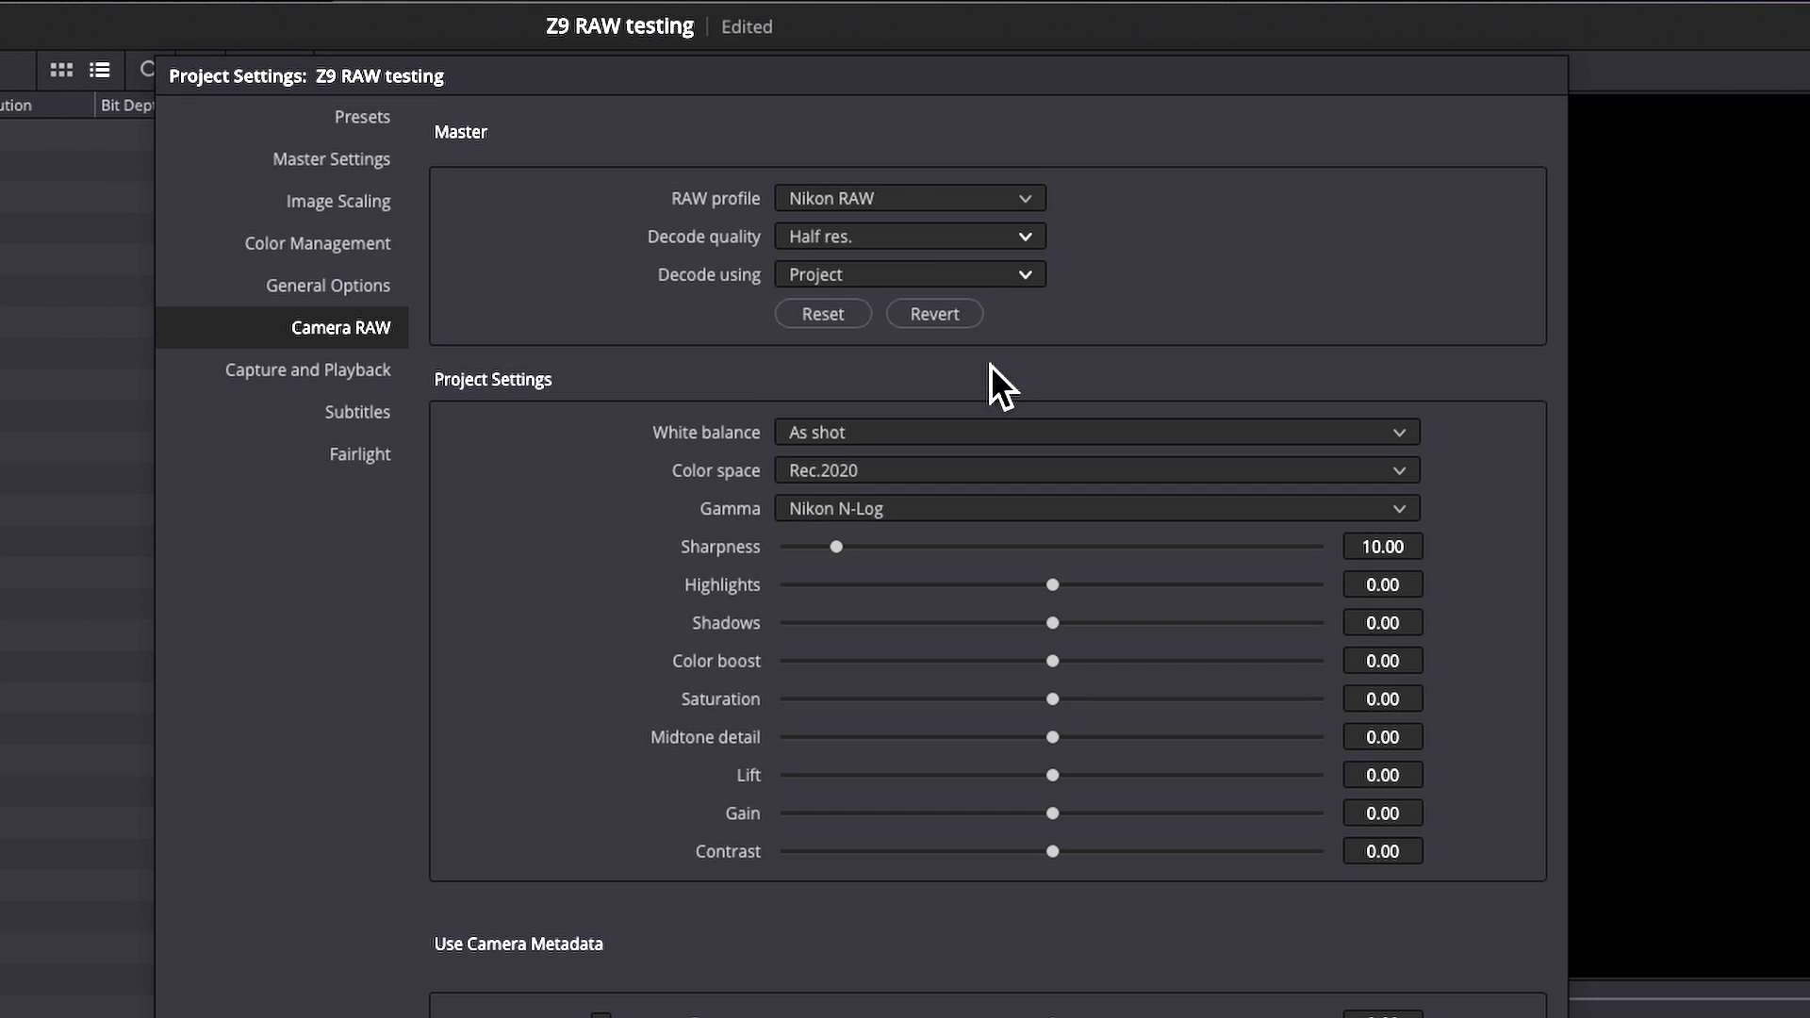
click(908, 513)
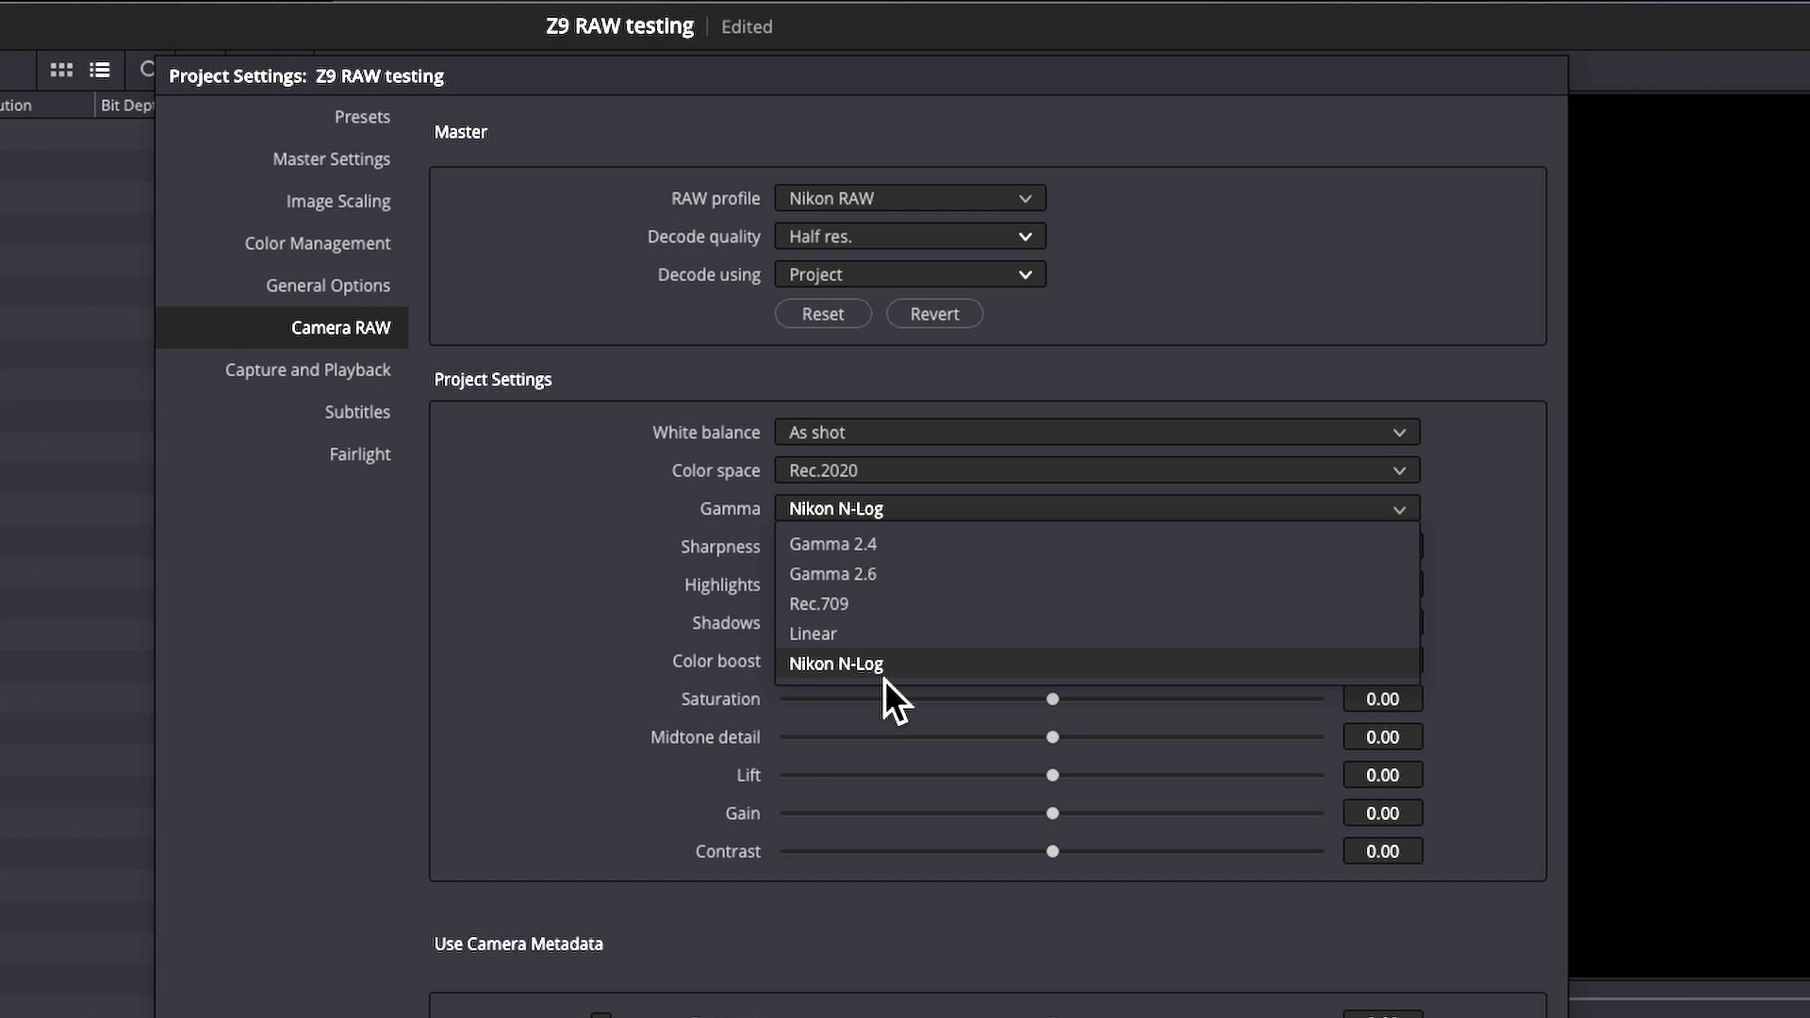
click(884, 677)
click(935, 481)
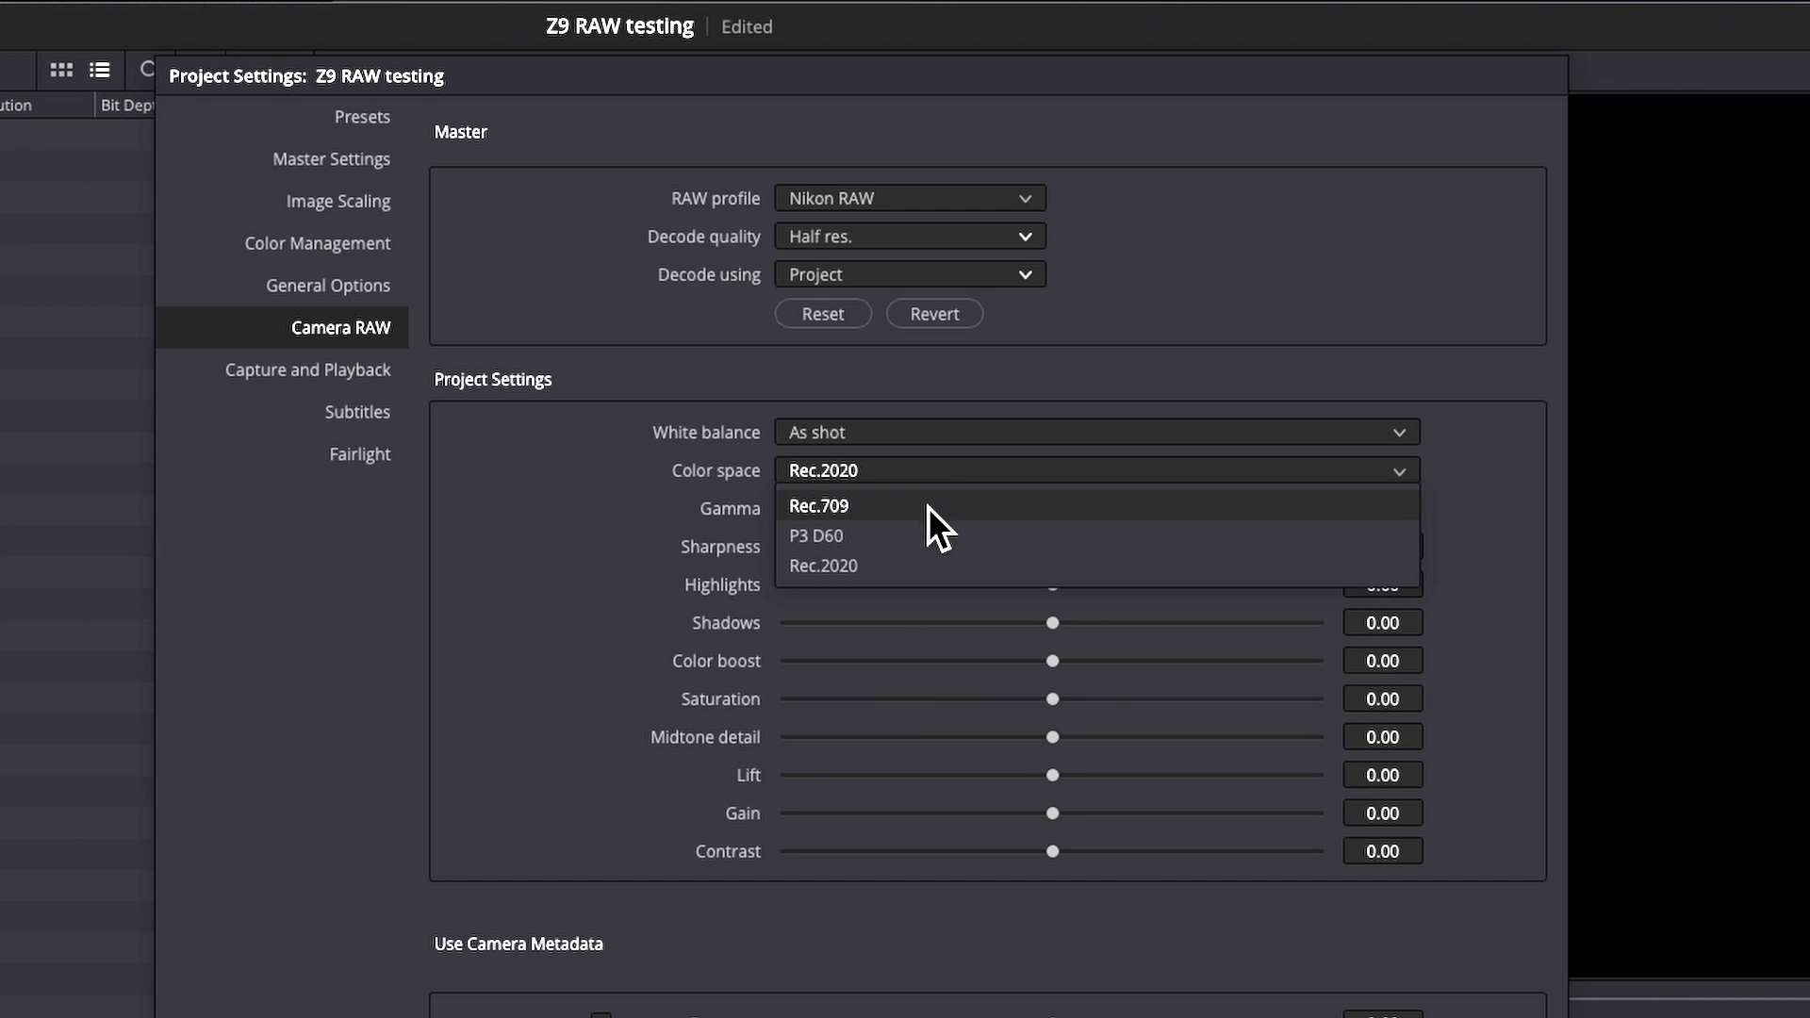
click(912, 567)
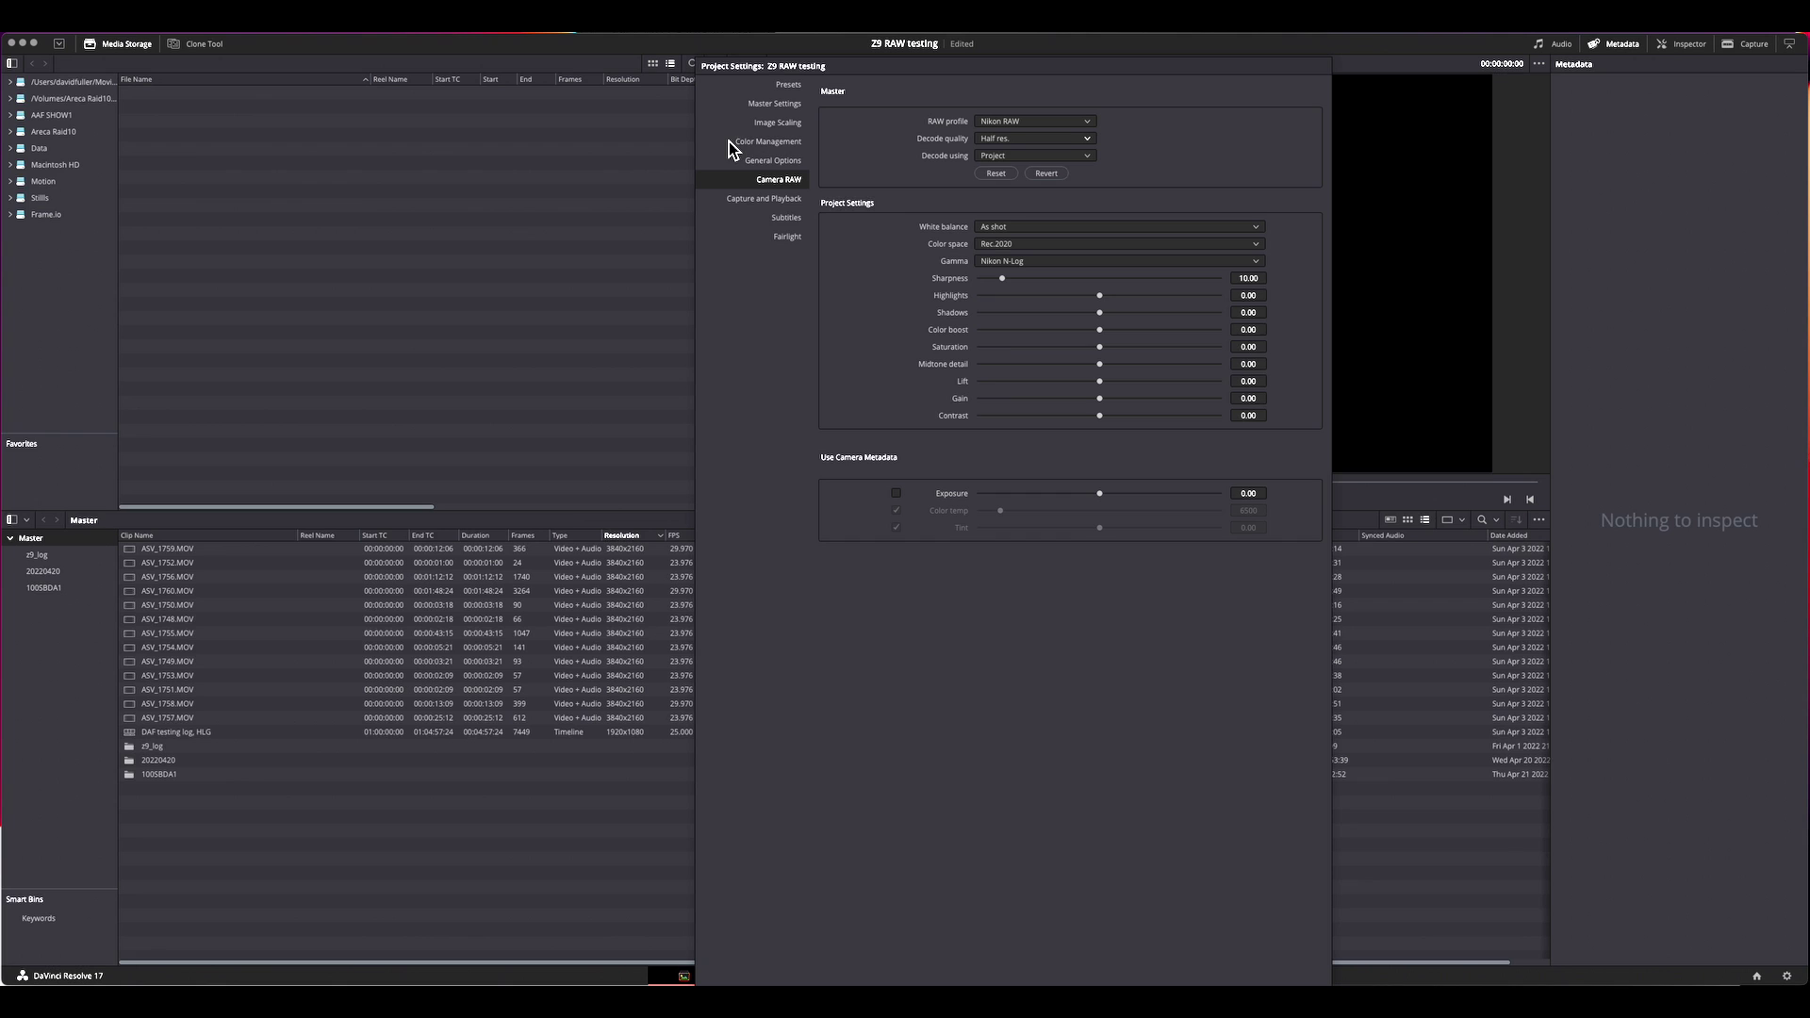
- Set Color Management's colour science to DaVinci YRGB Color Managed
click(783, 145)
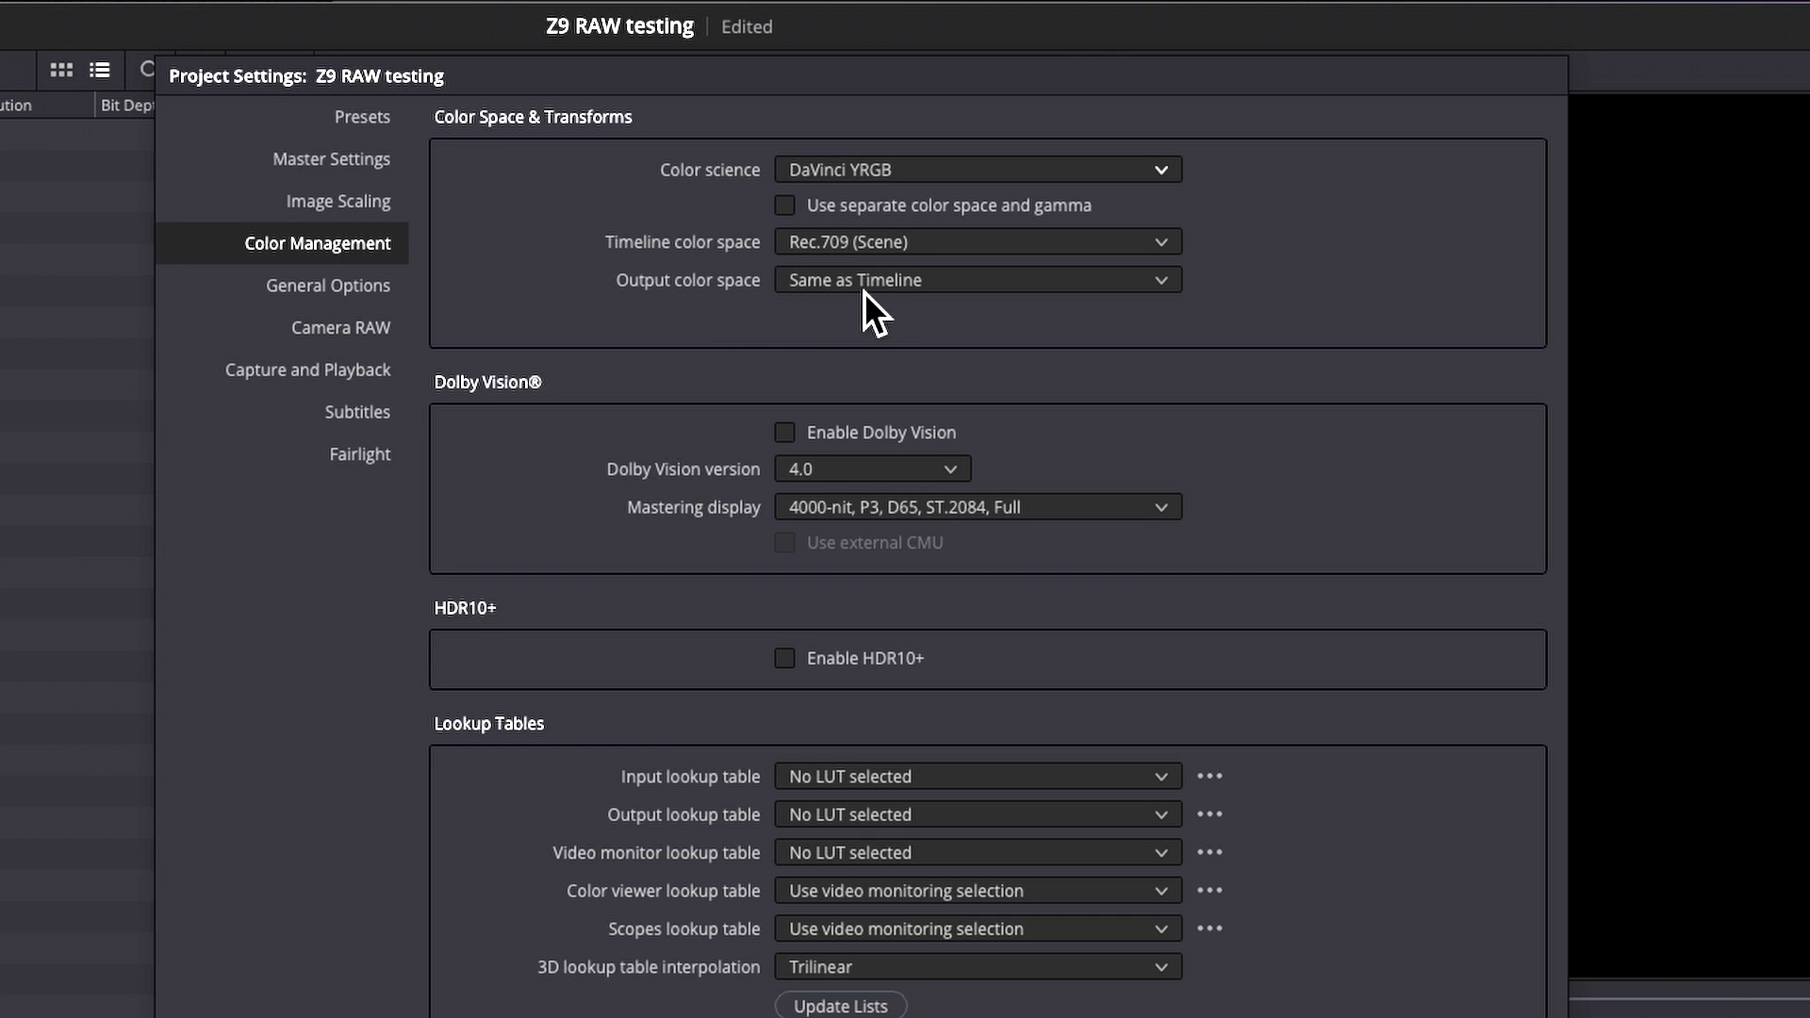
click(1169, 177)
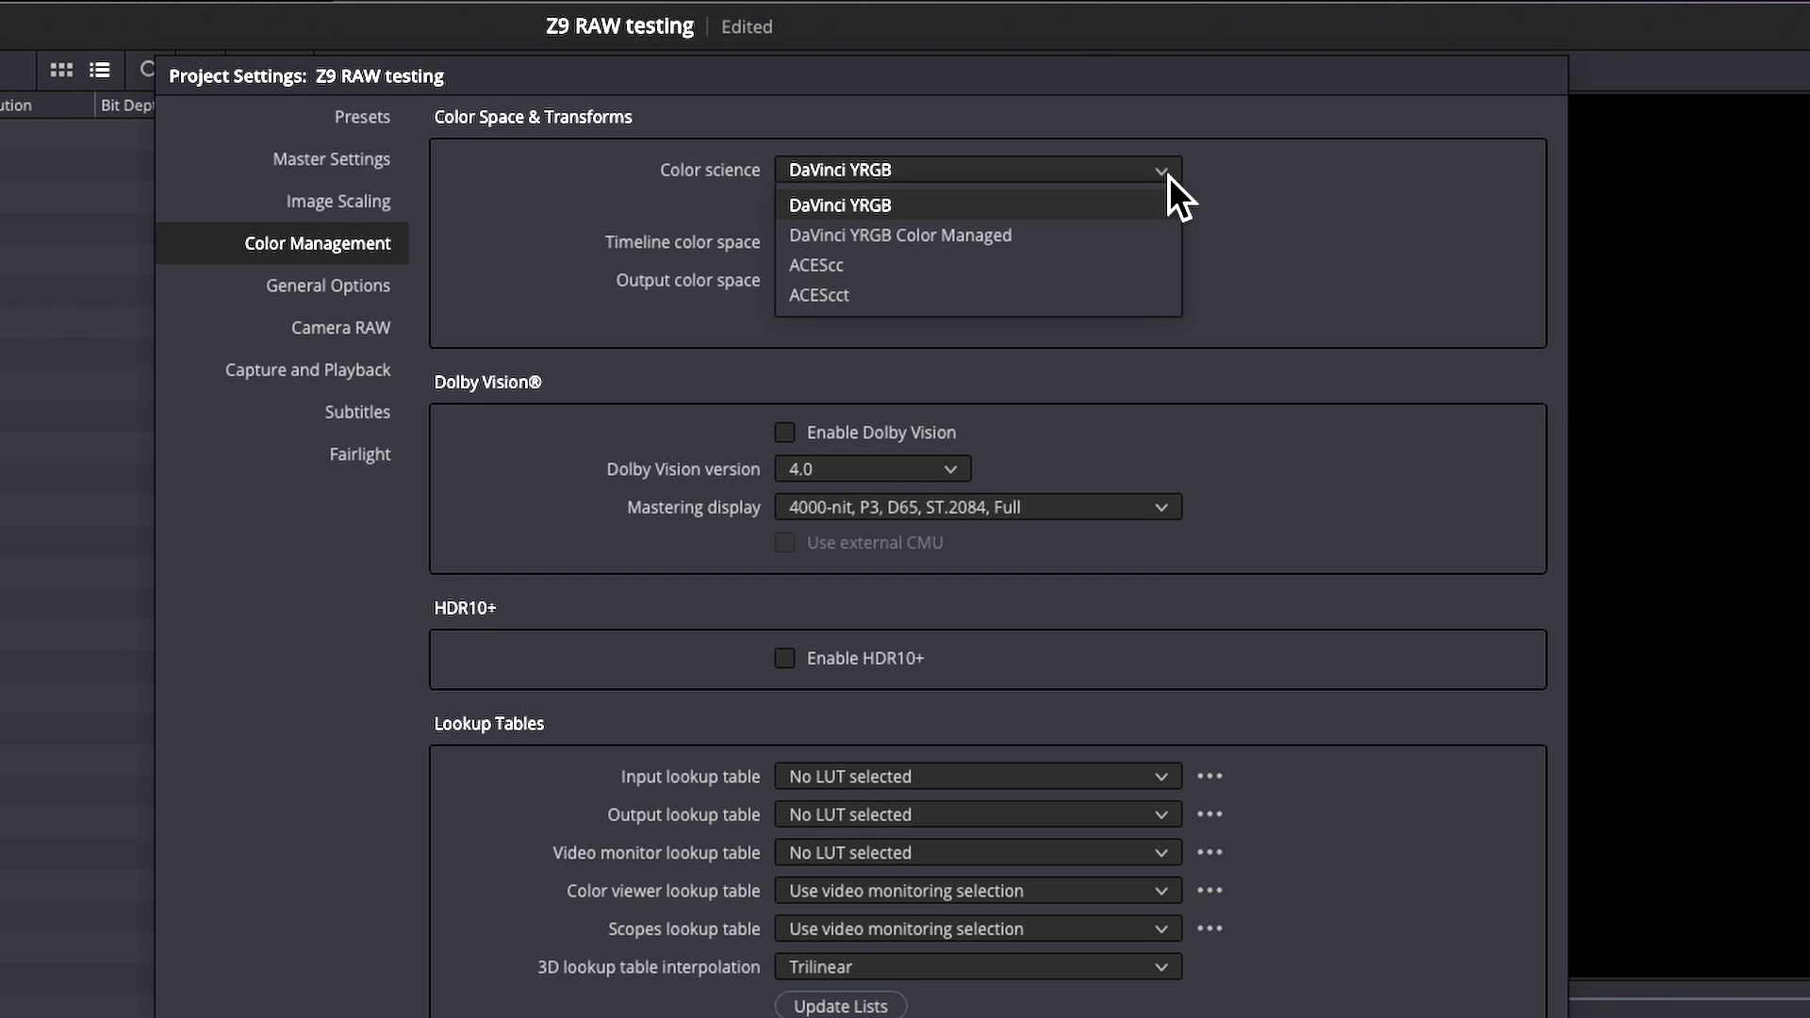
click(903, 238)
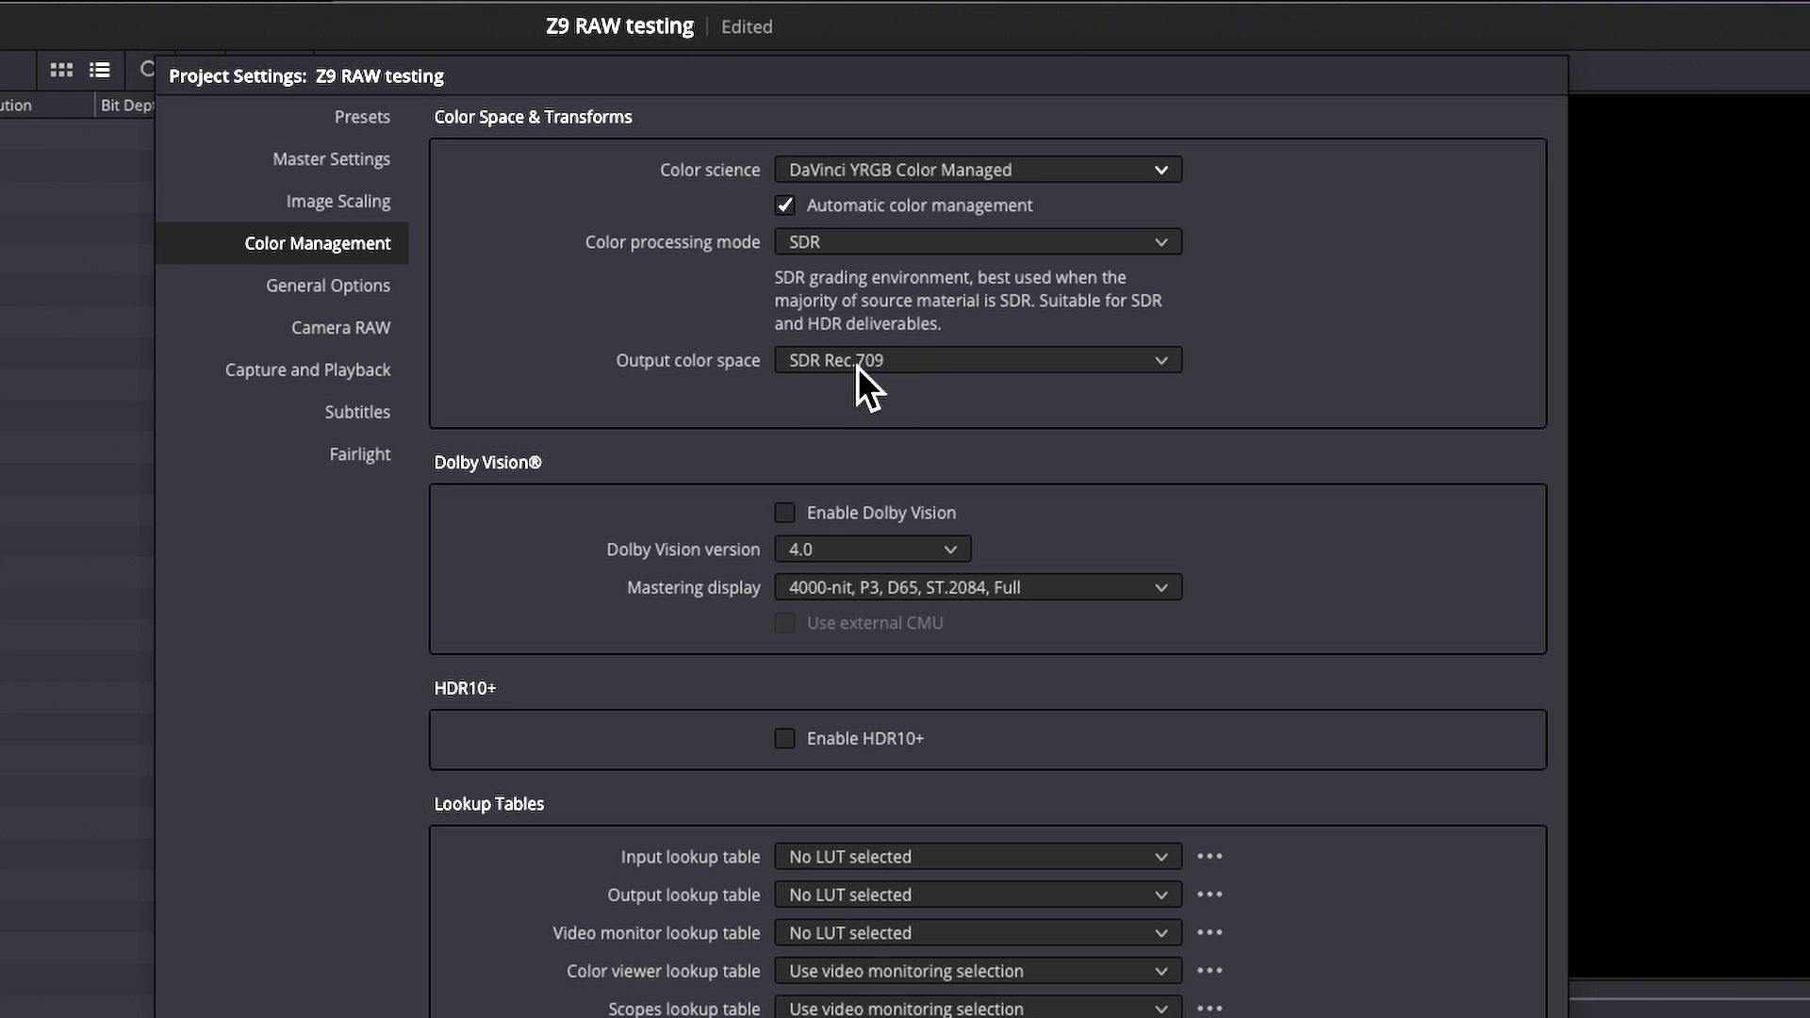
- Try SDR Rec.2020 output, revert to SDR Rec.709, and set processing mode to HDR
click(1169, 370)
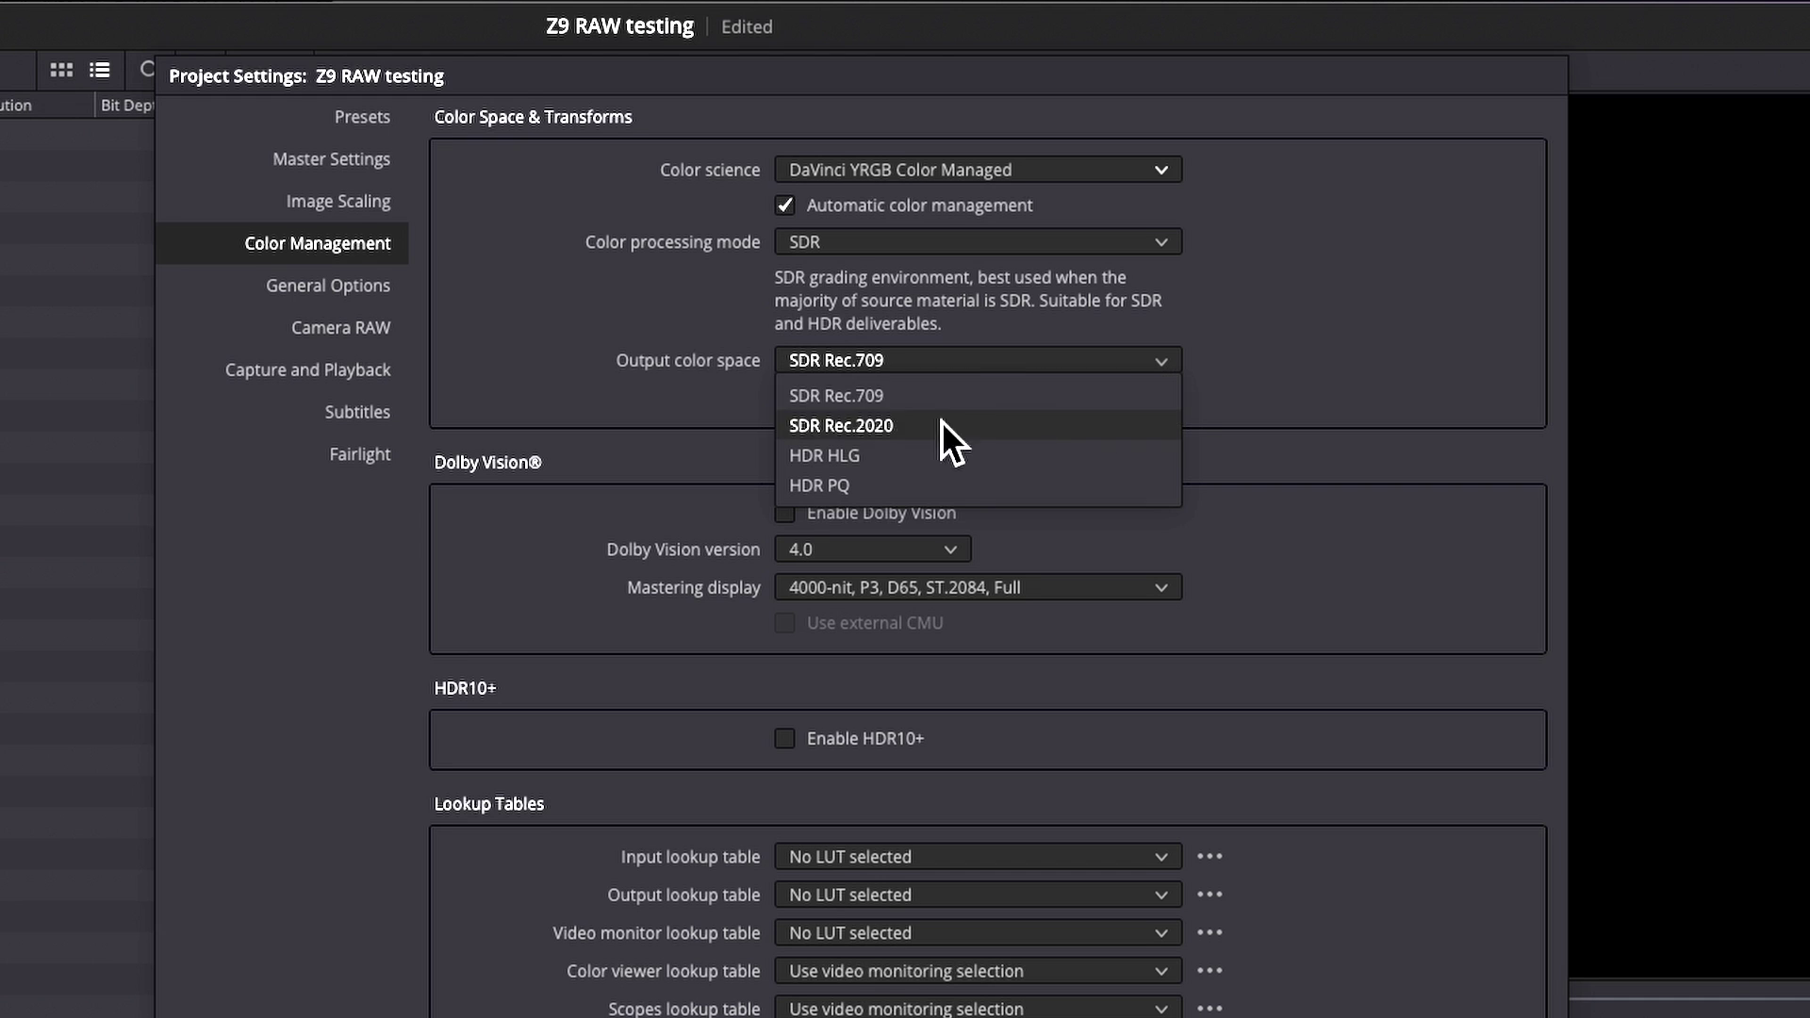
click(1157, 425)
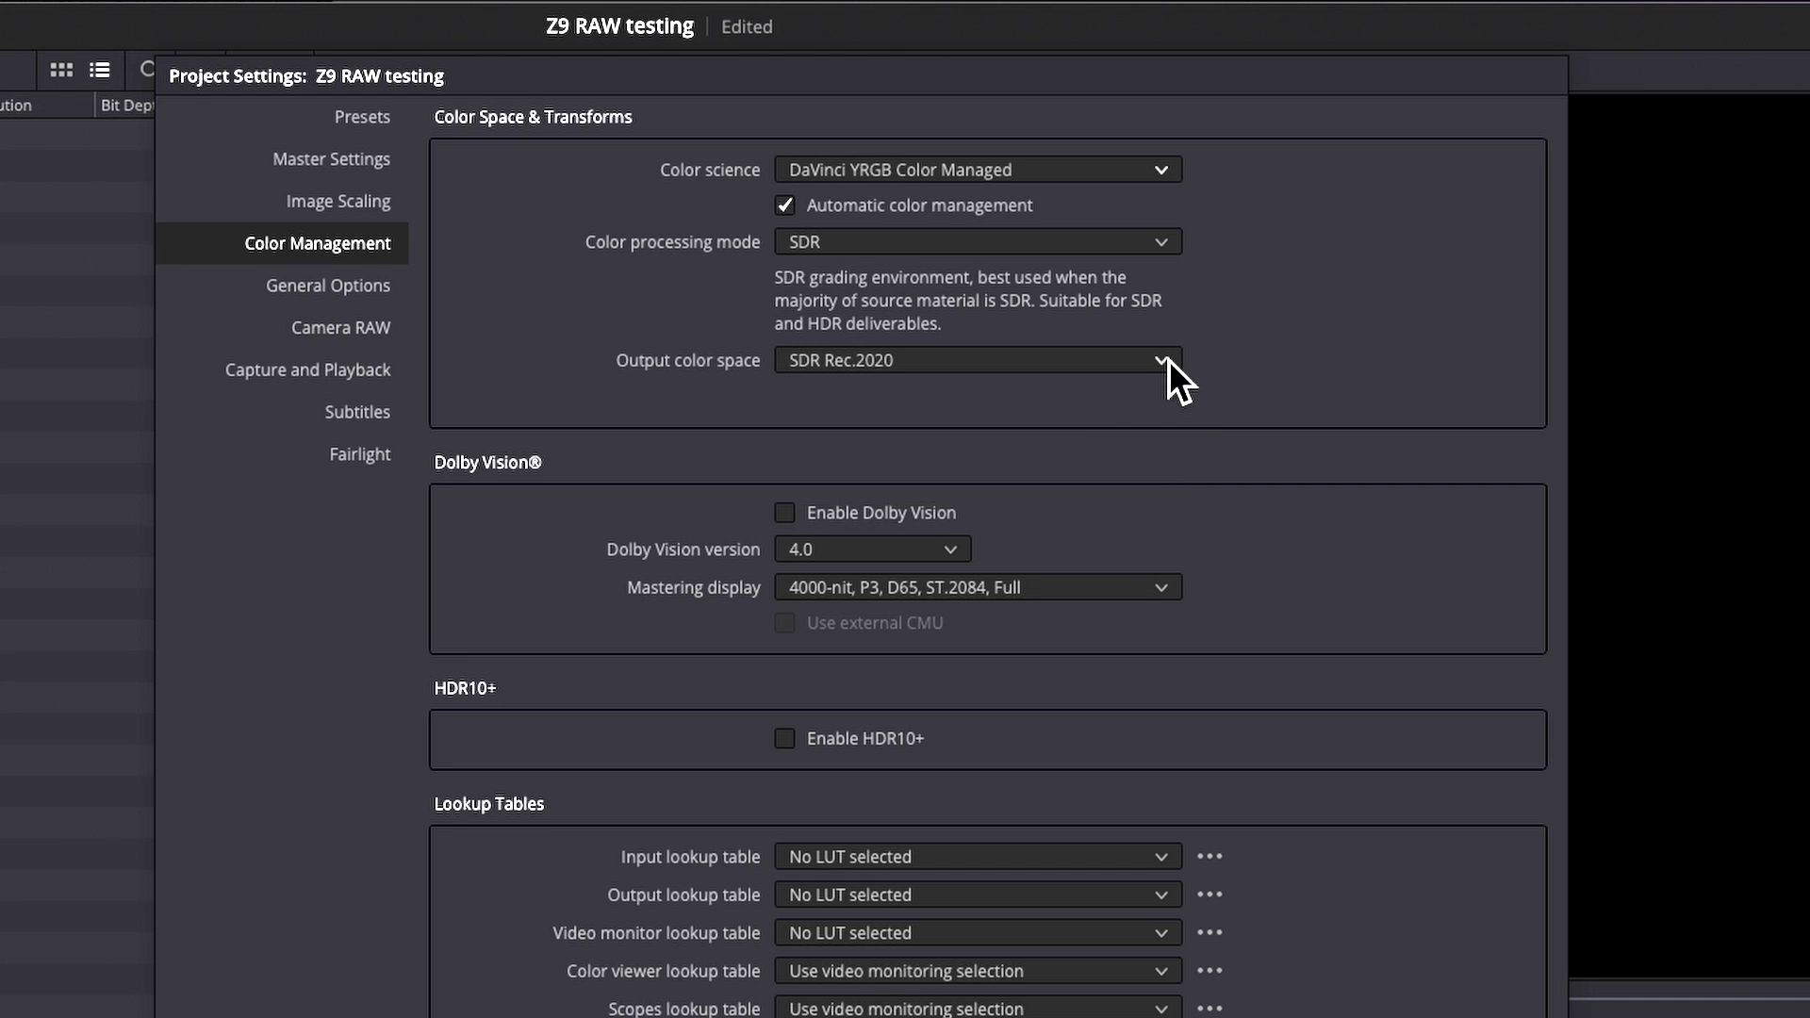
click(1168, 370)
click(792, 394)
click(1167, 246)
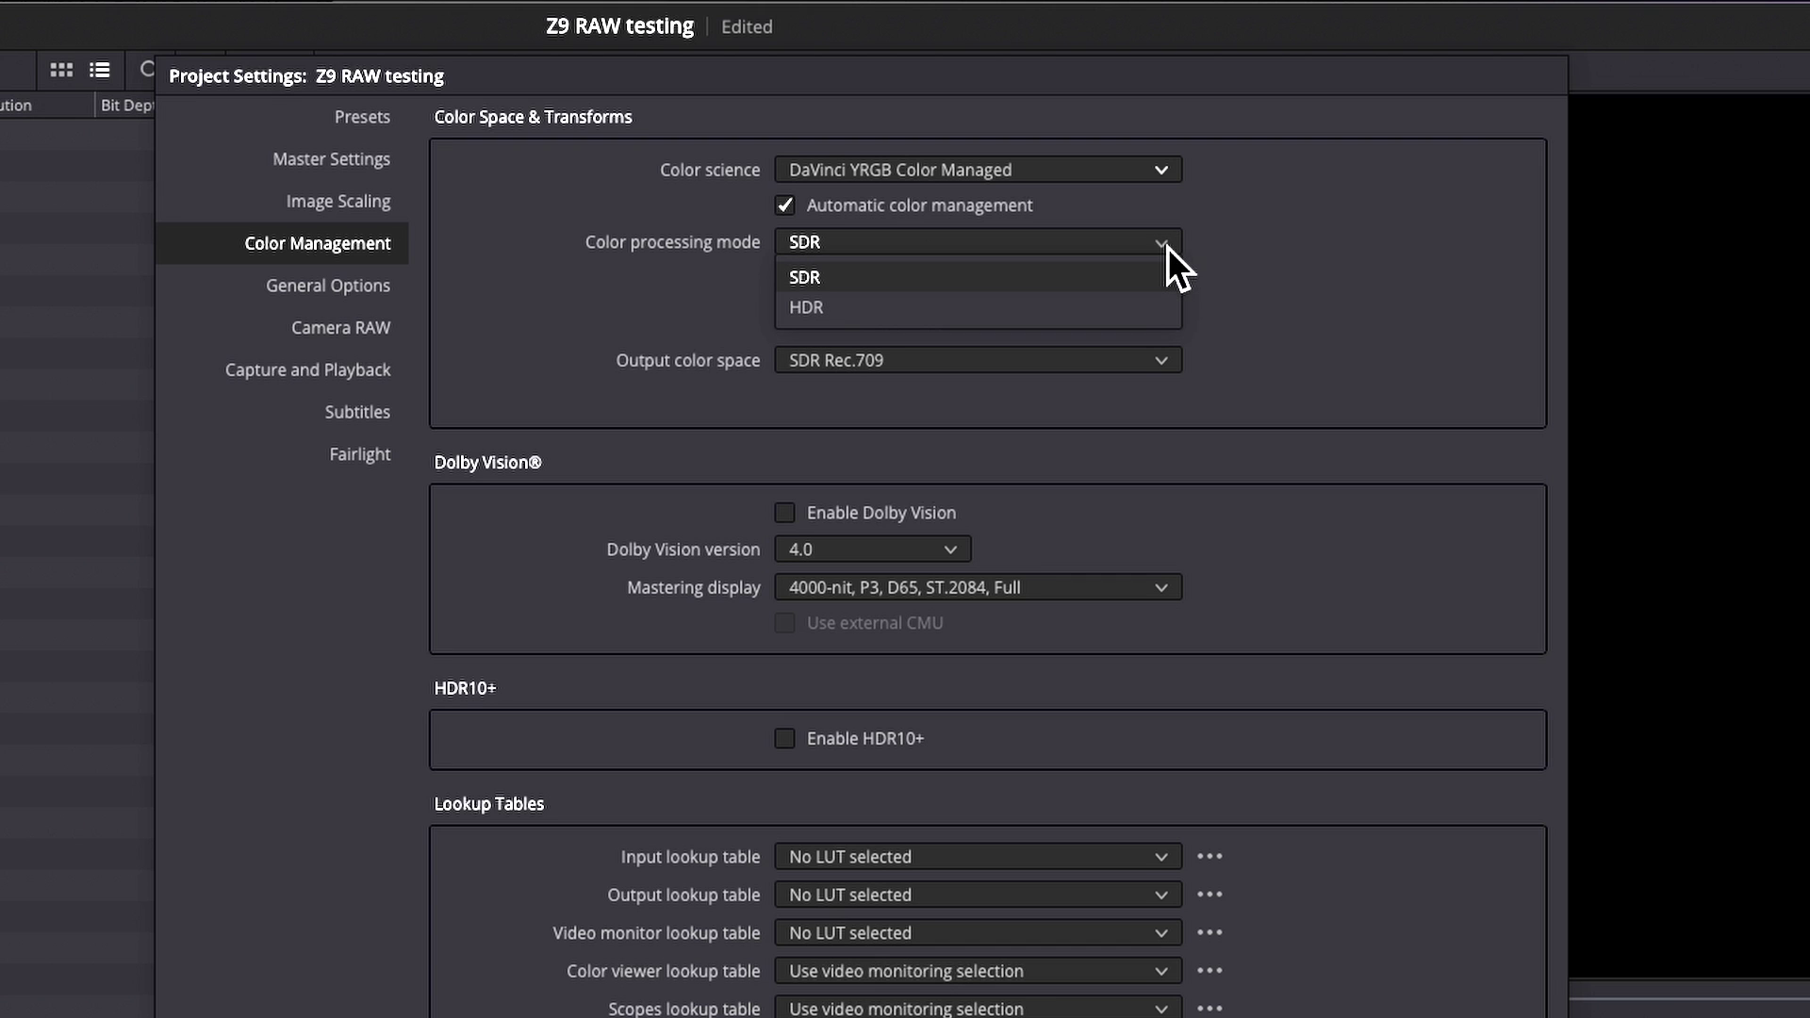
click(1150, 294)
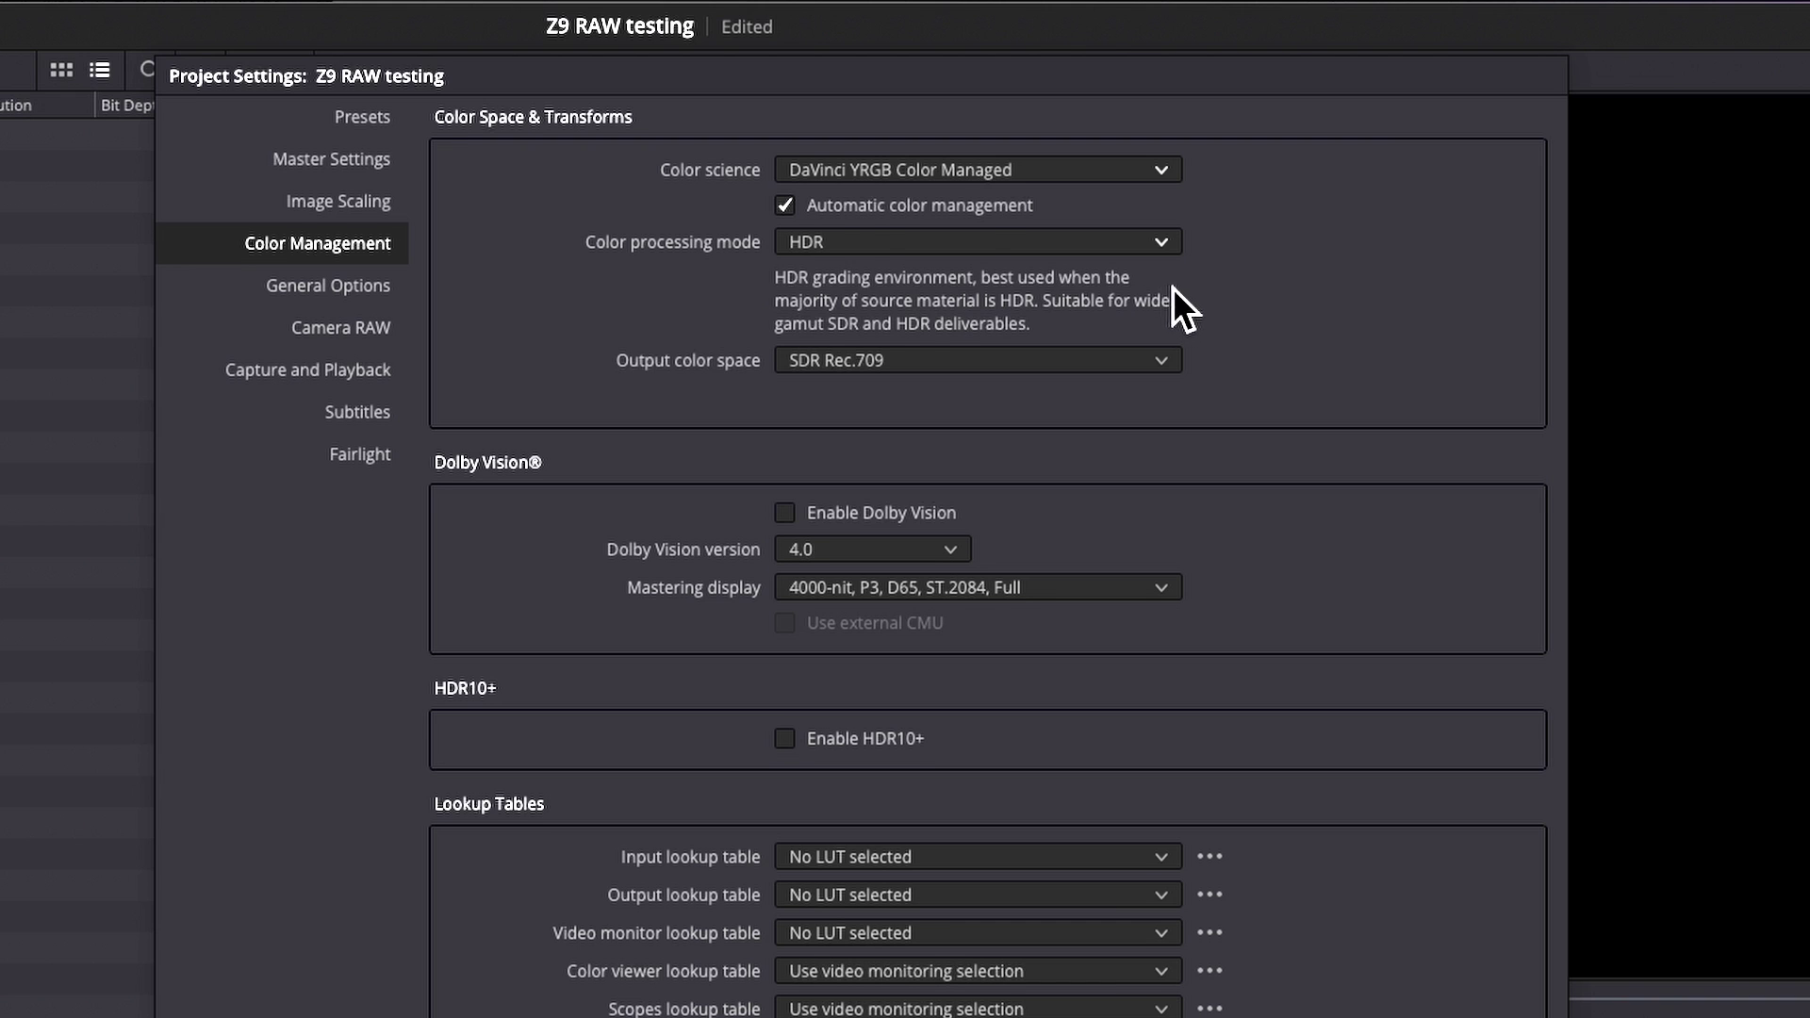
- Disable automatic color management, choose Custom processing mode, and set input to Nikon N-Log
click(785, 205)
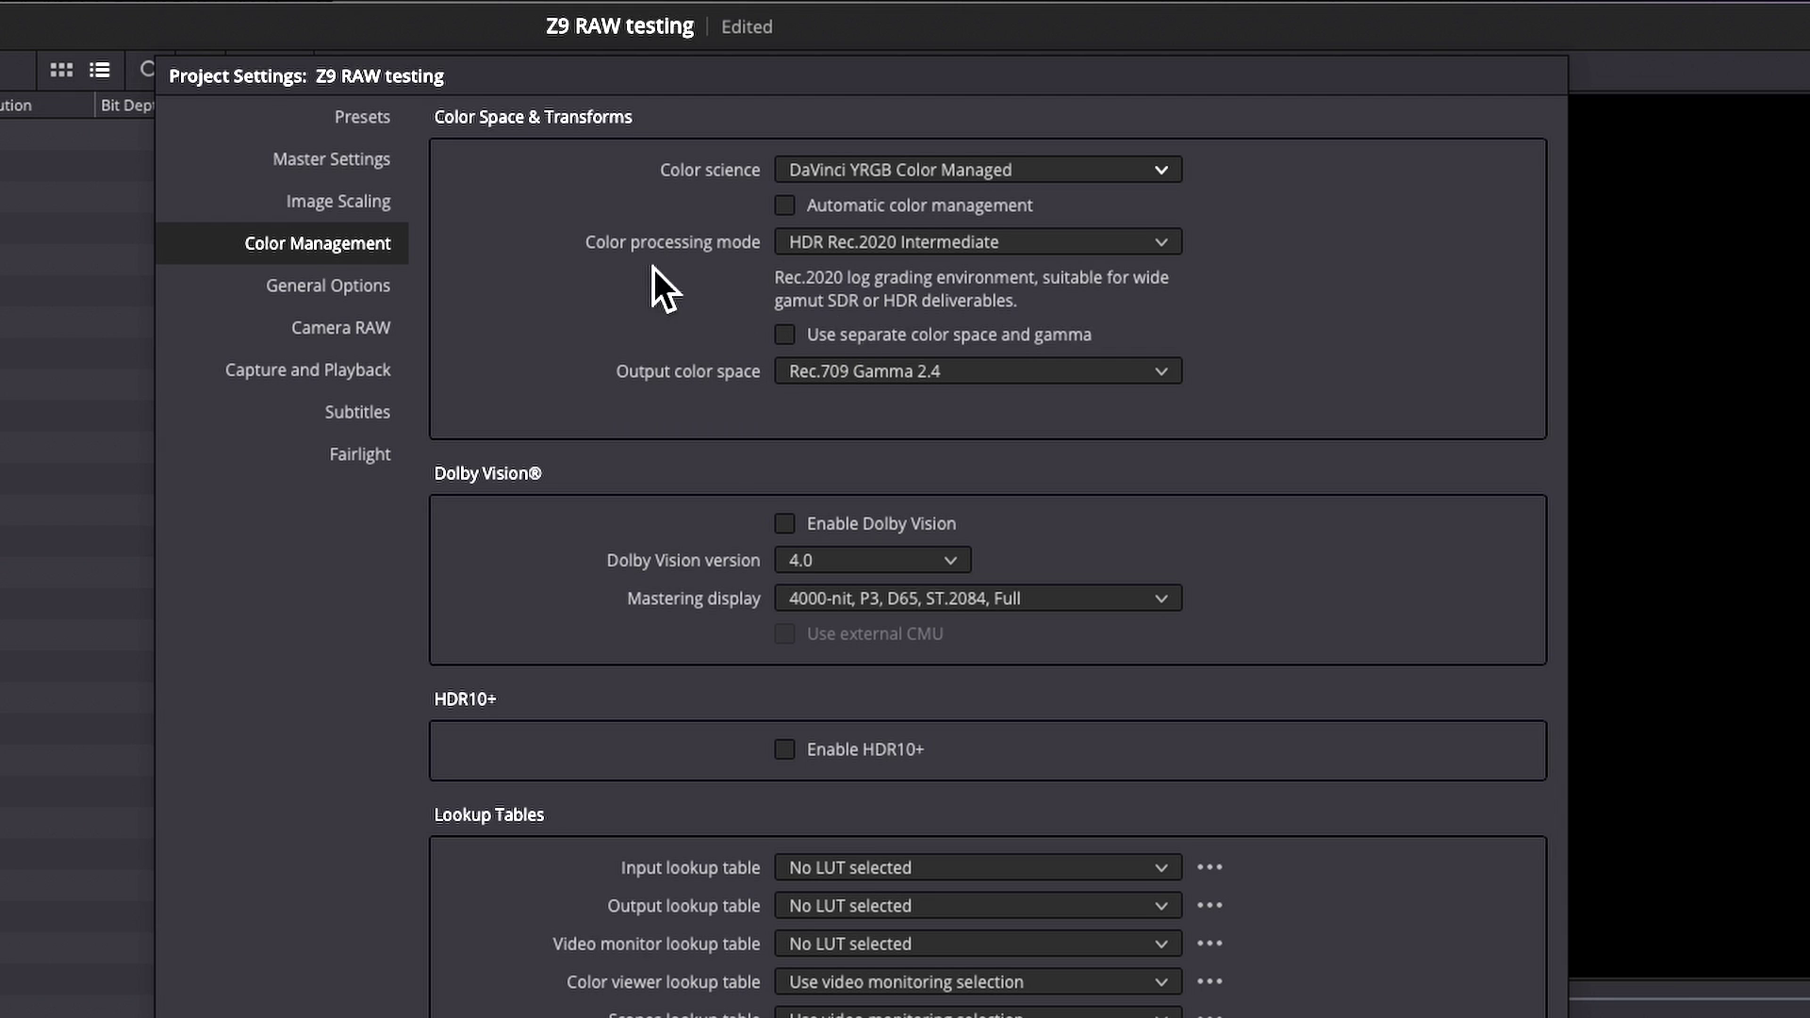
click(1161, 244)
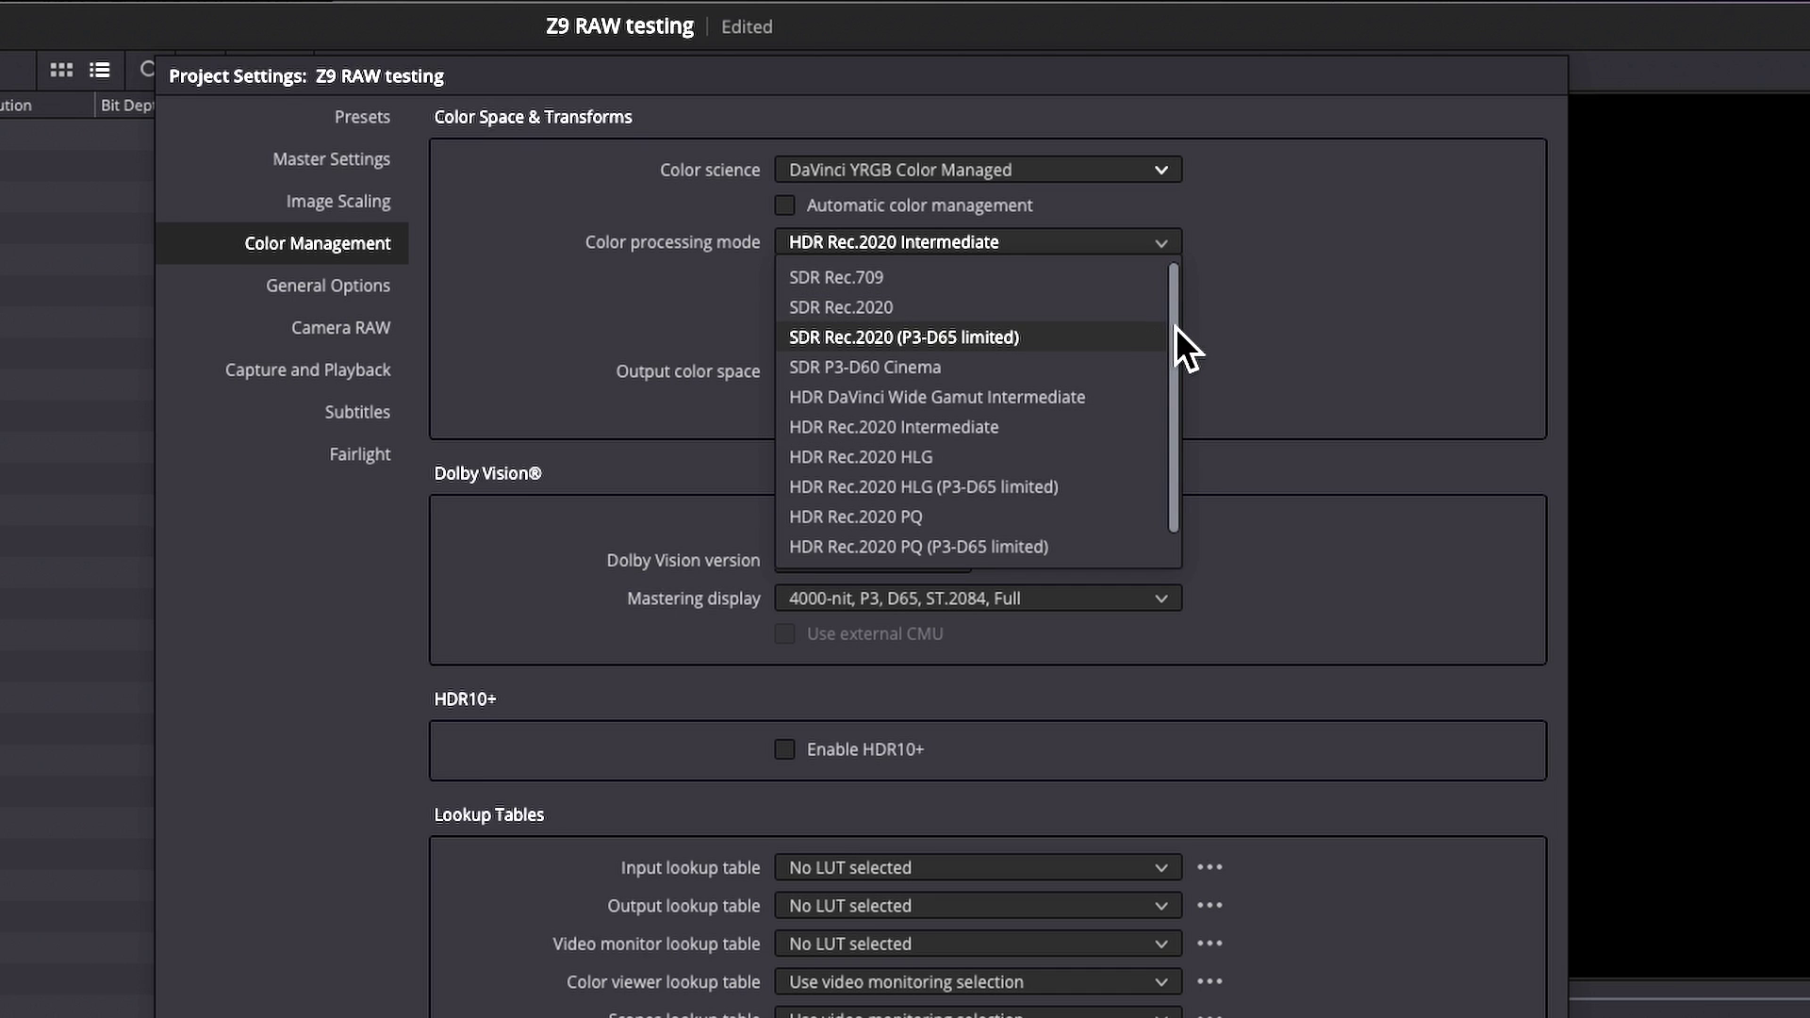
scroll(1087, 402, down, 1)
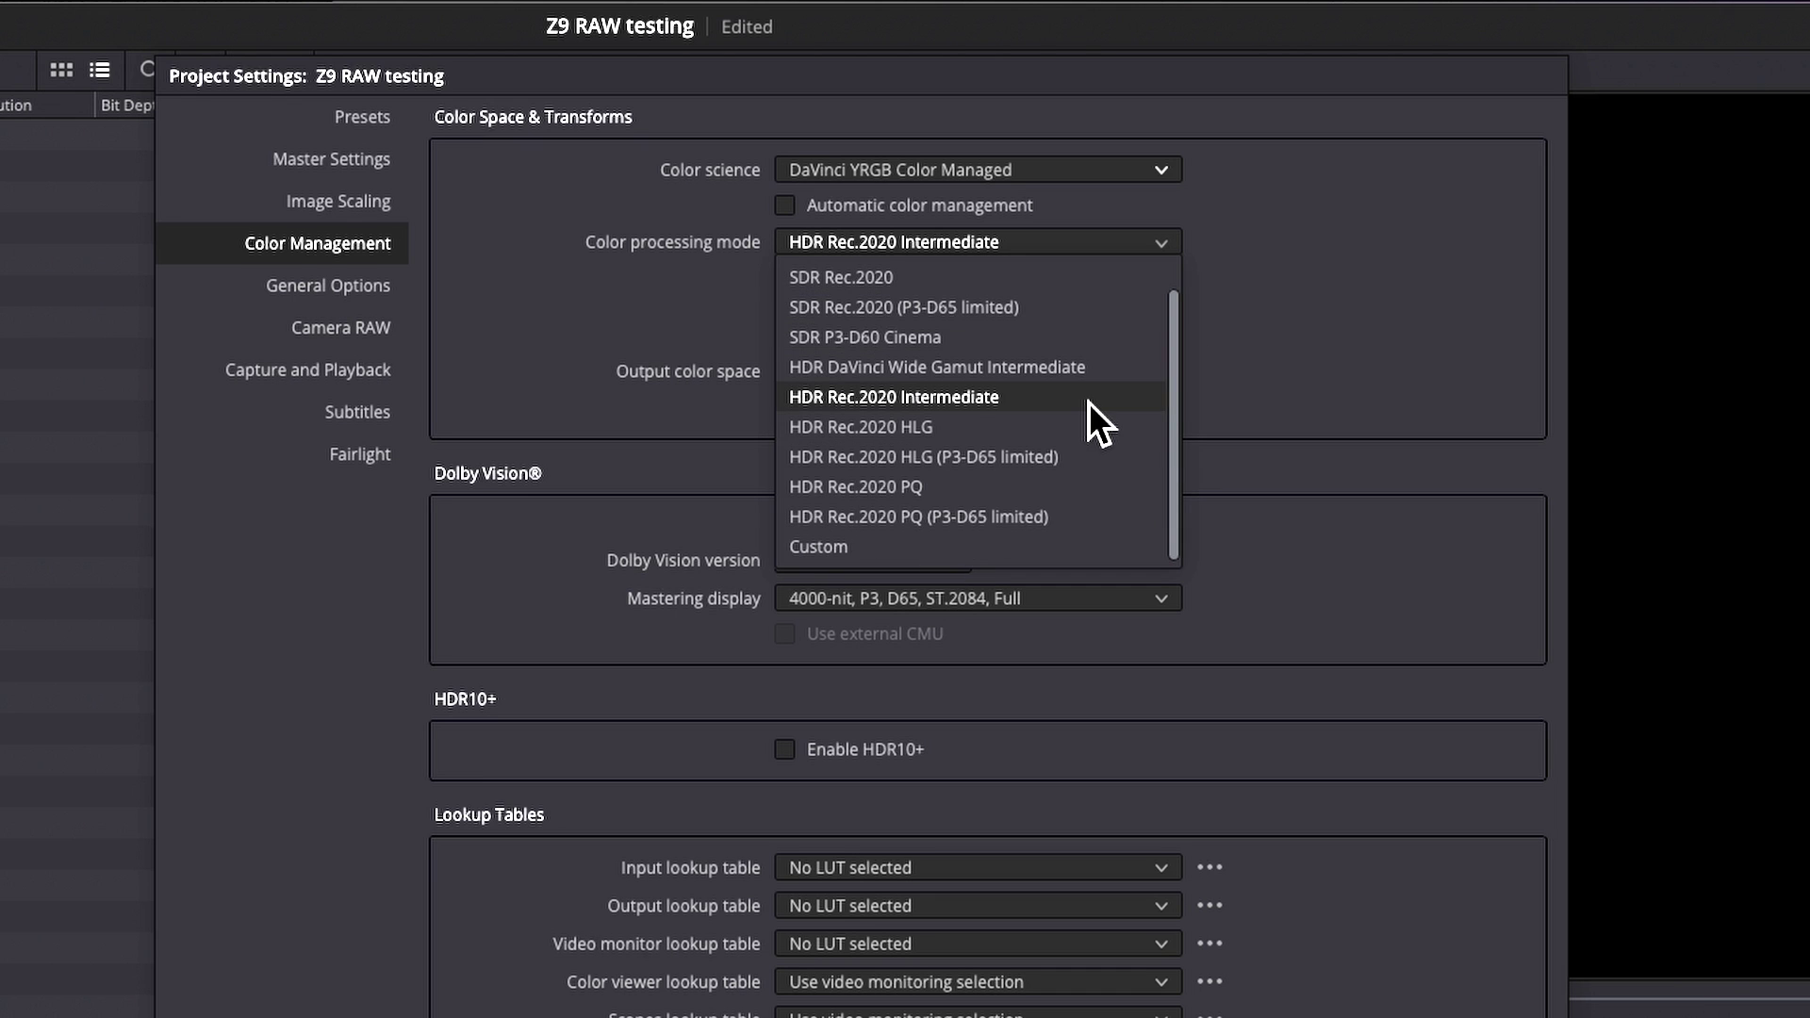
click(829, 551)
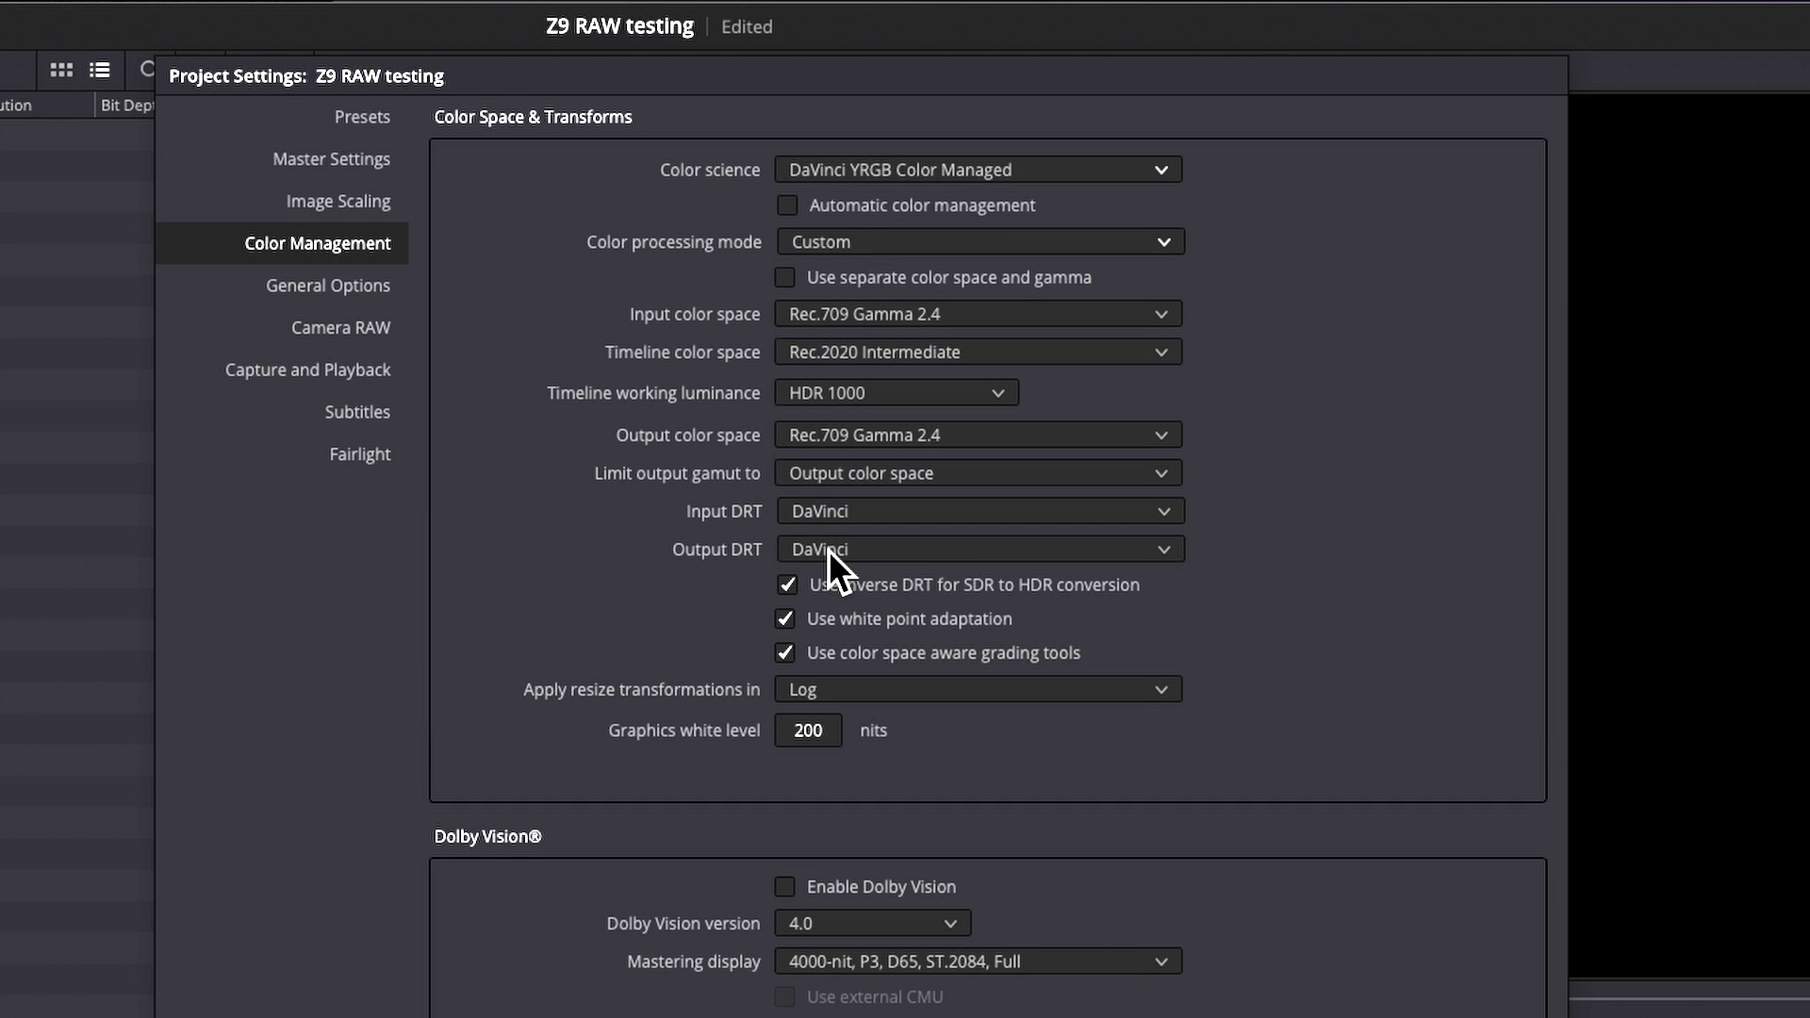
click(988, 319)
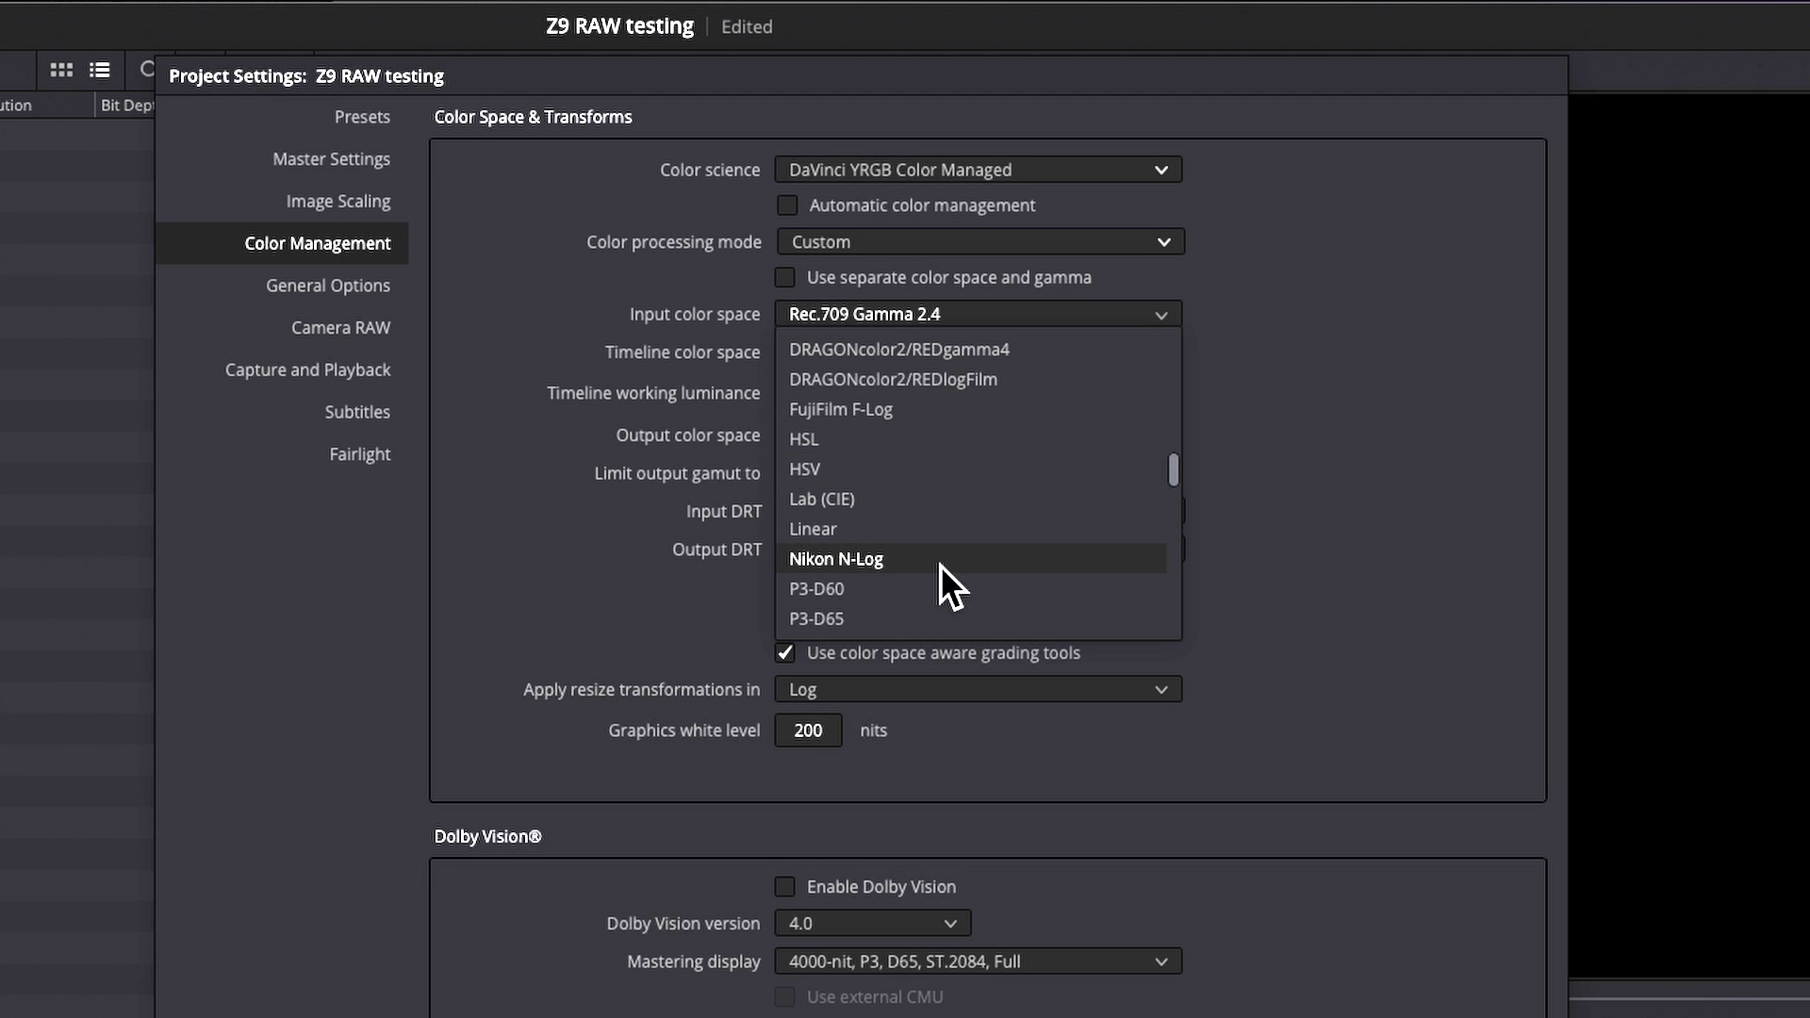
click(859, 560)
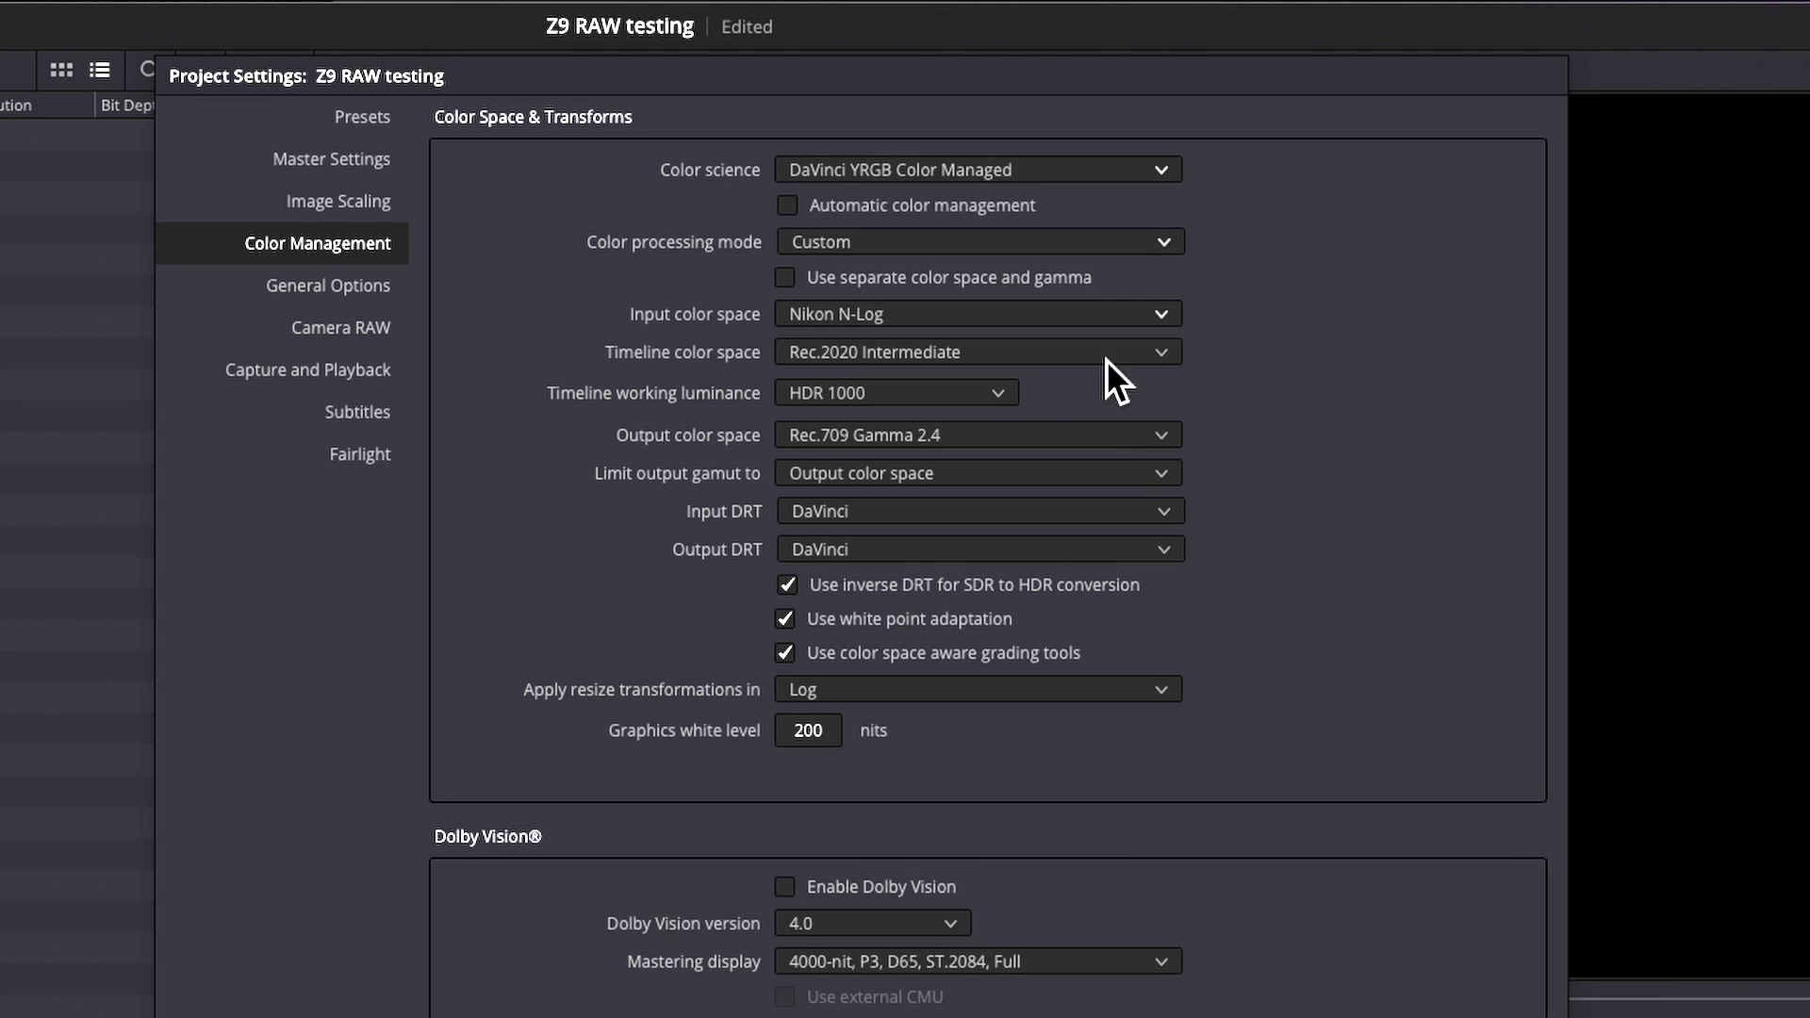
- Set the timeline color space to DaVinci WG/Intermediate, after briefly picking Rec.709 Gamma 2.2
click(1162, 356)
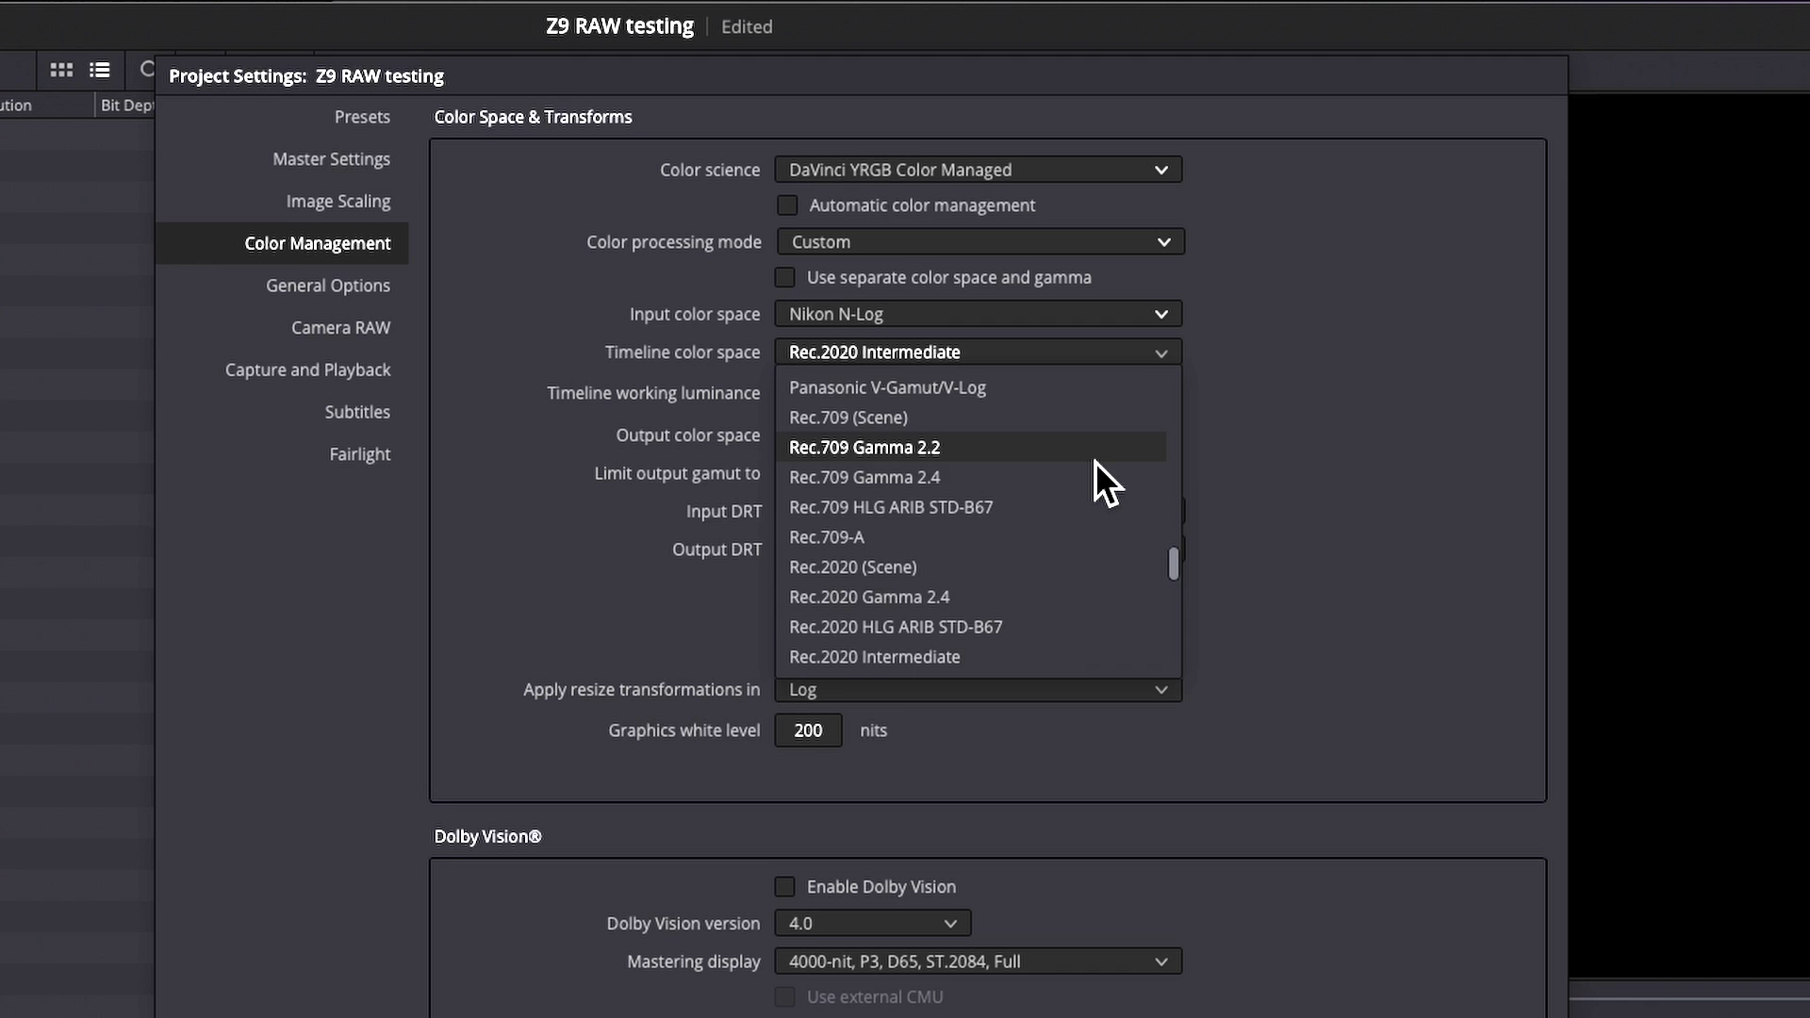
click(1096, 457)
click(1127, 355)
scroll(1184, 454, up, 5)
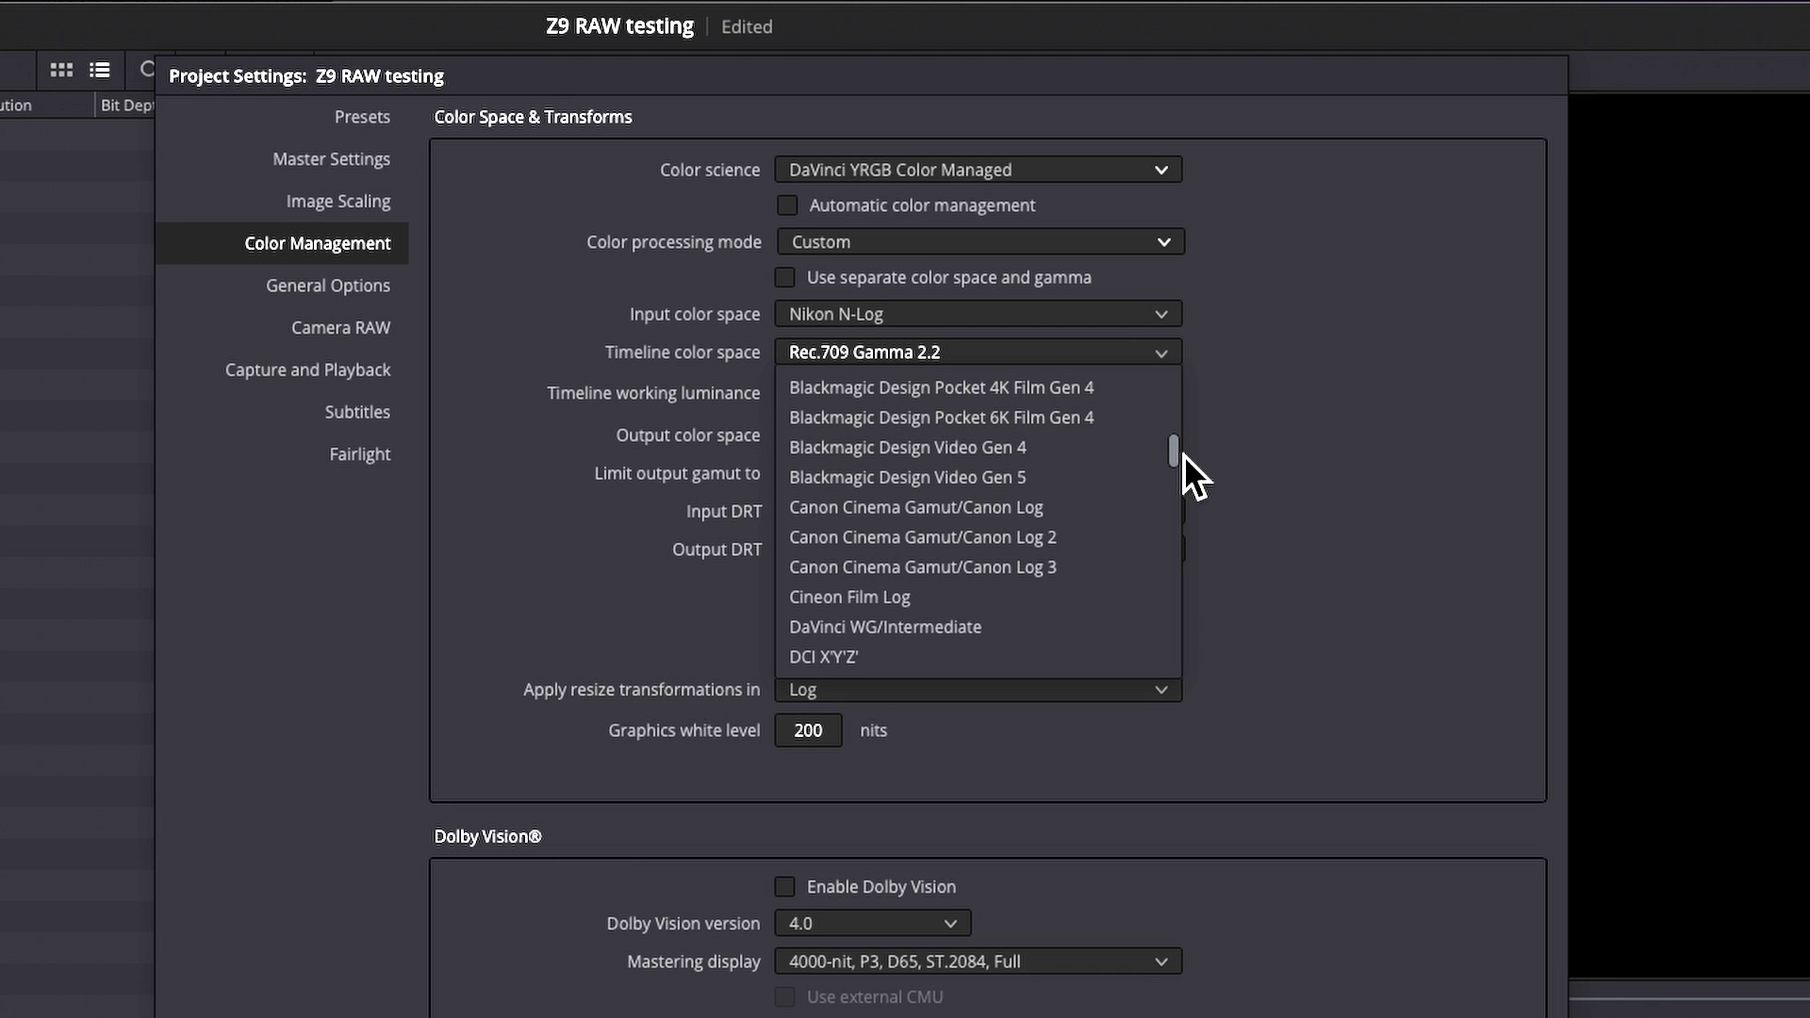
click(957, 631)
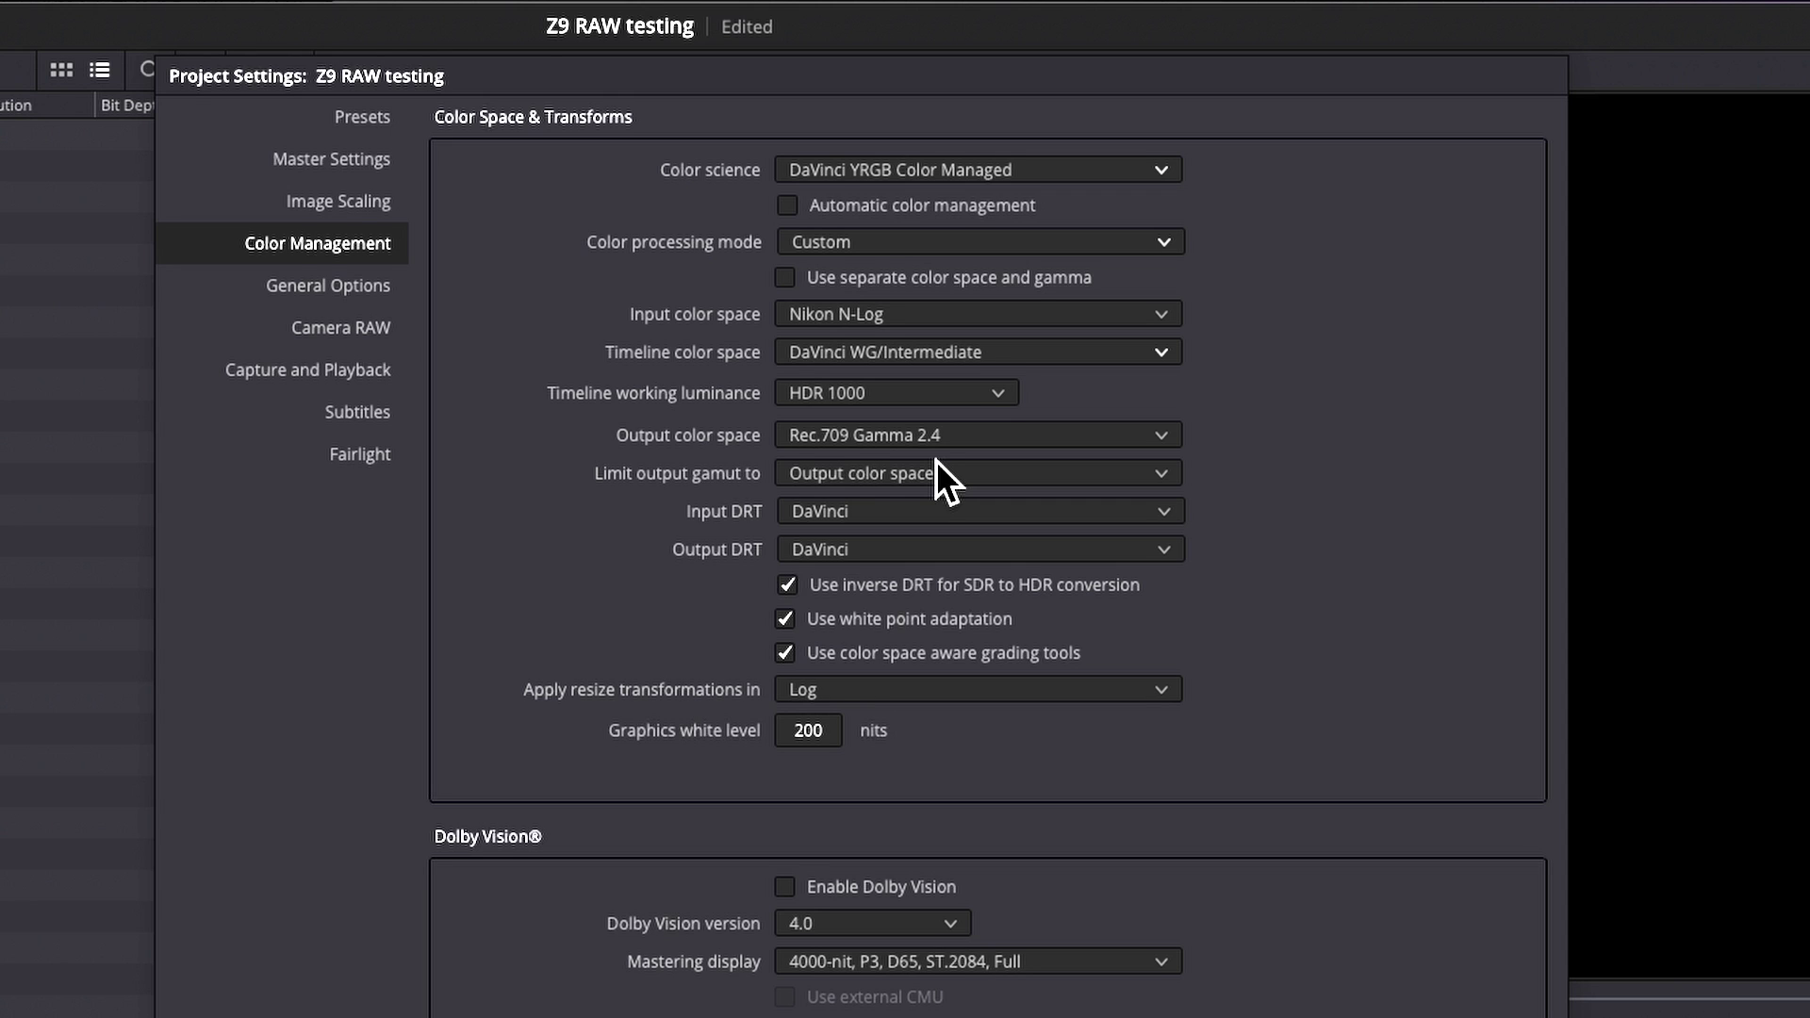
- Keep output at Rec.709 Gamma 2.4 and toggle automatic color management on then off
click(1170, 440)
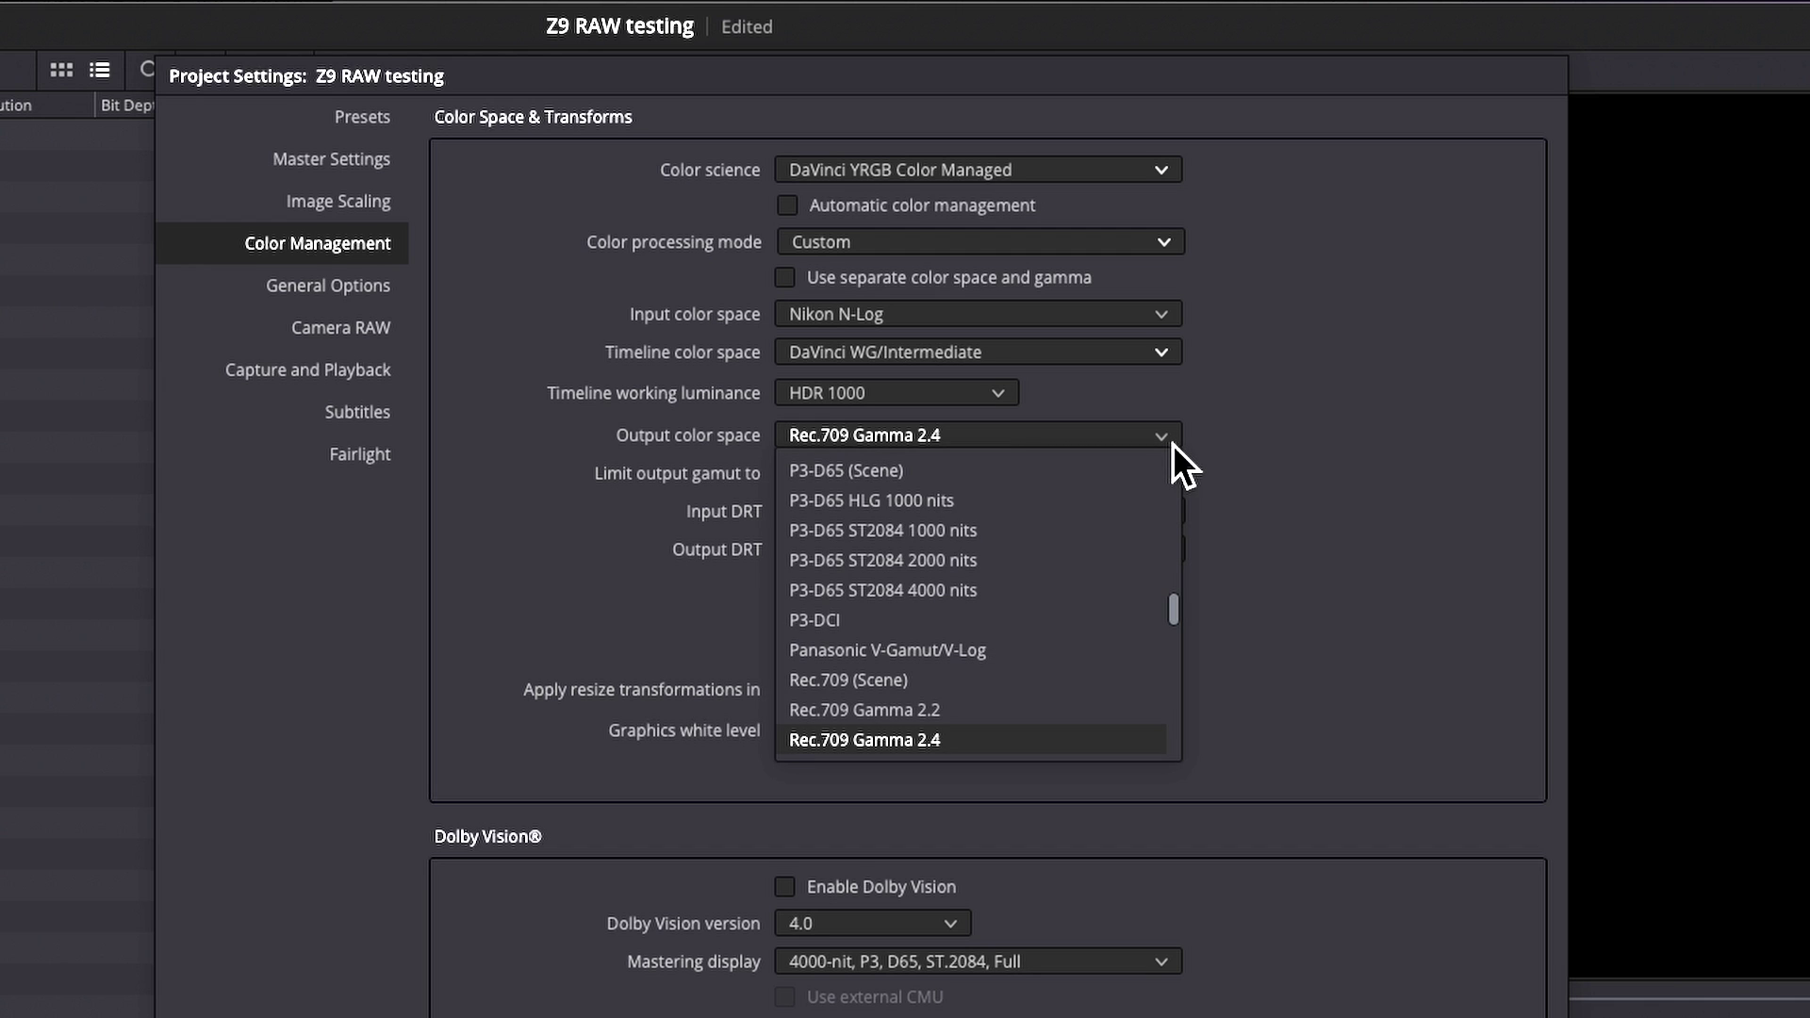
click(1172, 443)
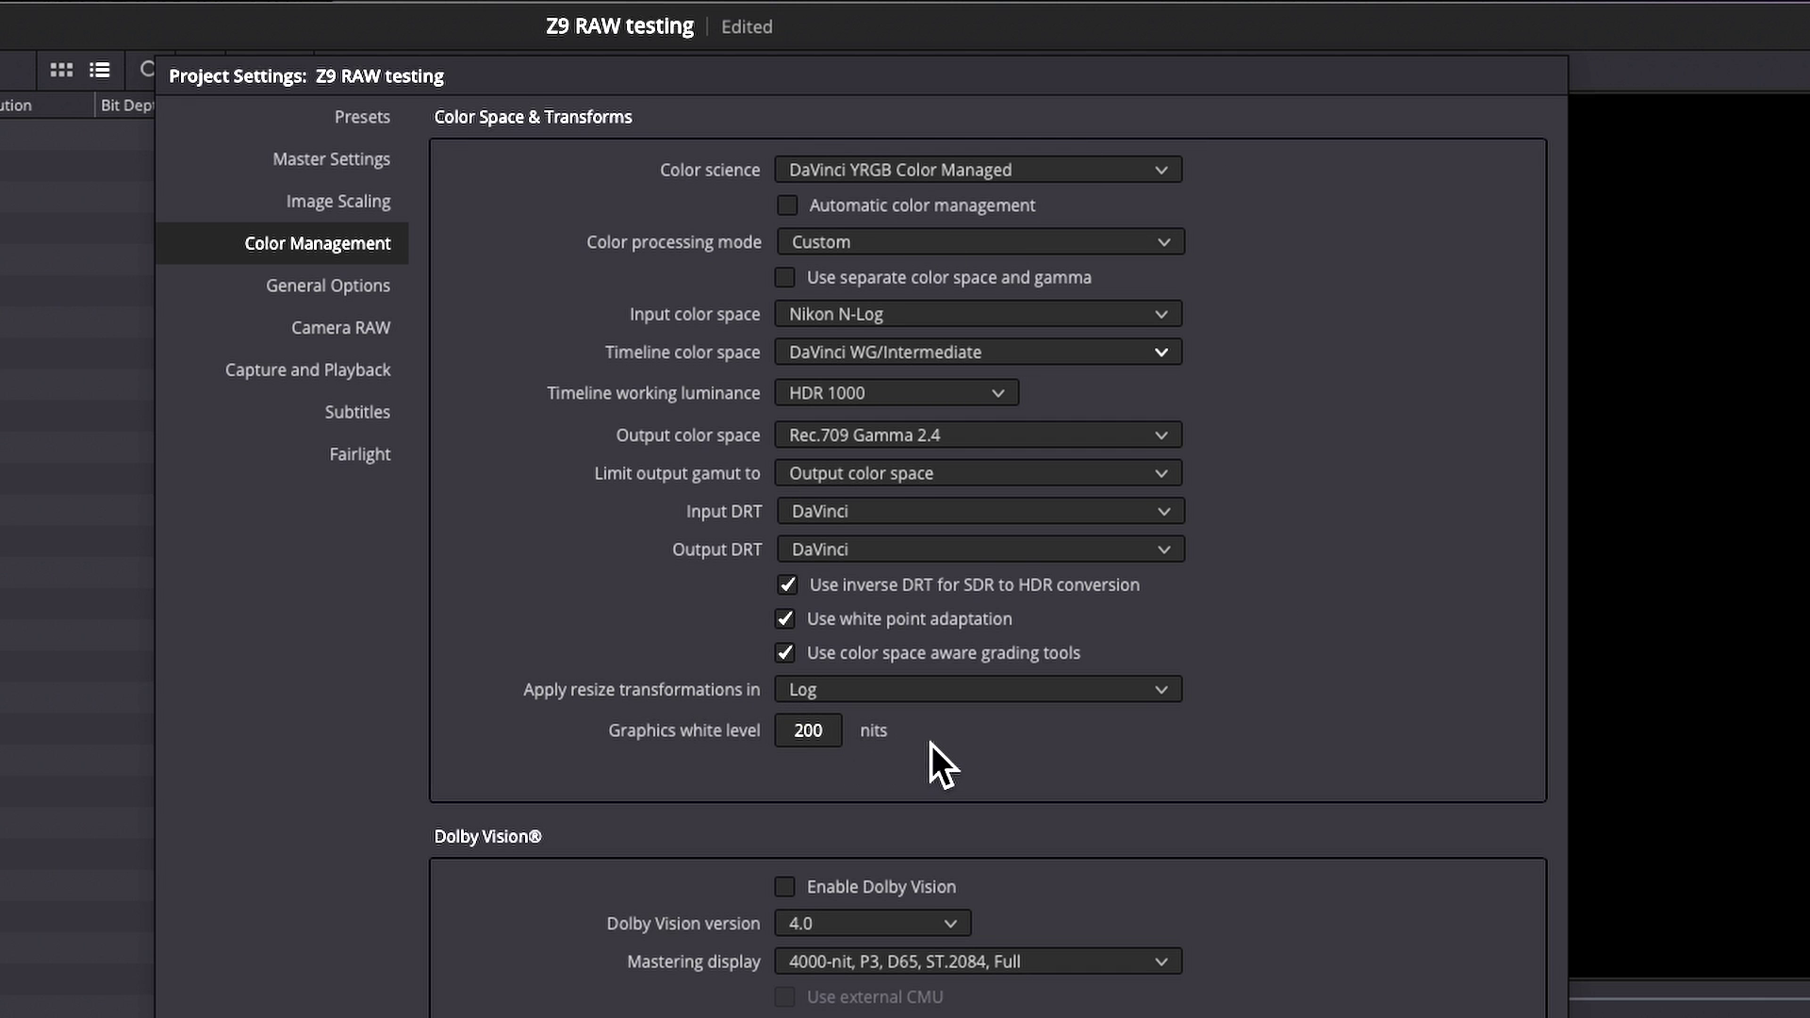
click(787, 206)
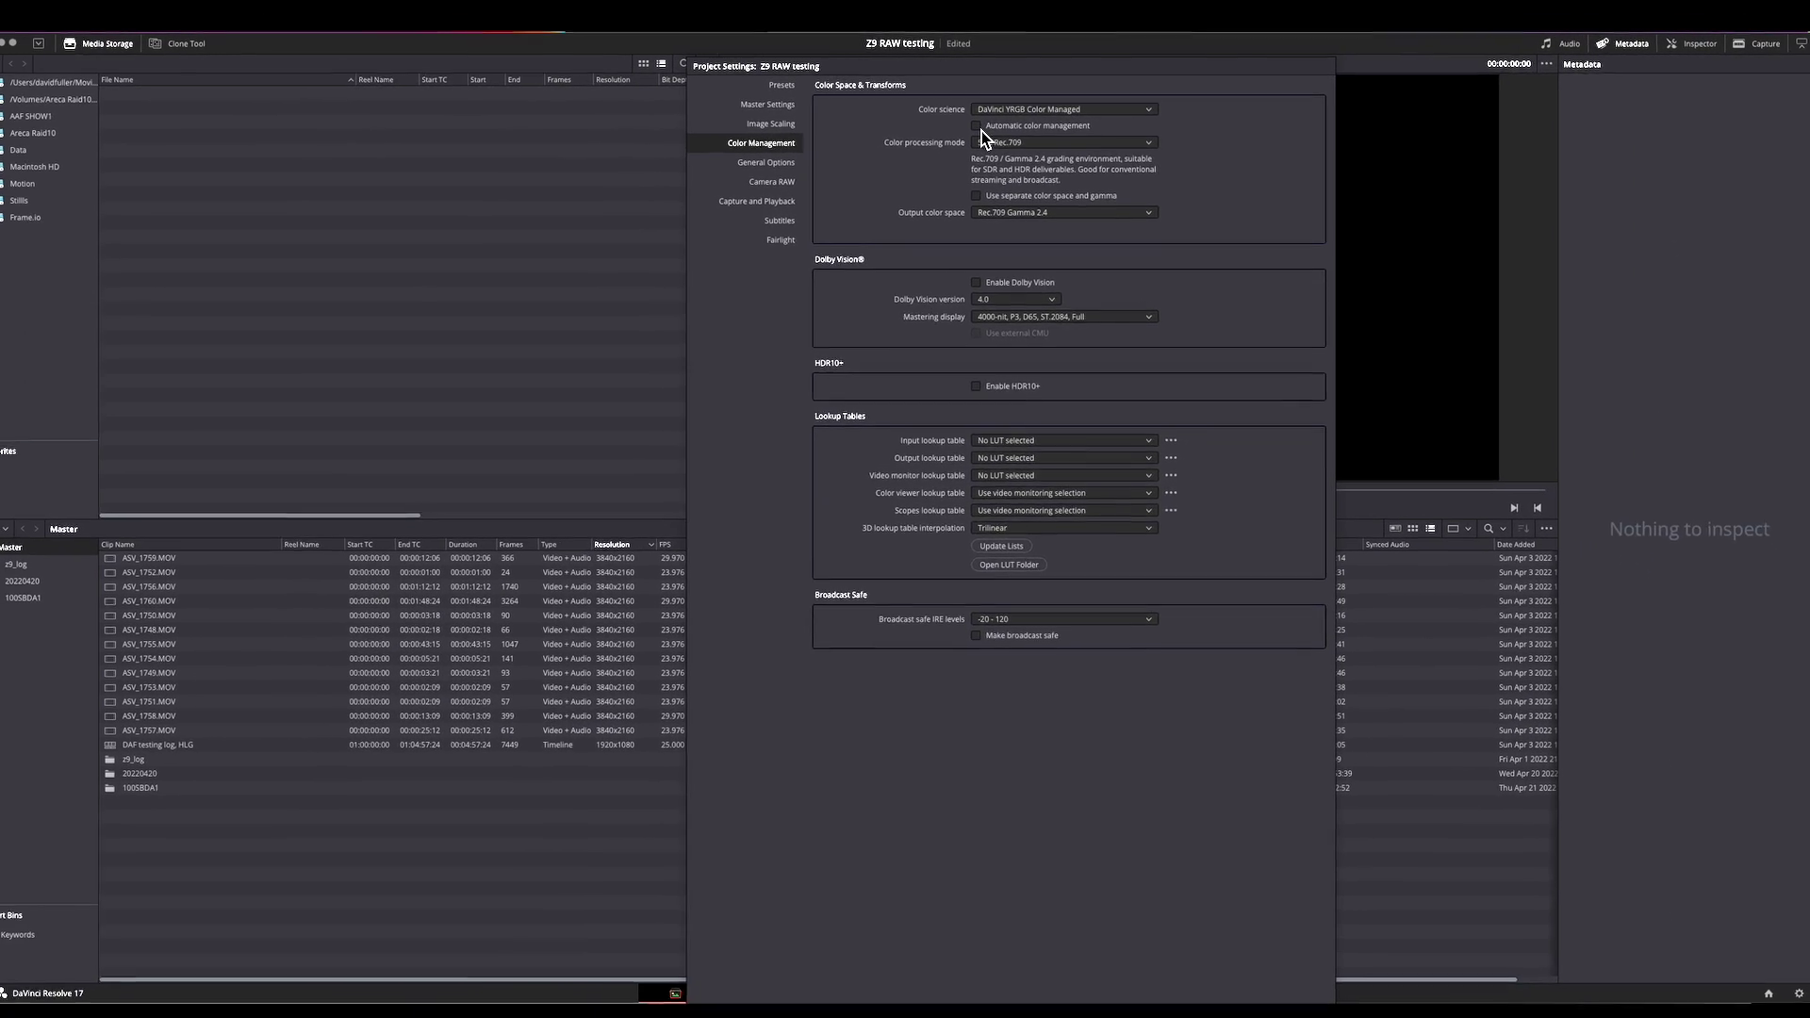
click(910, 152)
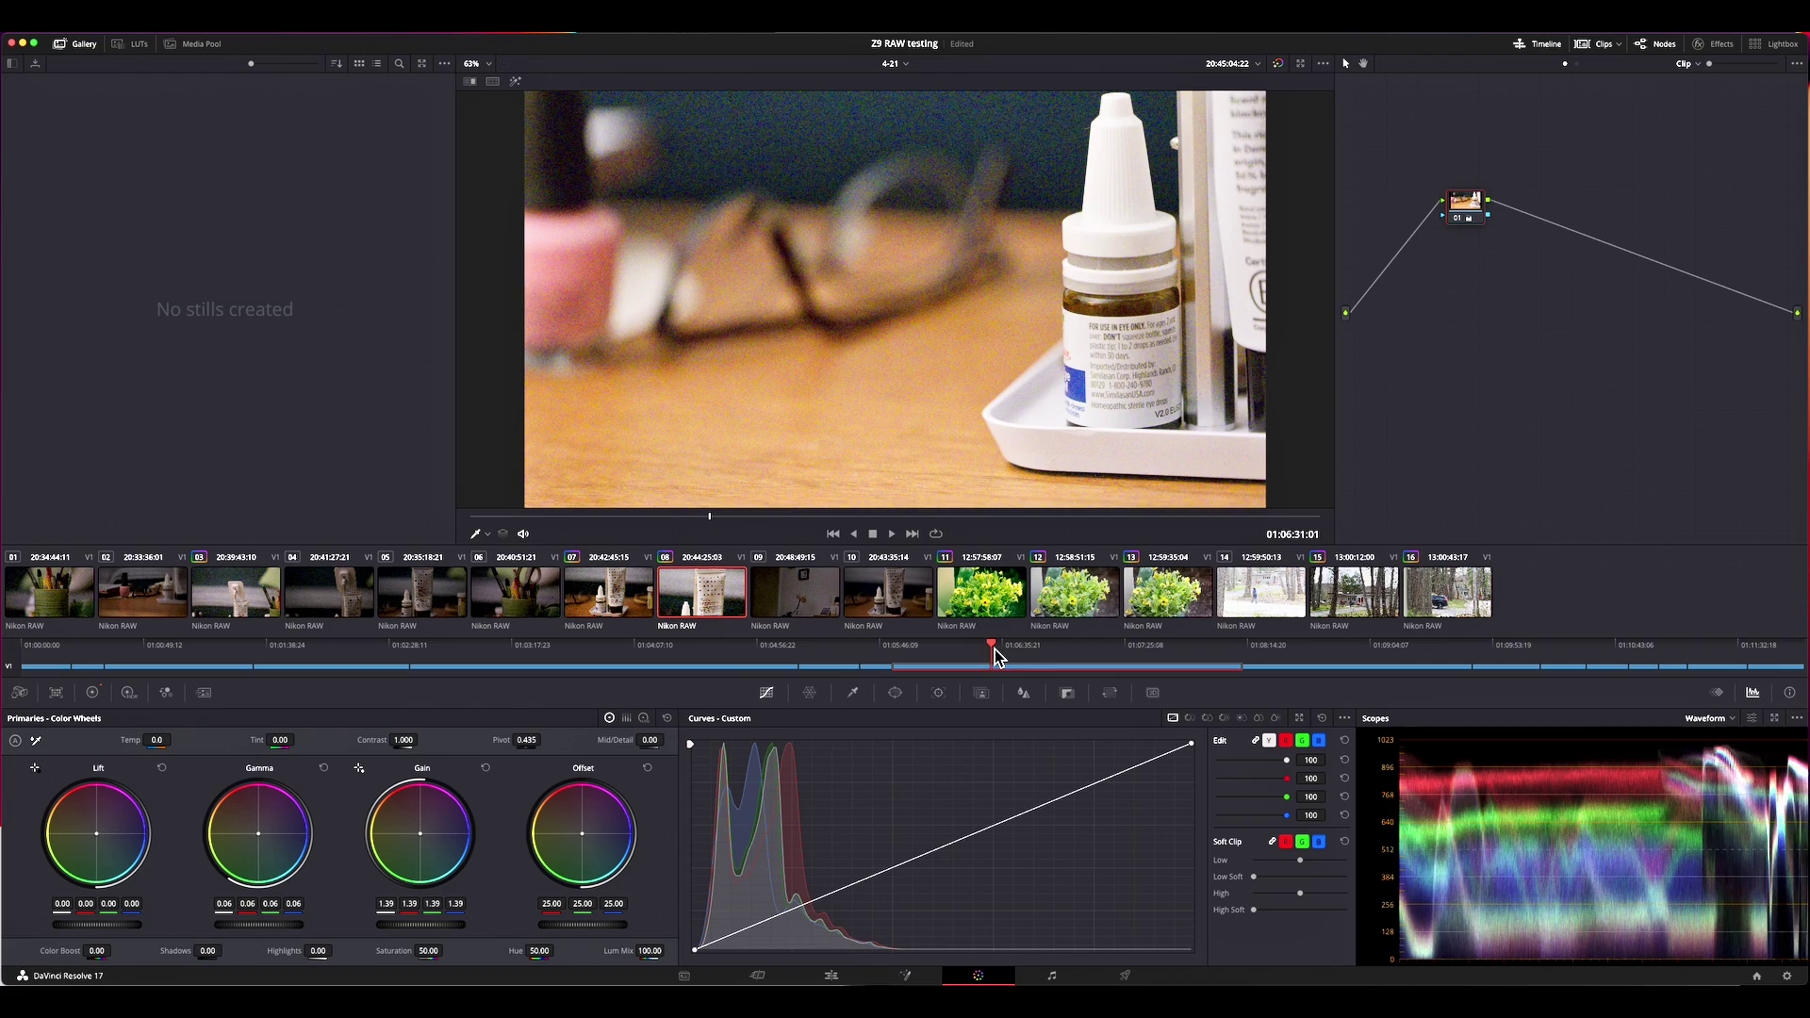
- Scrub the playhead to the spiral notebook and pink nail polish shot at 01:07:16:07
drag(992, 655, 1106, 658)
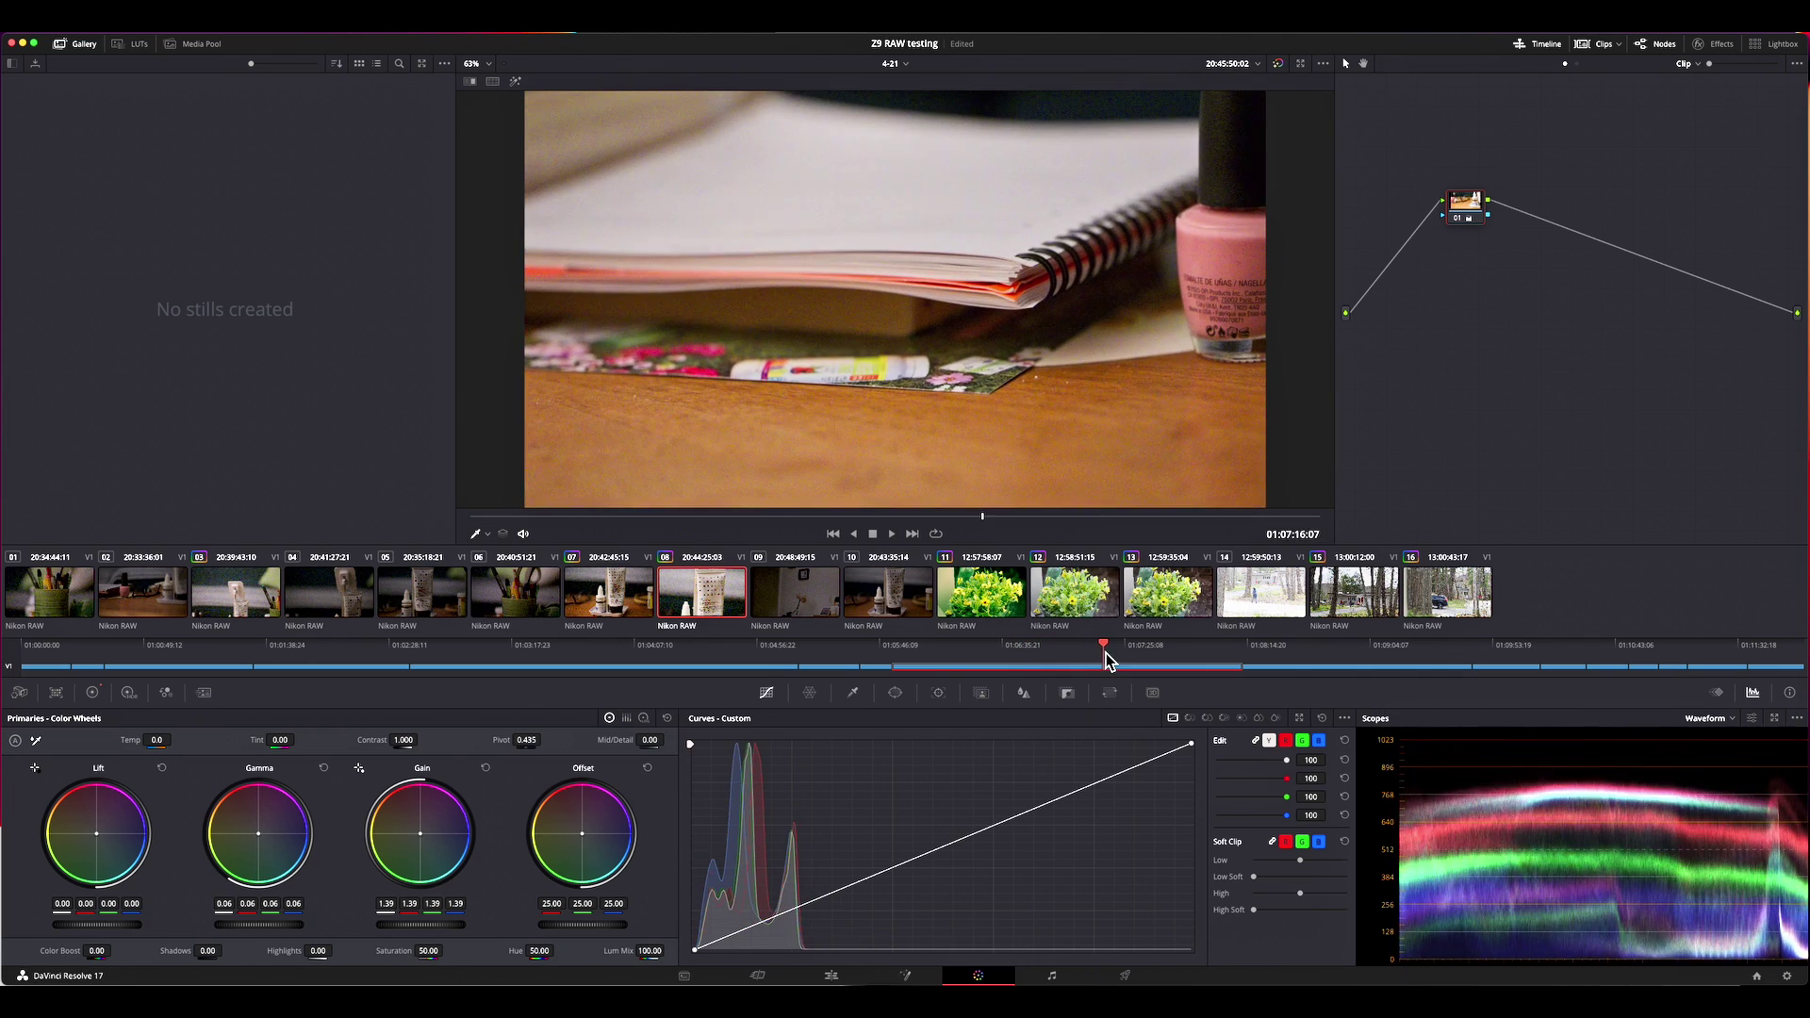
- Set this clip's Camera Raw Decode Using to Clip, showing As shot white balance and Sharpness 10.00
click(20, 695)
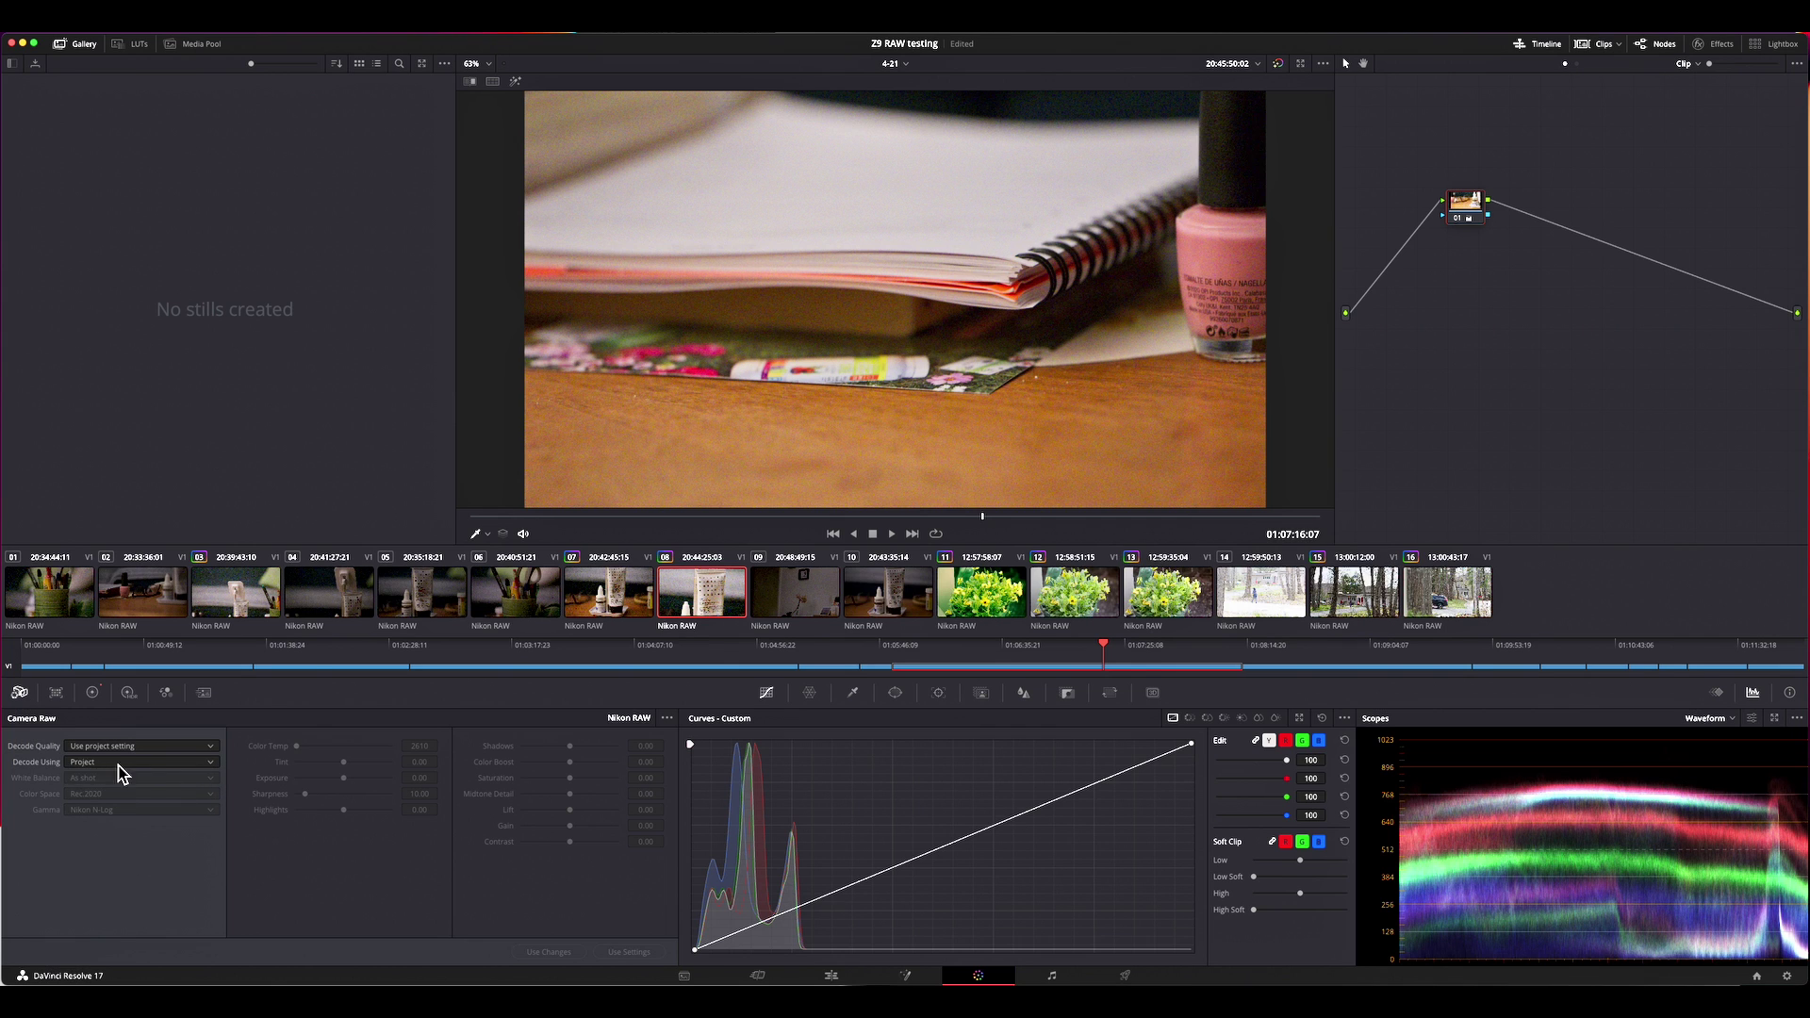
click(213, 765)
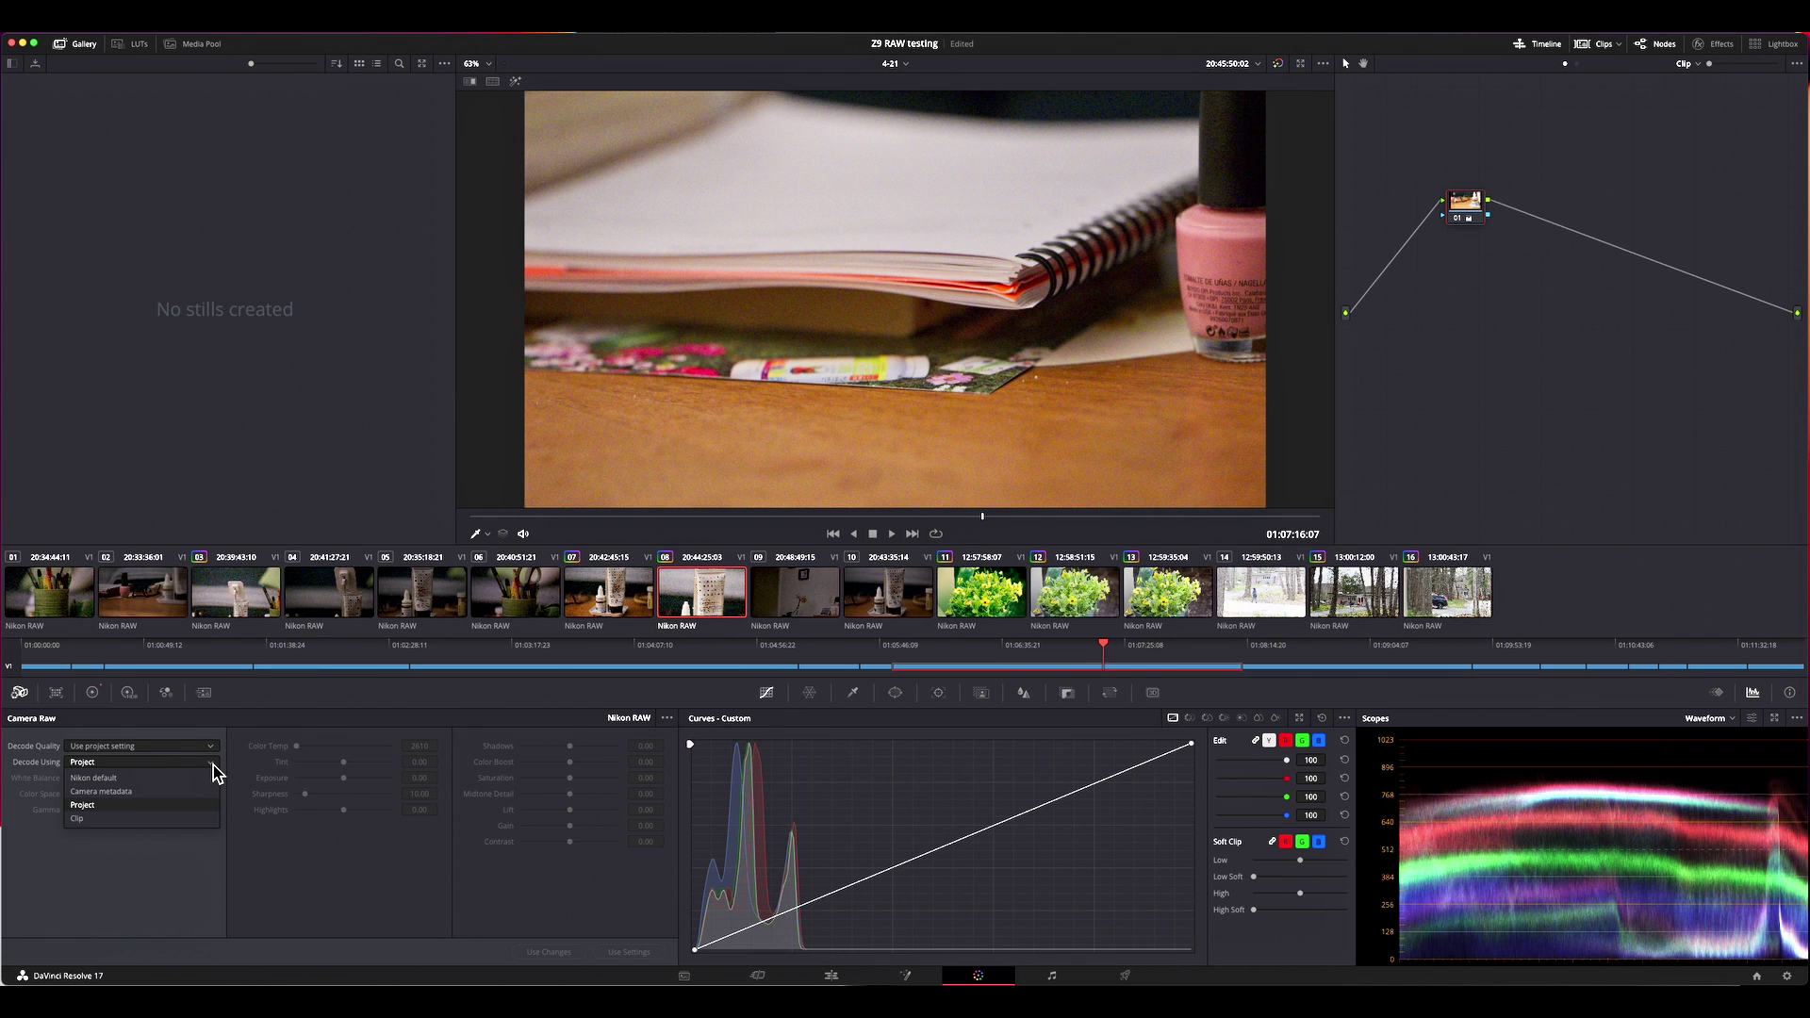
click(102, 827)
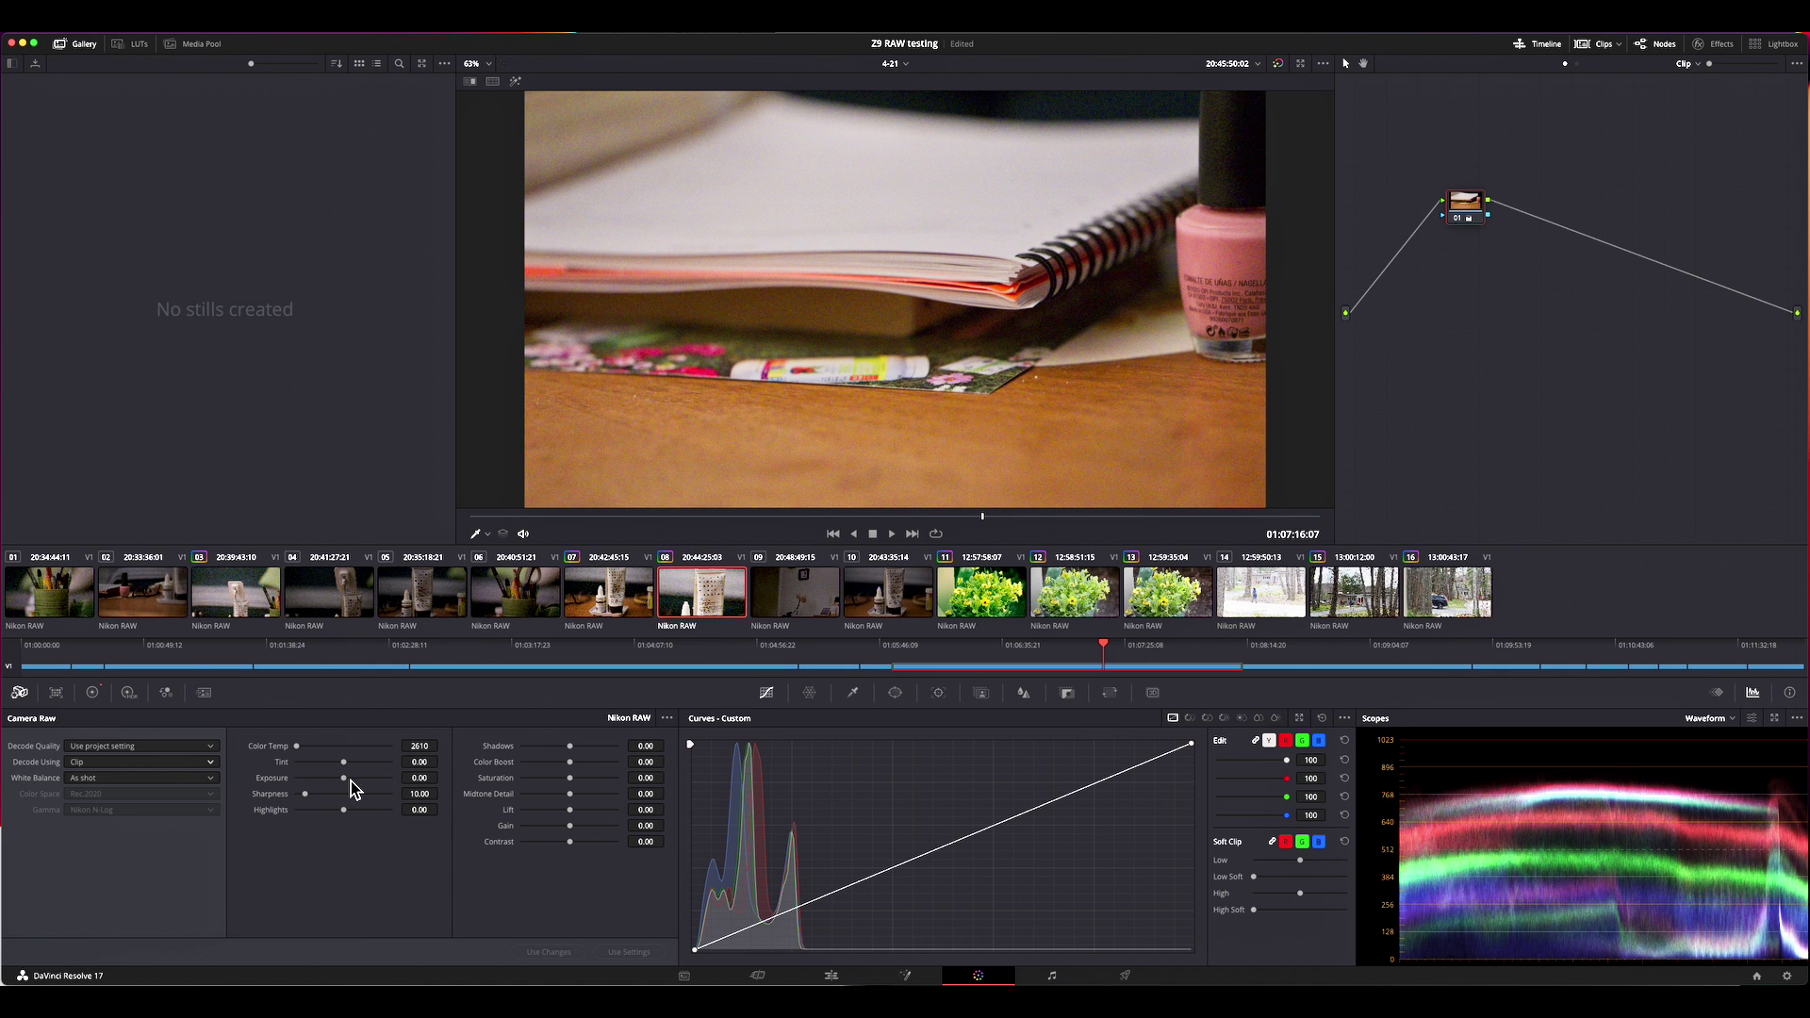
- Set the clip's RAW exposure to 0.19, tint to -85.50 and midtone detail to -18.20 at white balance 2000
drag(348, 779, 281, 751)
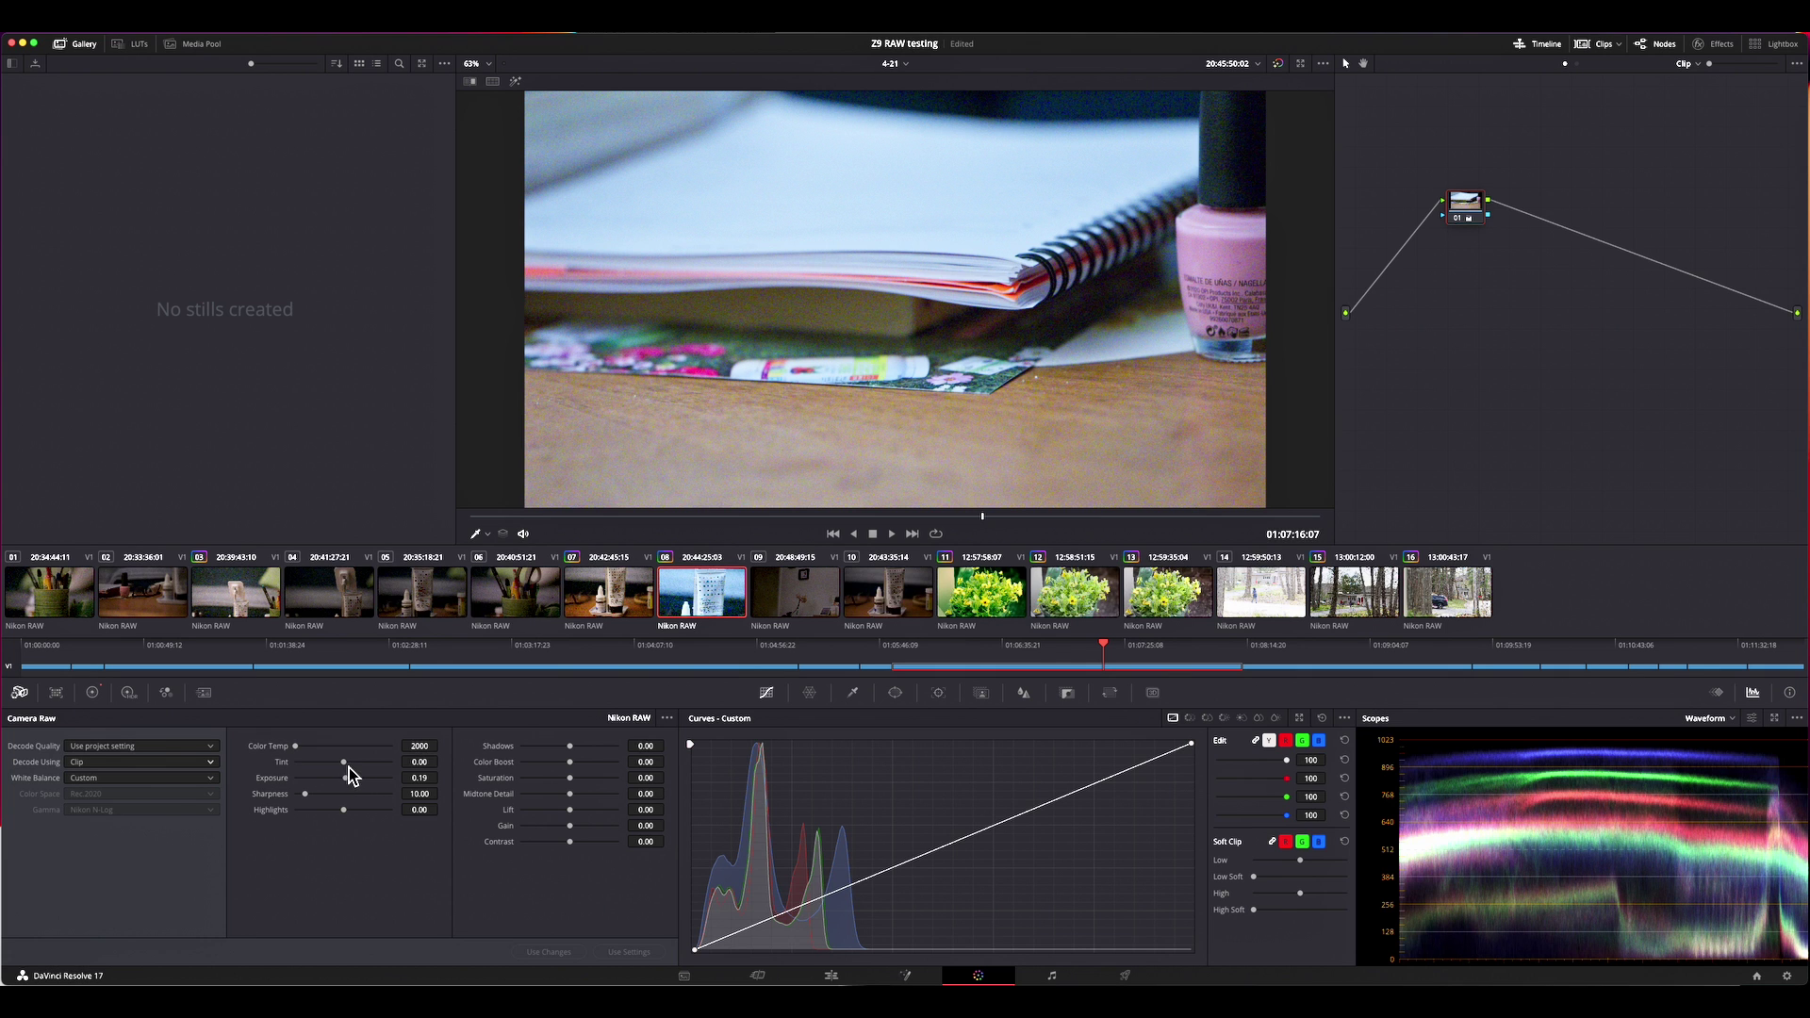
drag(347, 765, 318, 762)
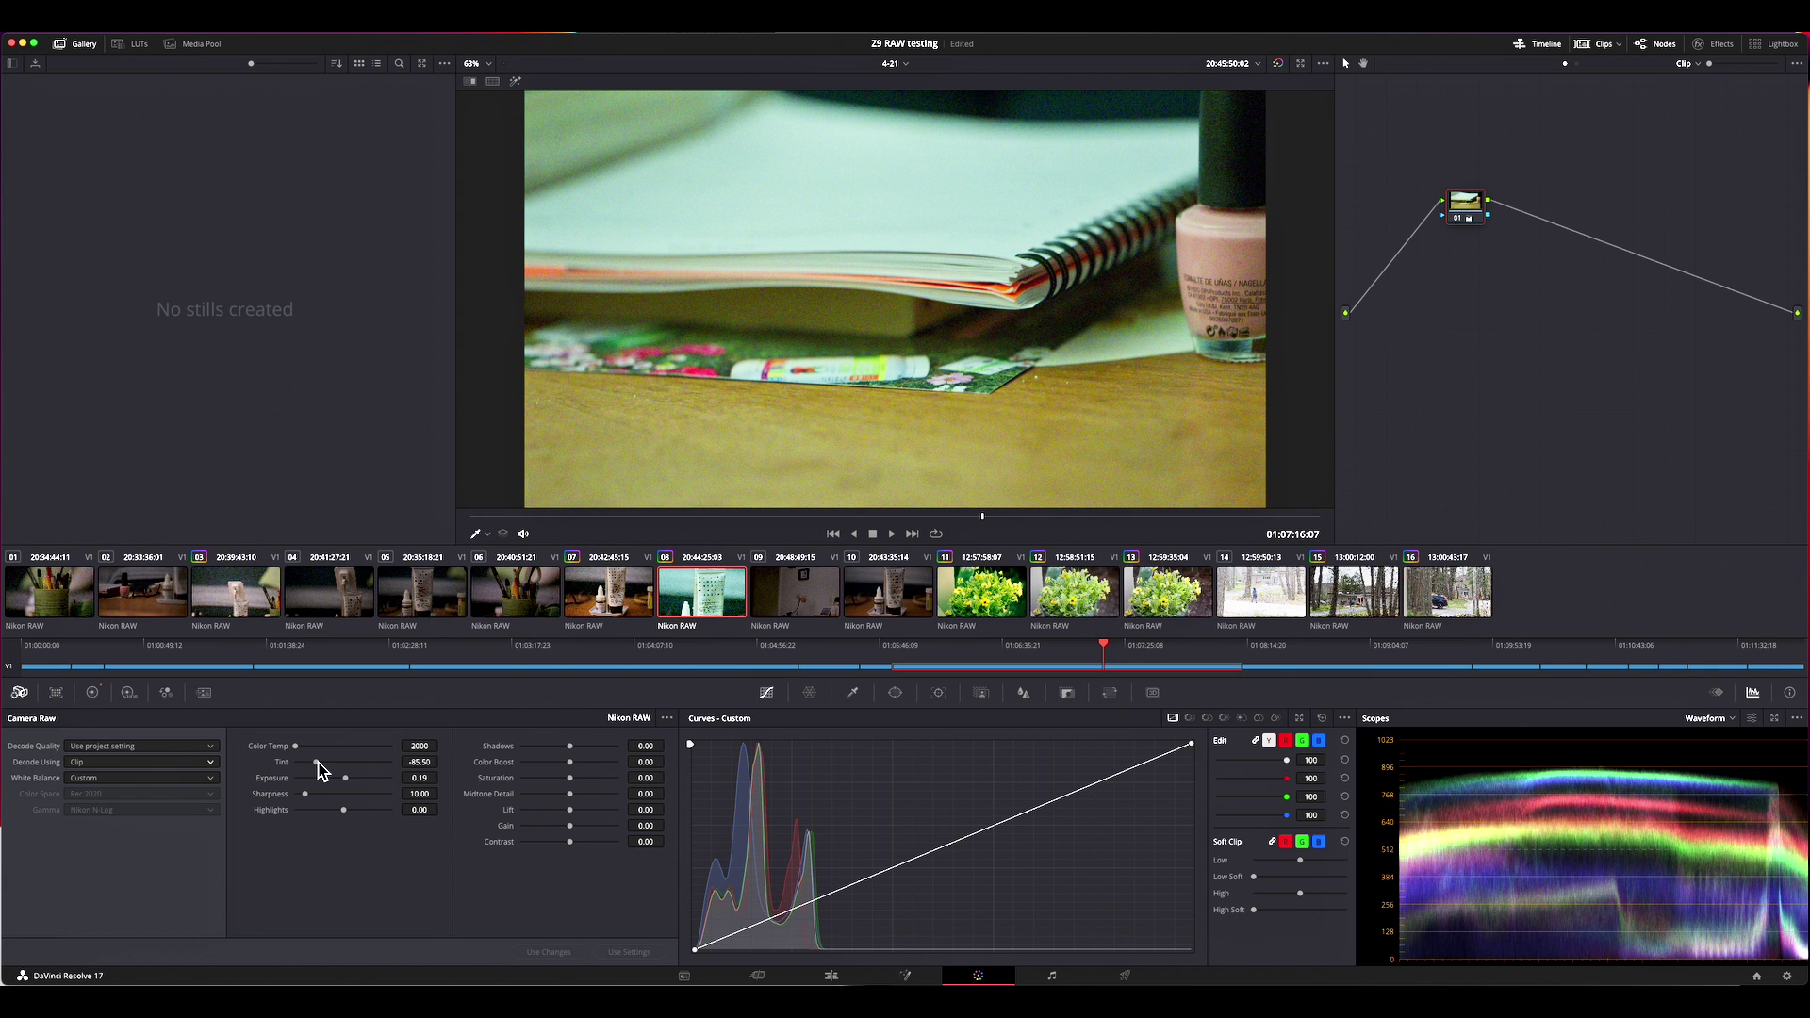
drag(570, 794, 562, 795)
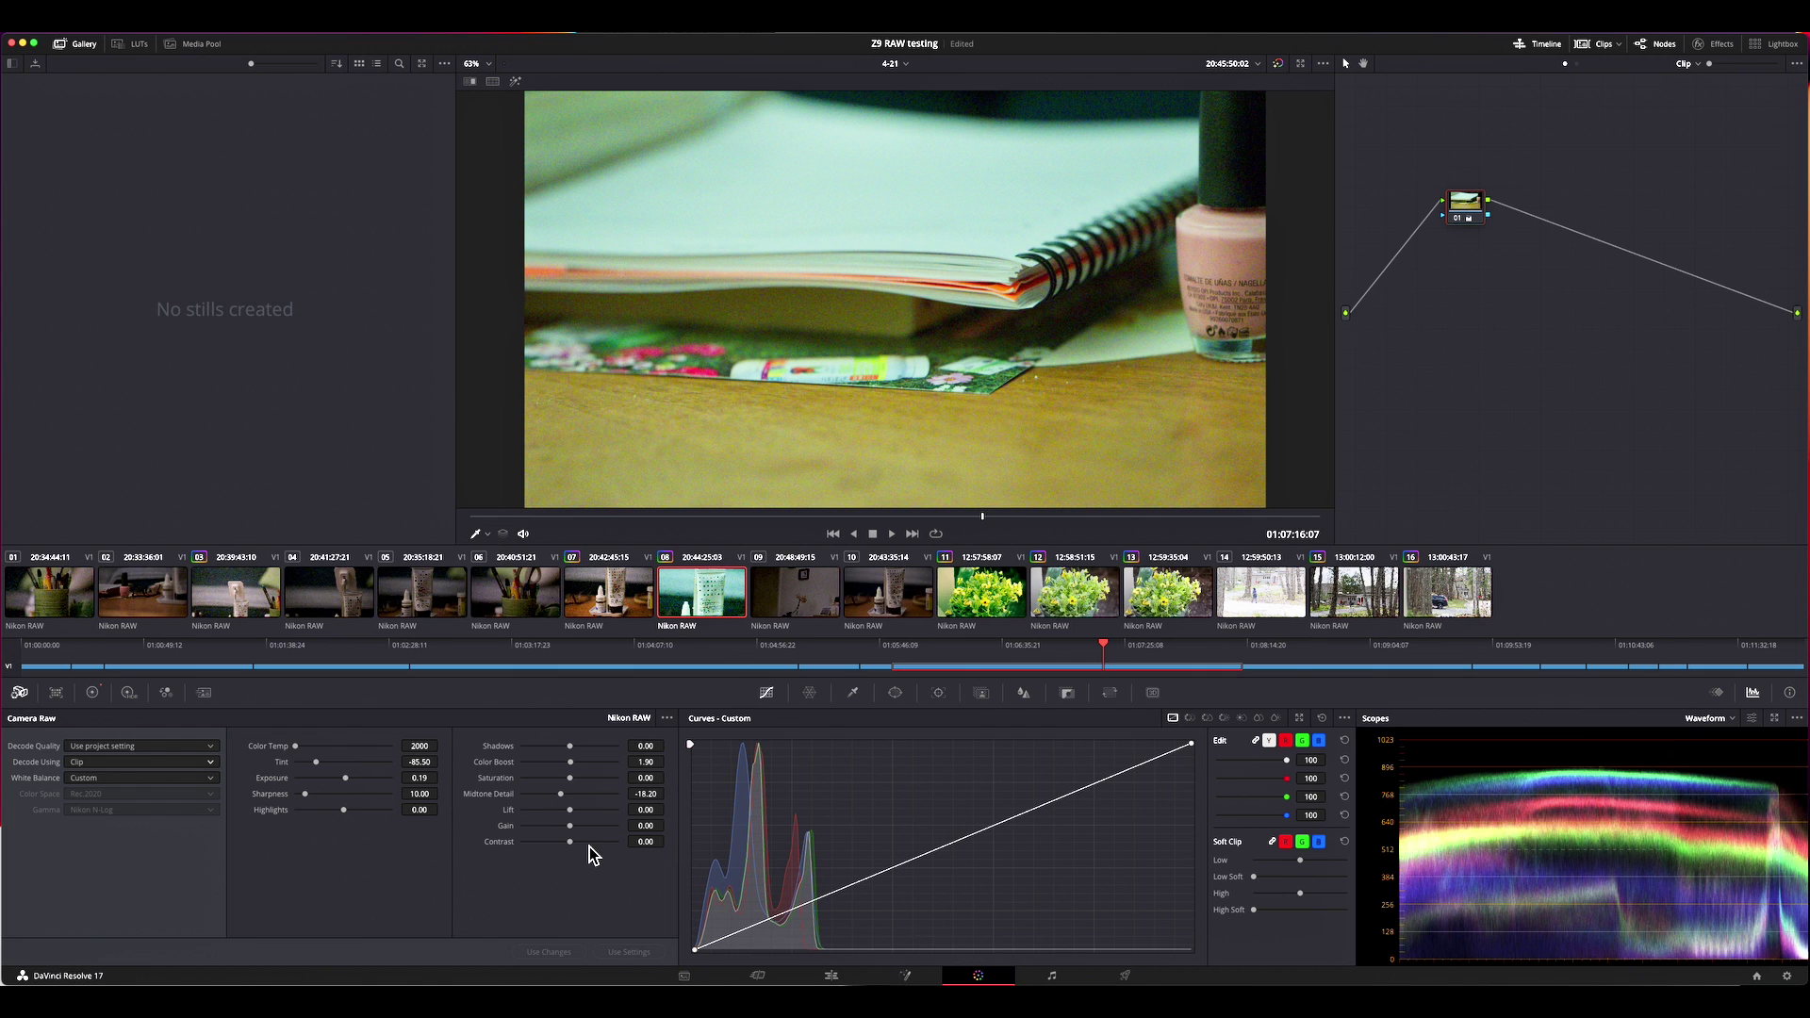
click(92, 694)
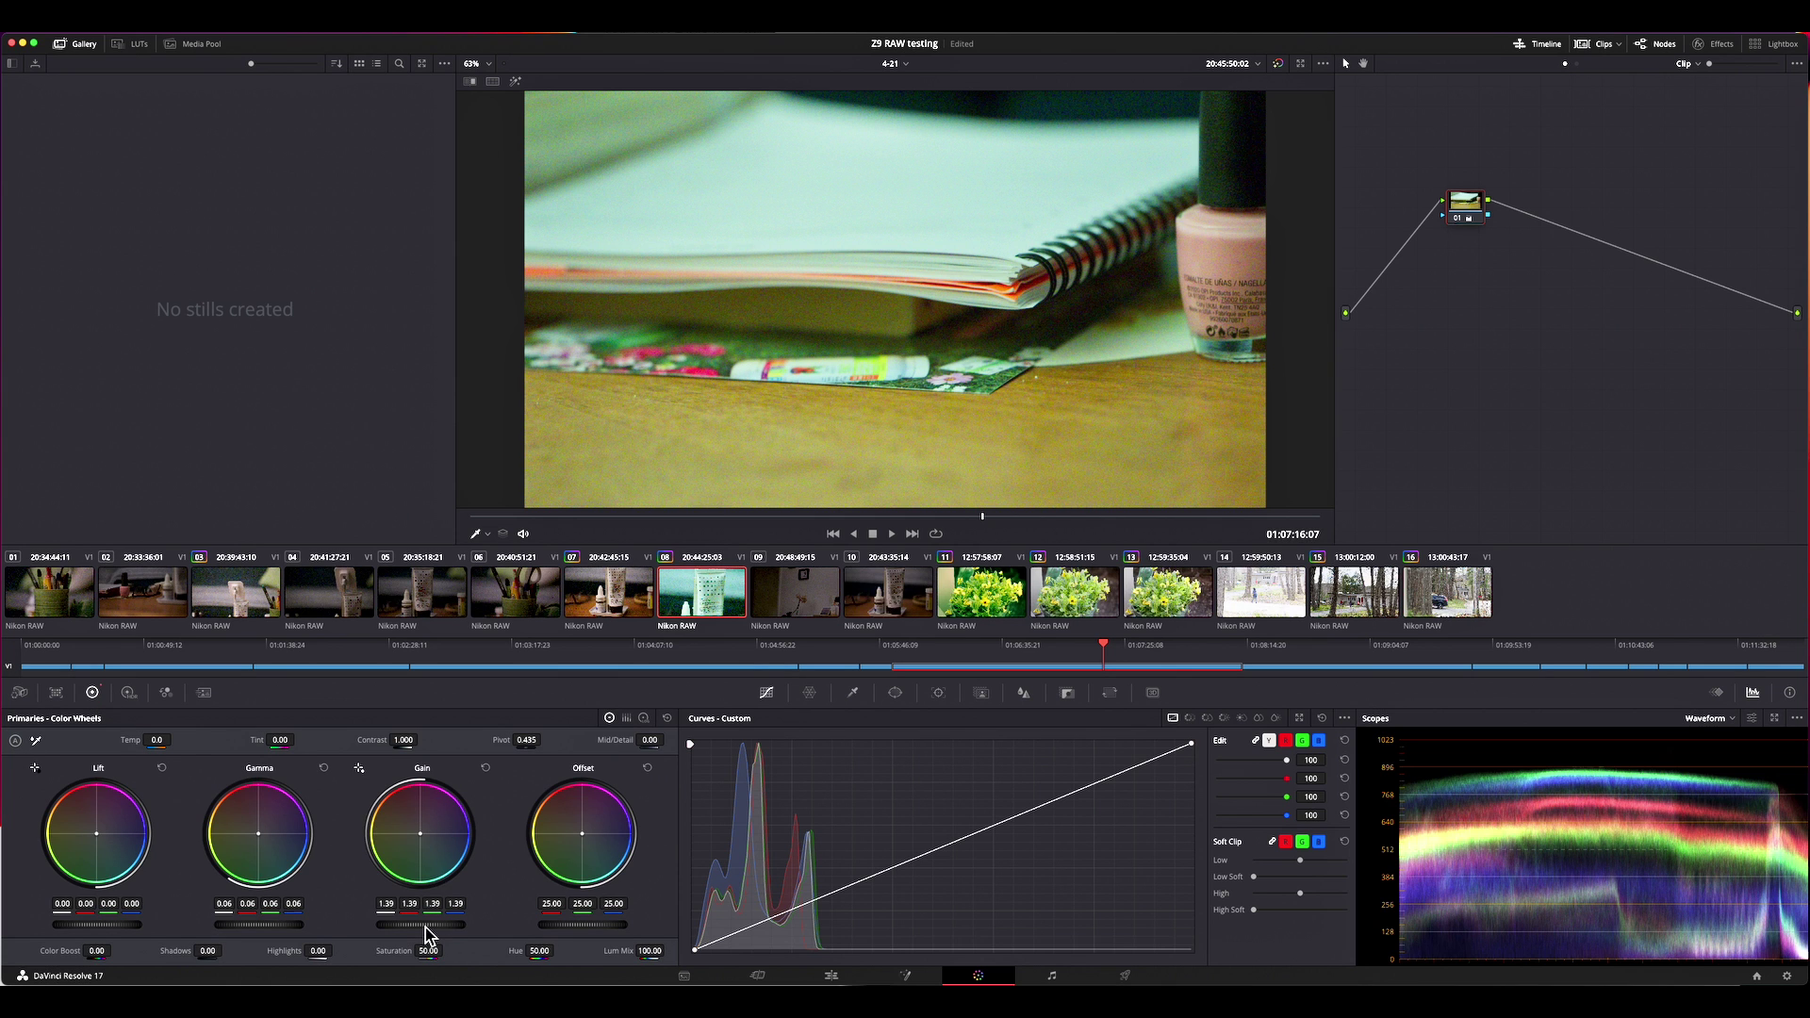
- Raise gain to 1.56 and add two custom-curve points, darkening the shadows and lifting the midtones
drag(427, 935, 453, 933)
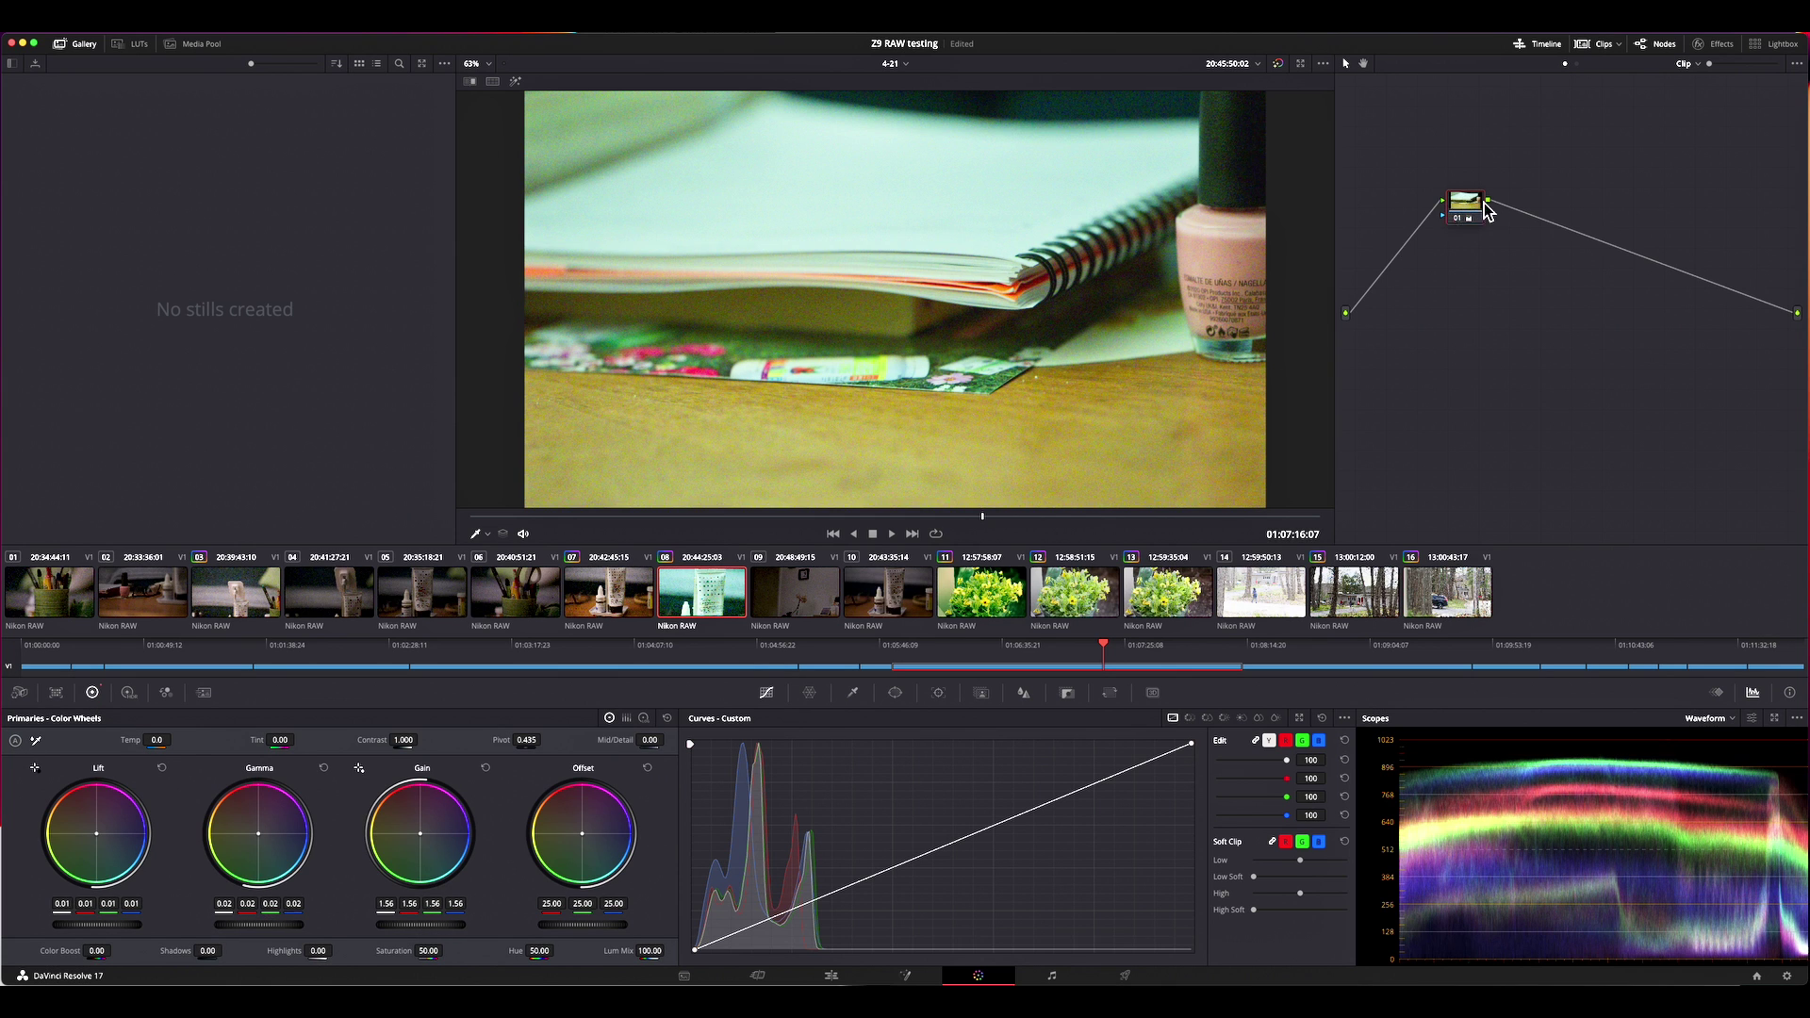
click(788, 919)
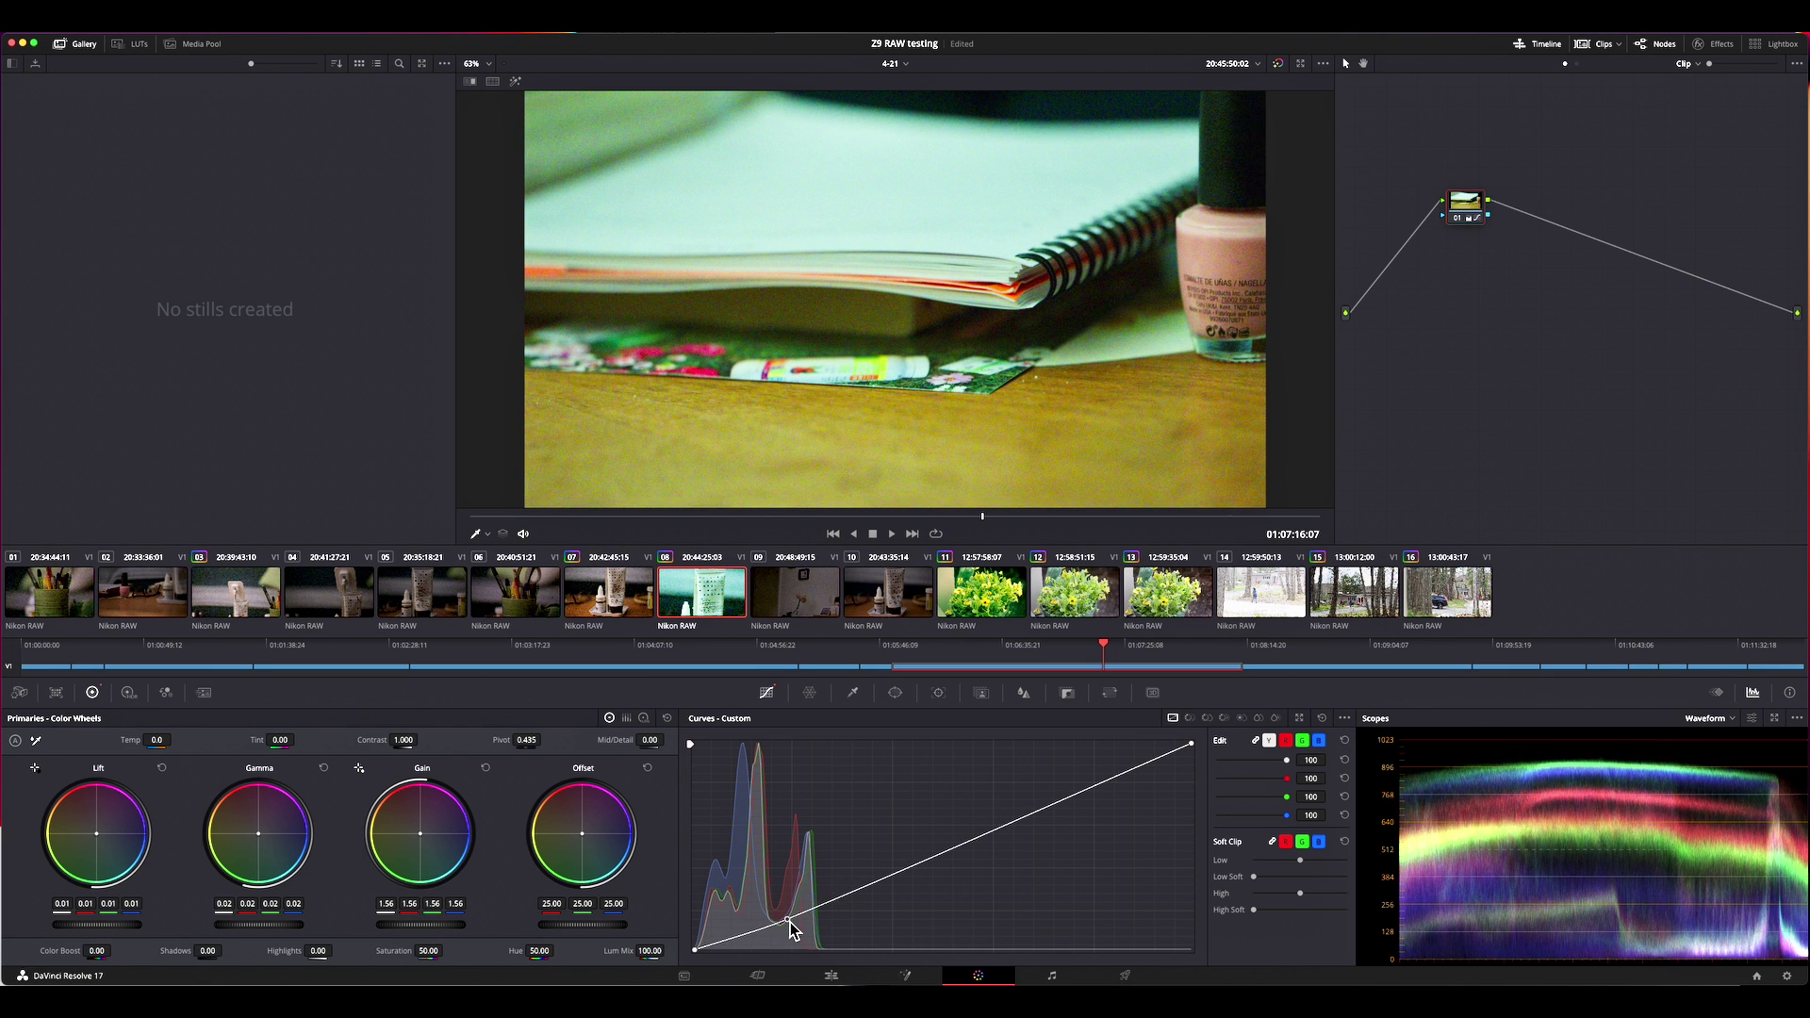
drag(1005, 827, 1002, 818)
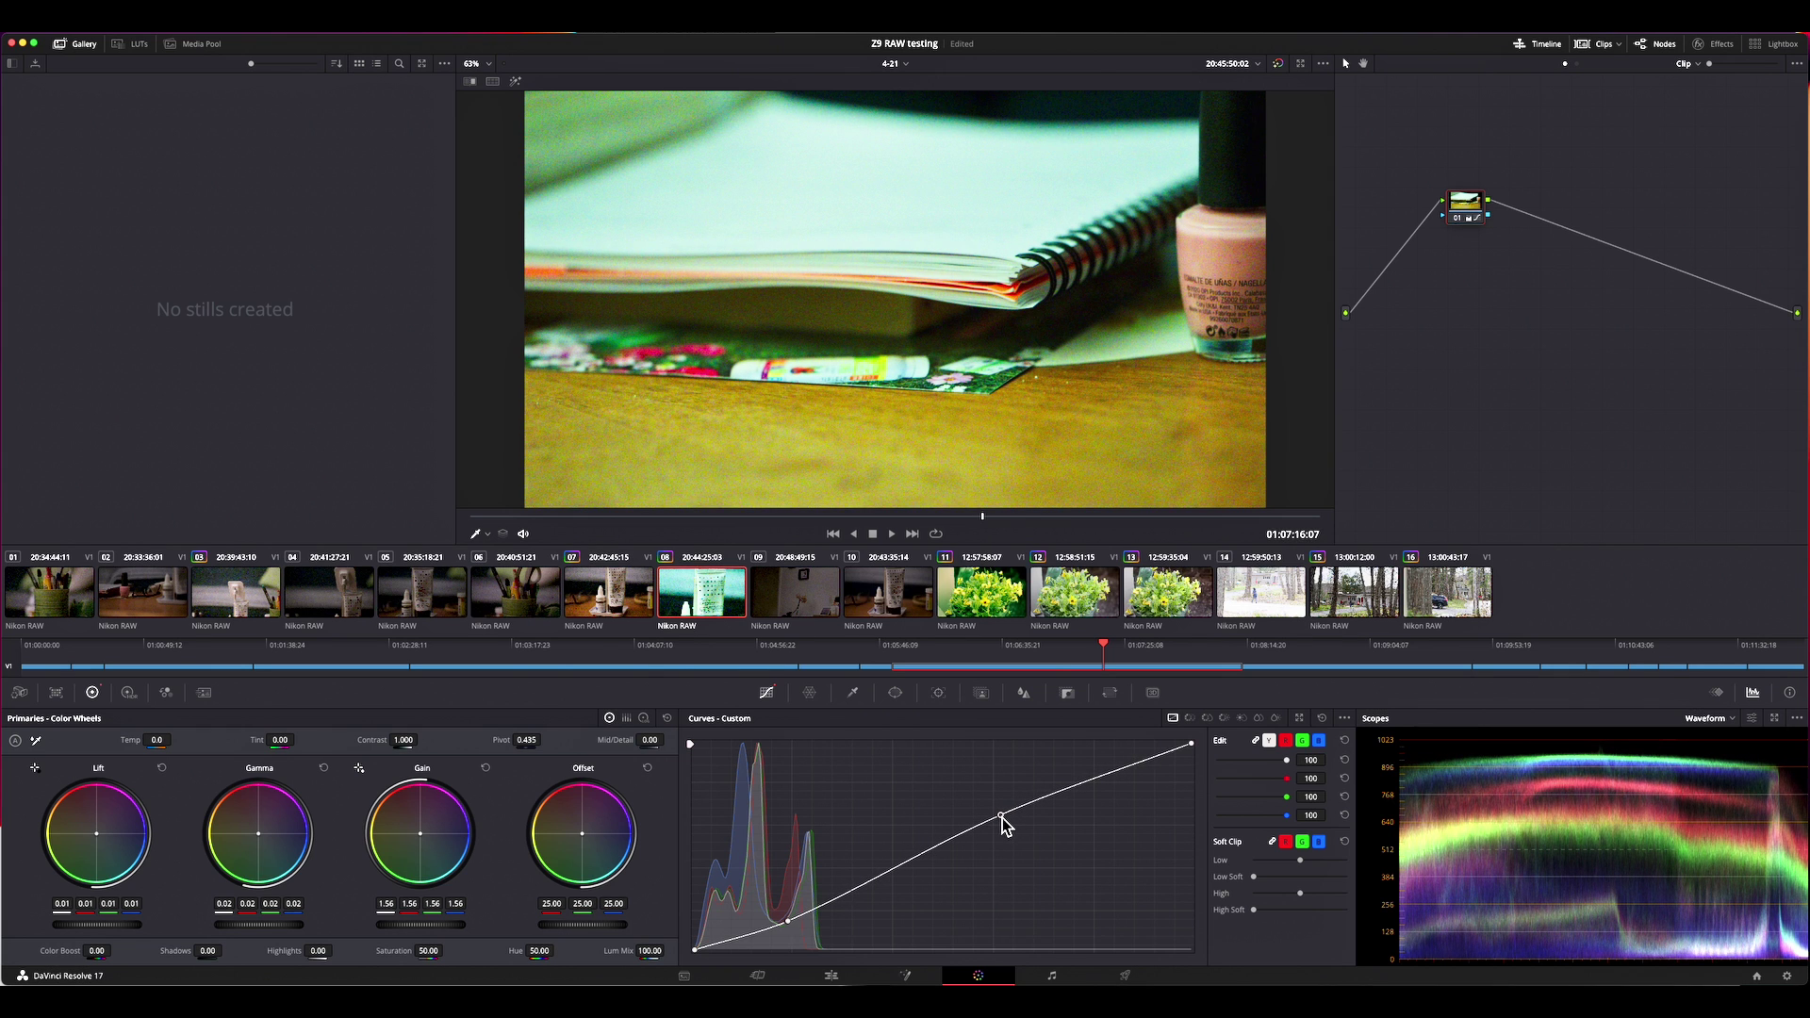
- Grab a still of the graded notebook shot from the viewer into the Gallery
right_click(842, 332)
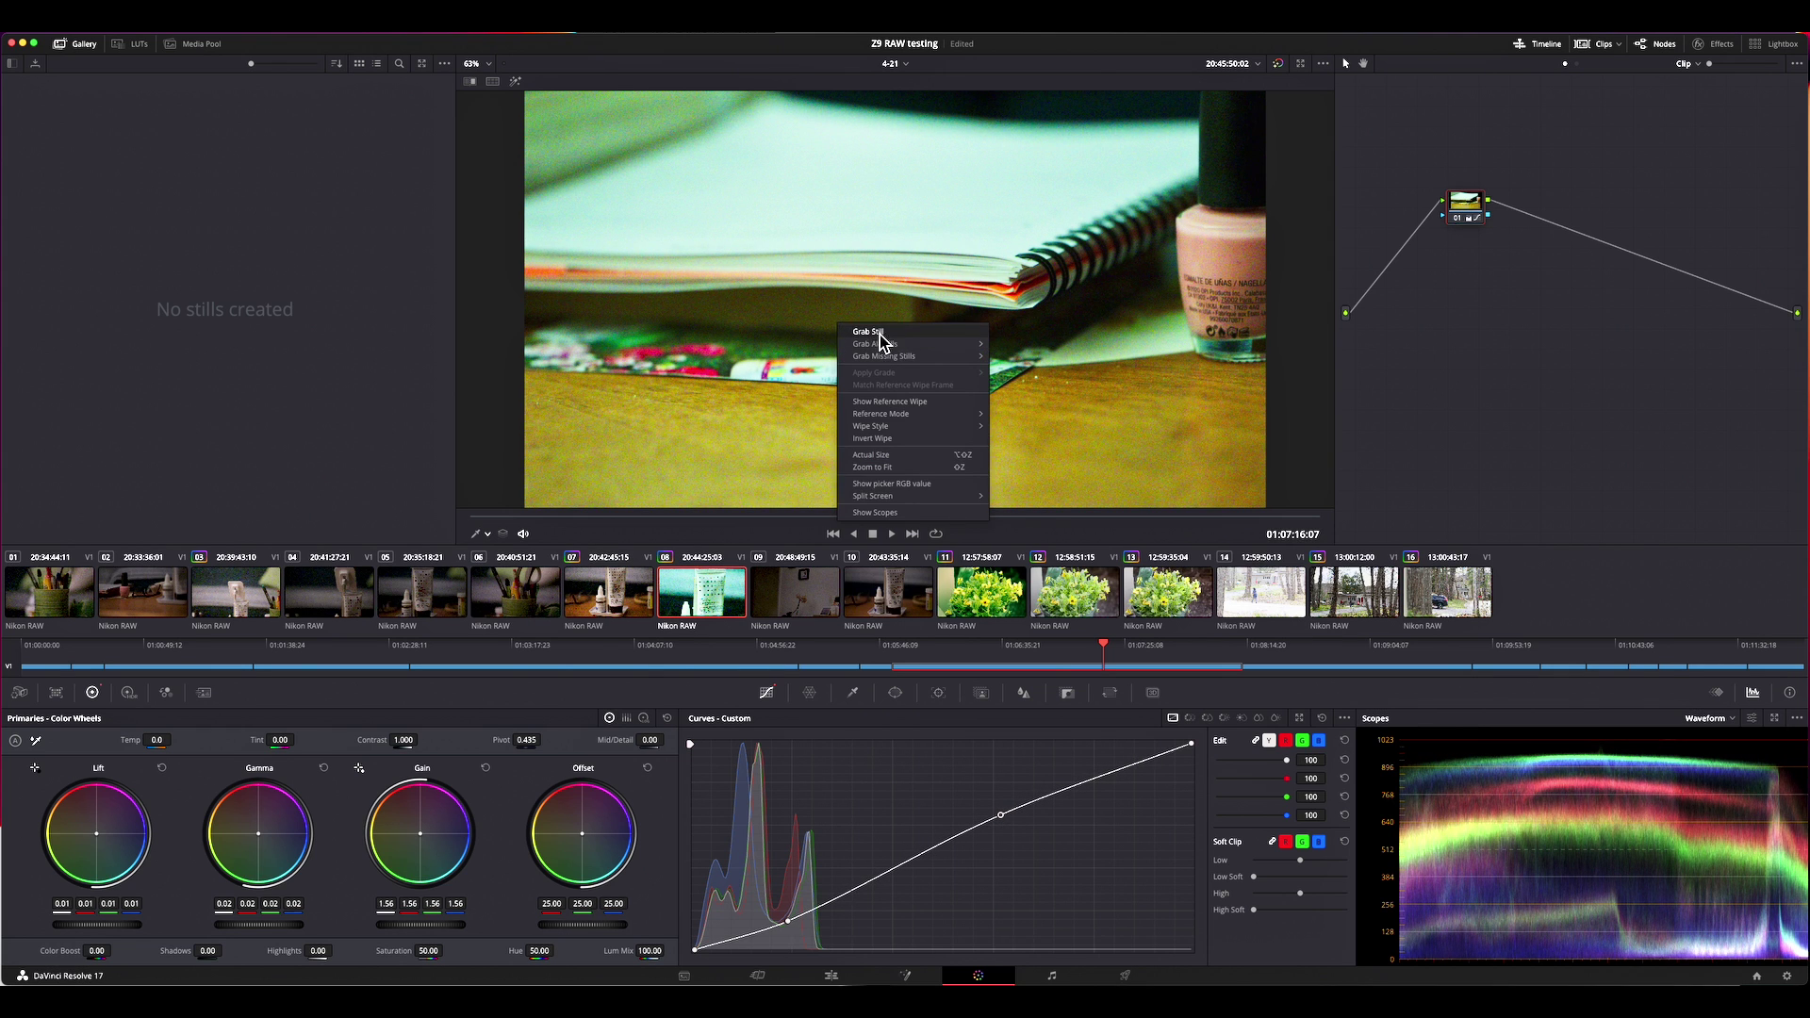
click(879, 336)
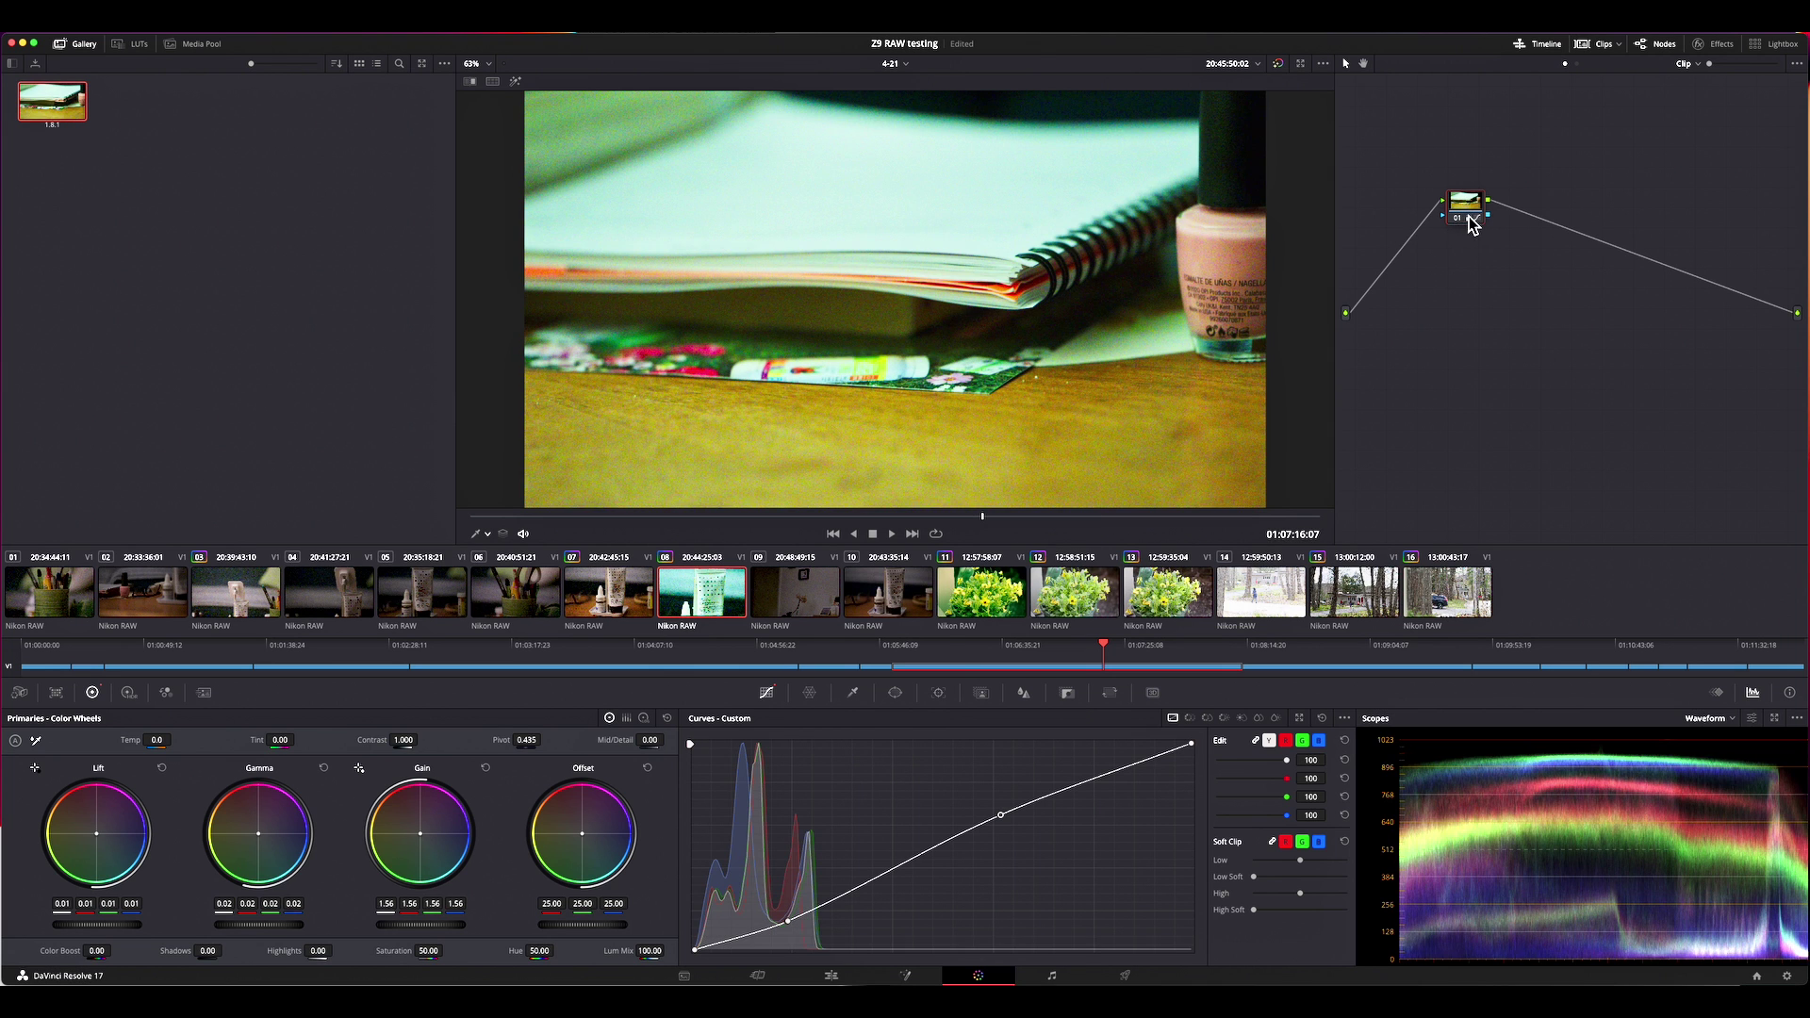
mouse_move(64, 119)
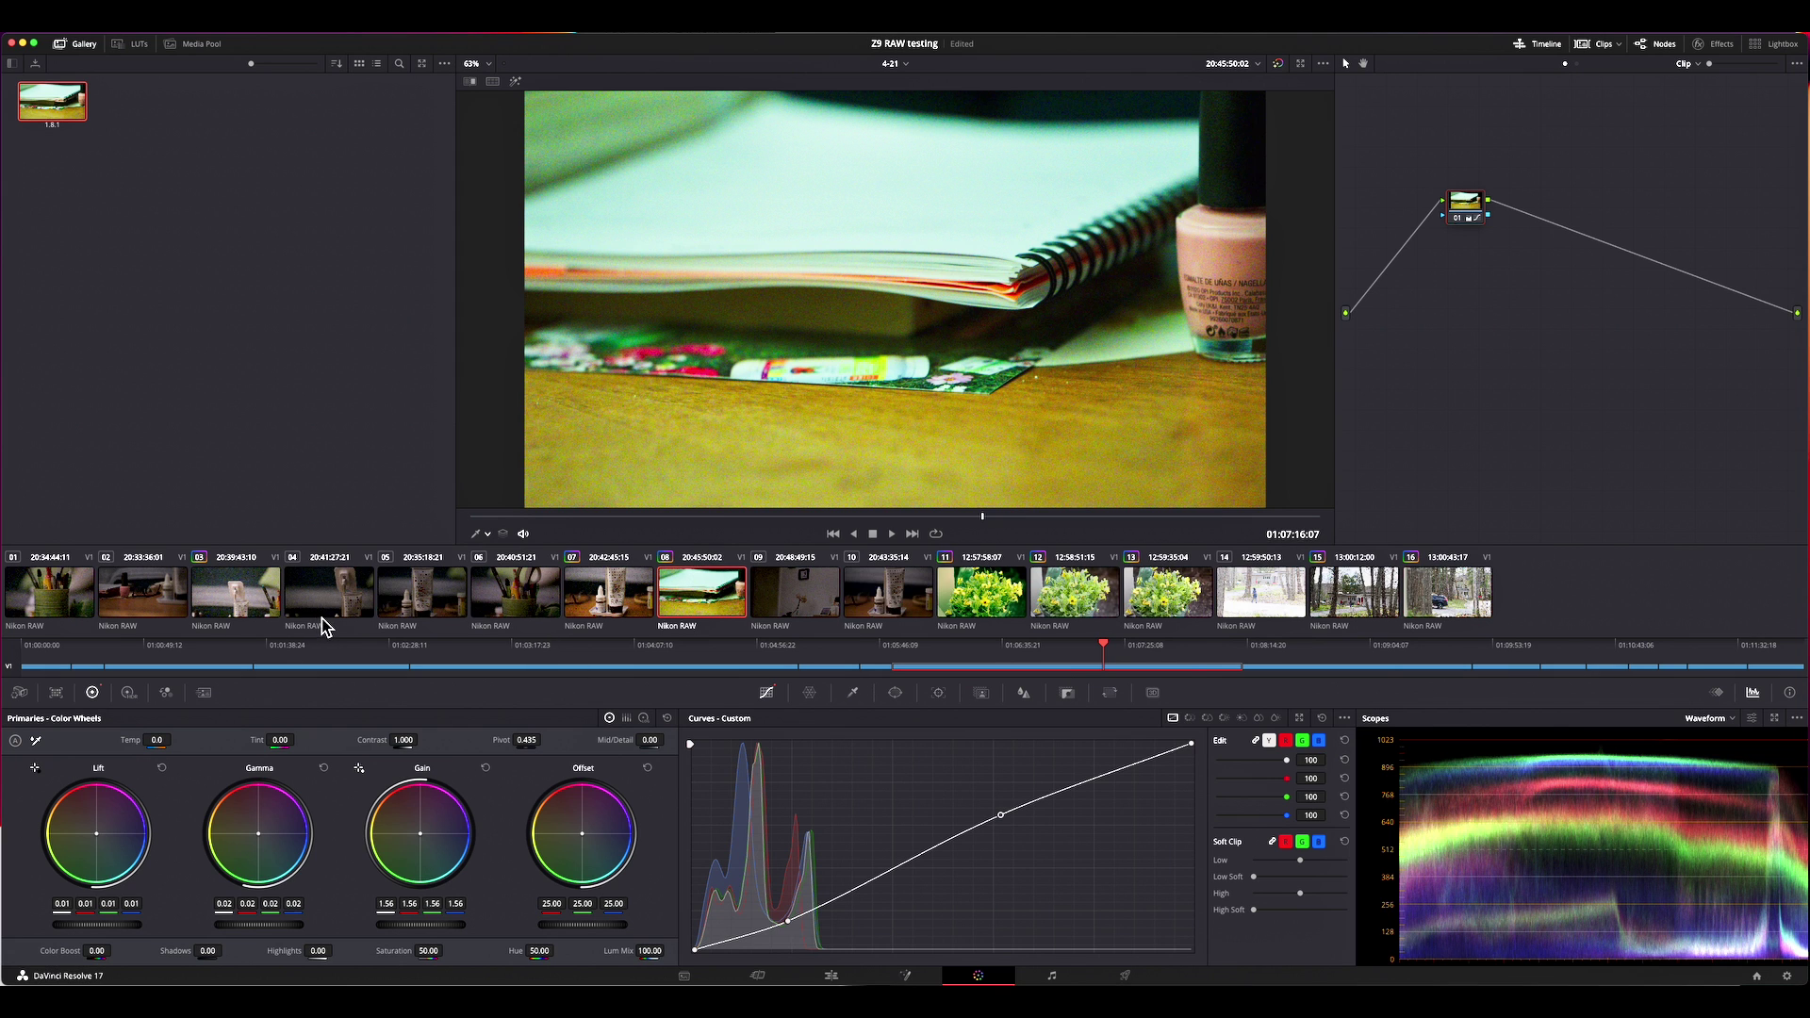
- Apply the saved still's grade to clip 02, the nail polish shot
click(141, 603)
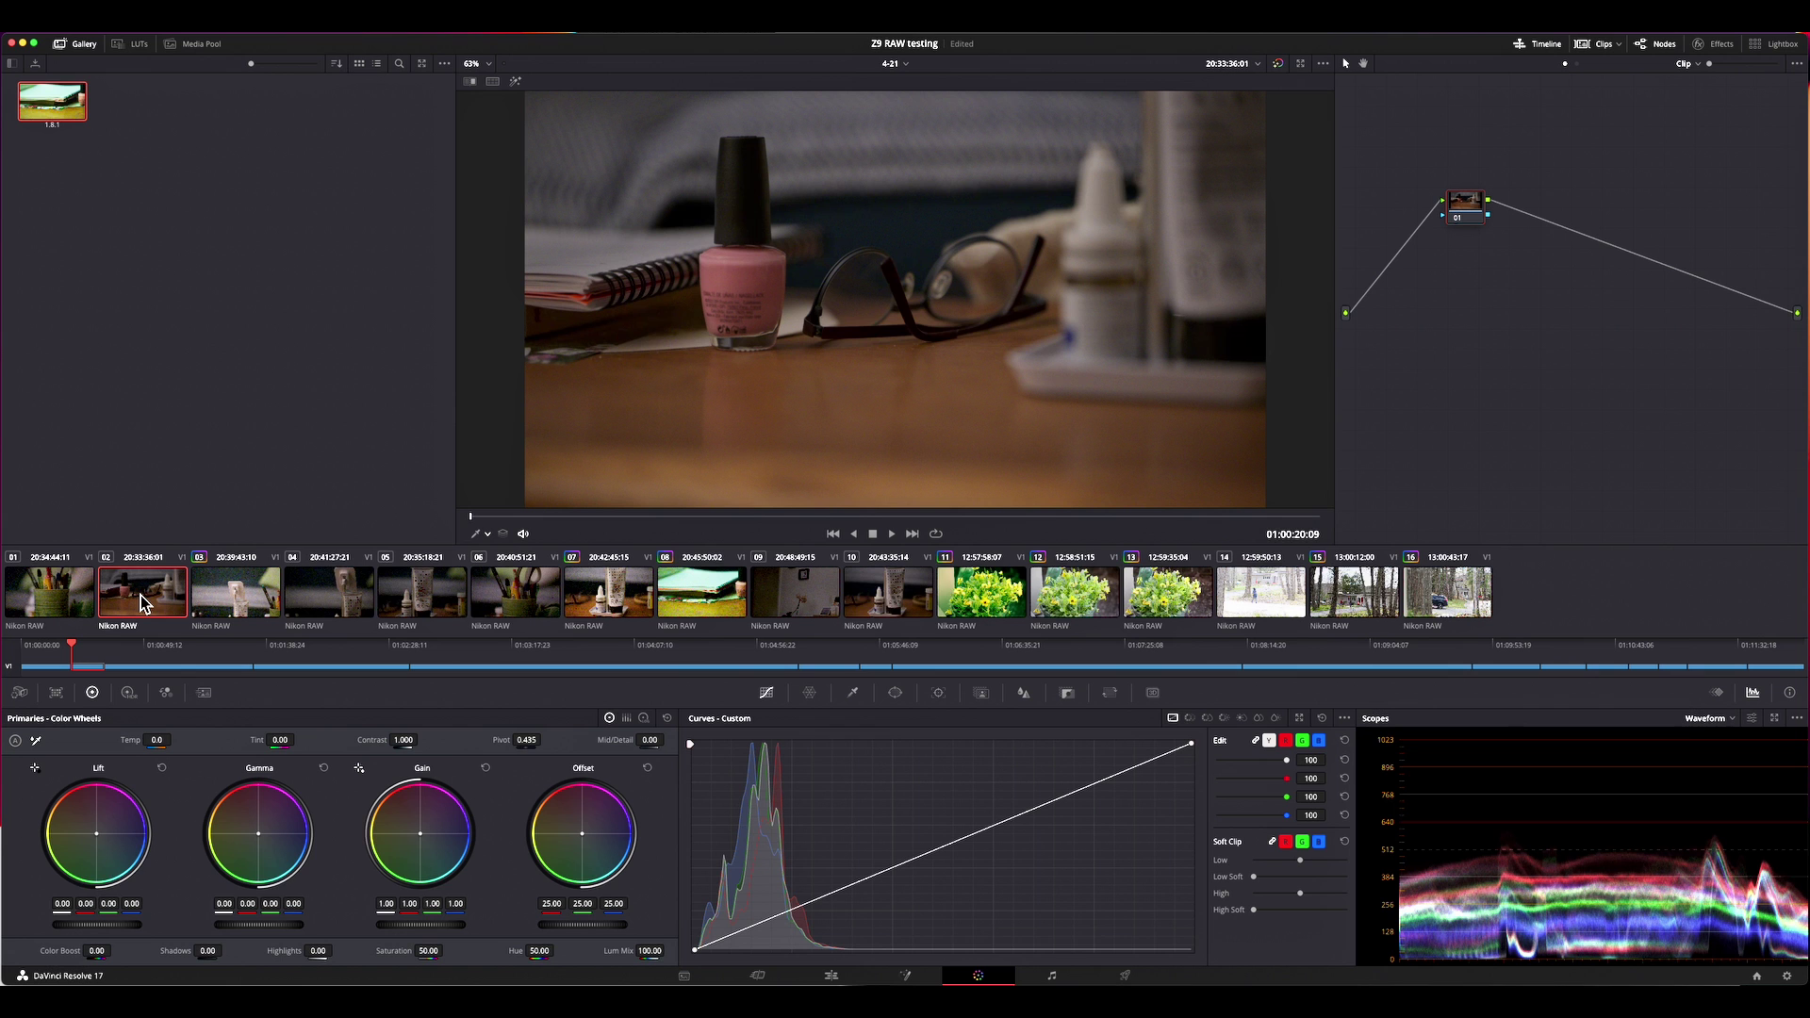
right_click(52, 104)
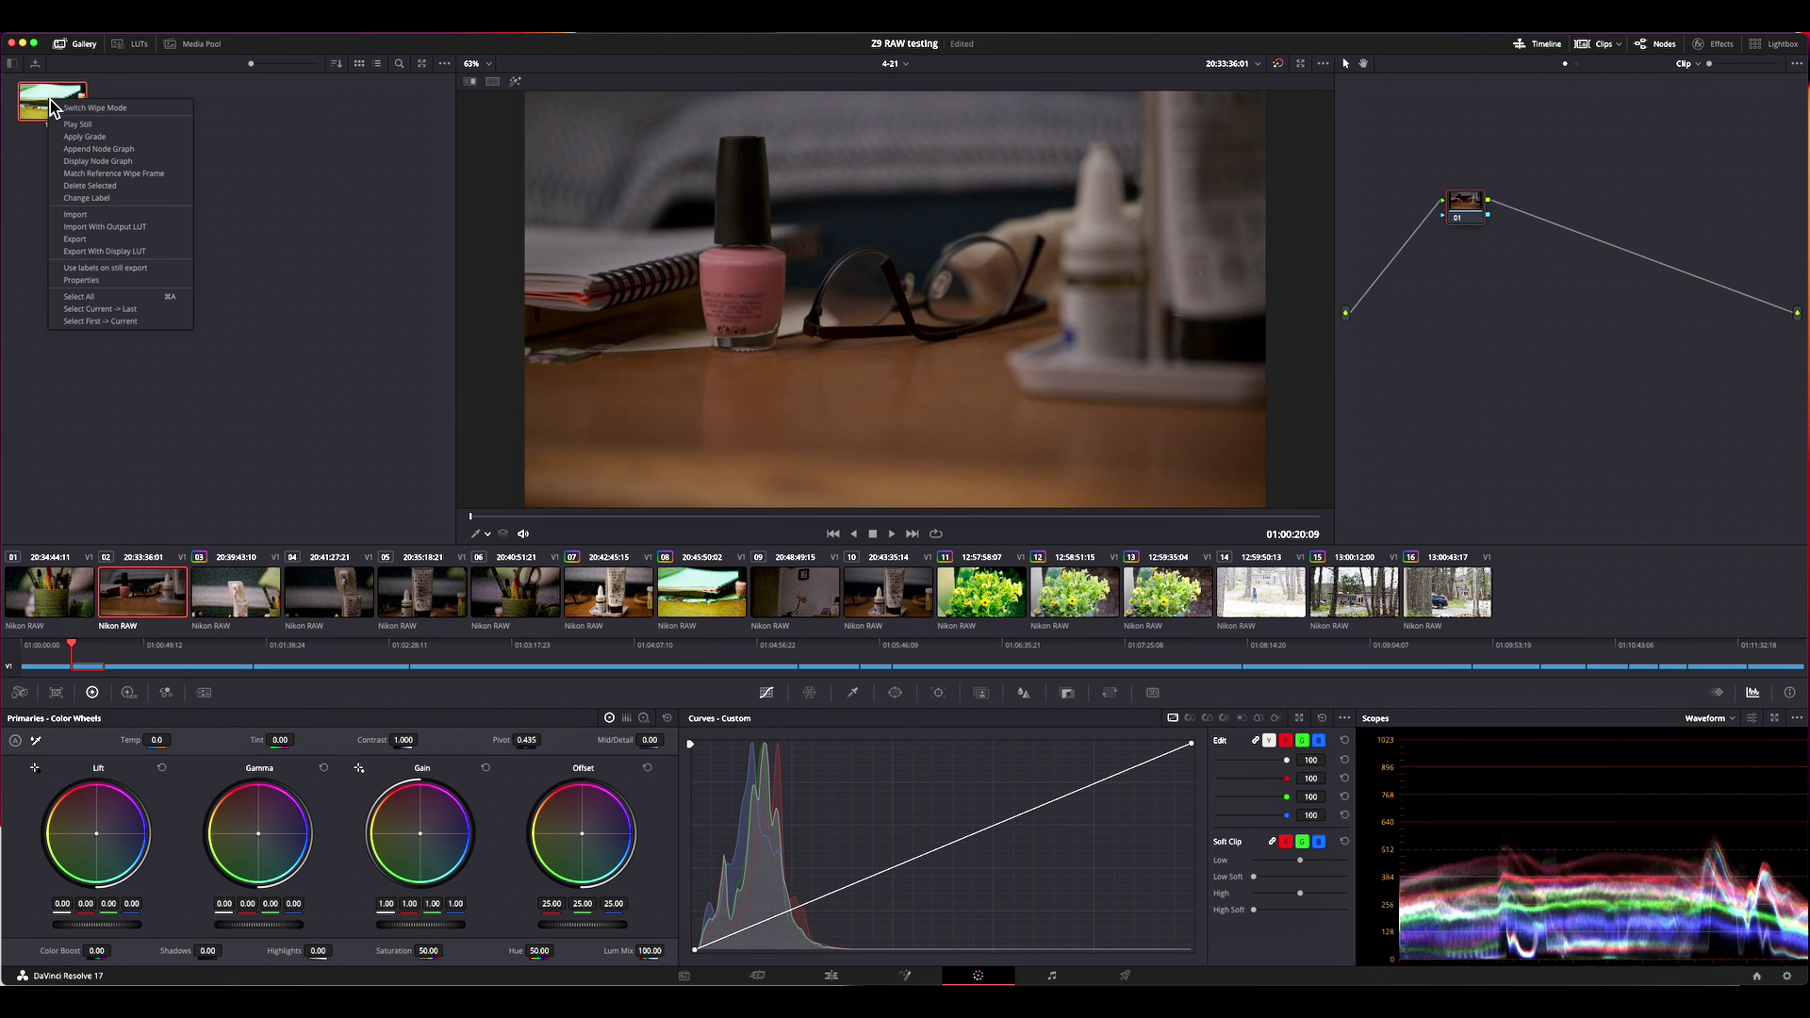
click(84, 138)
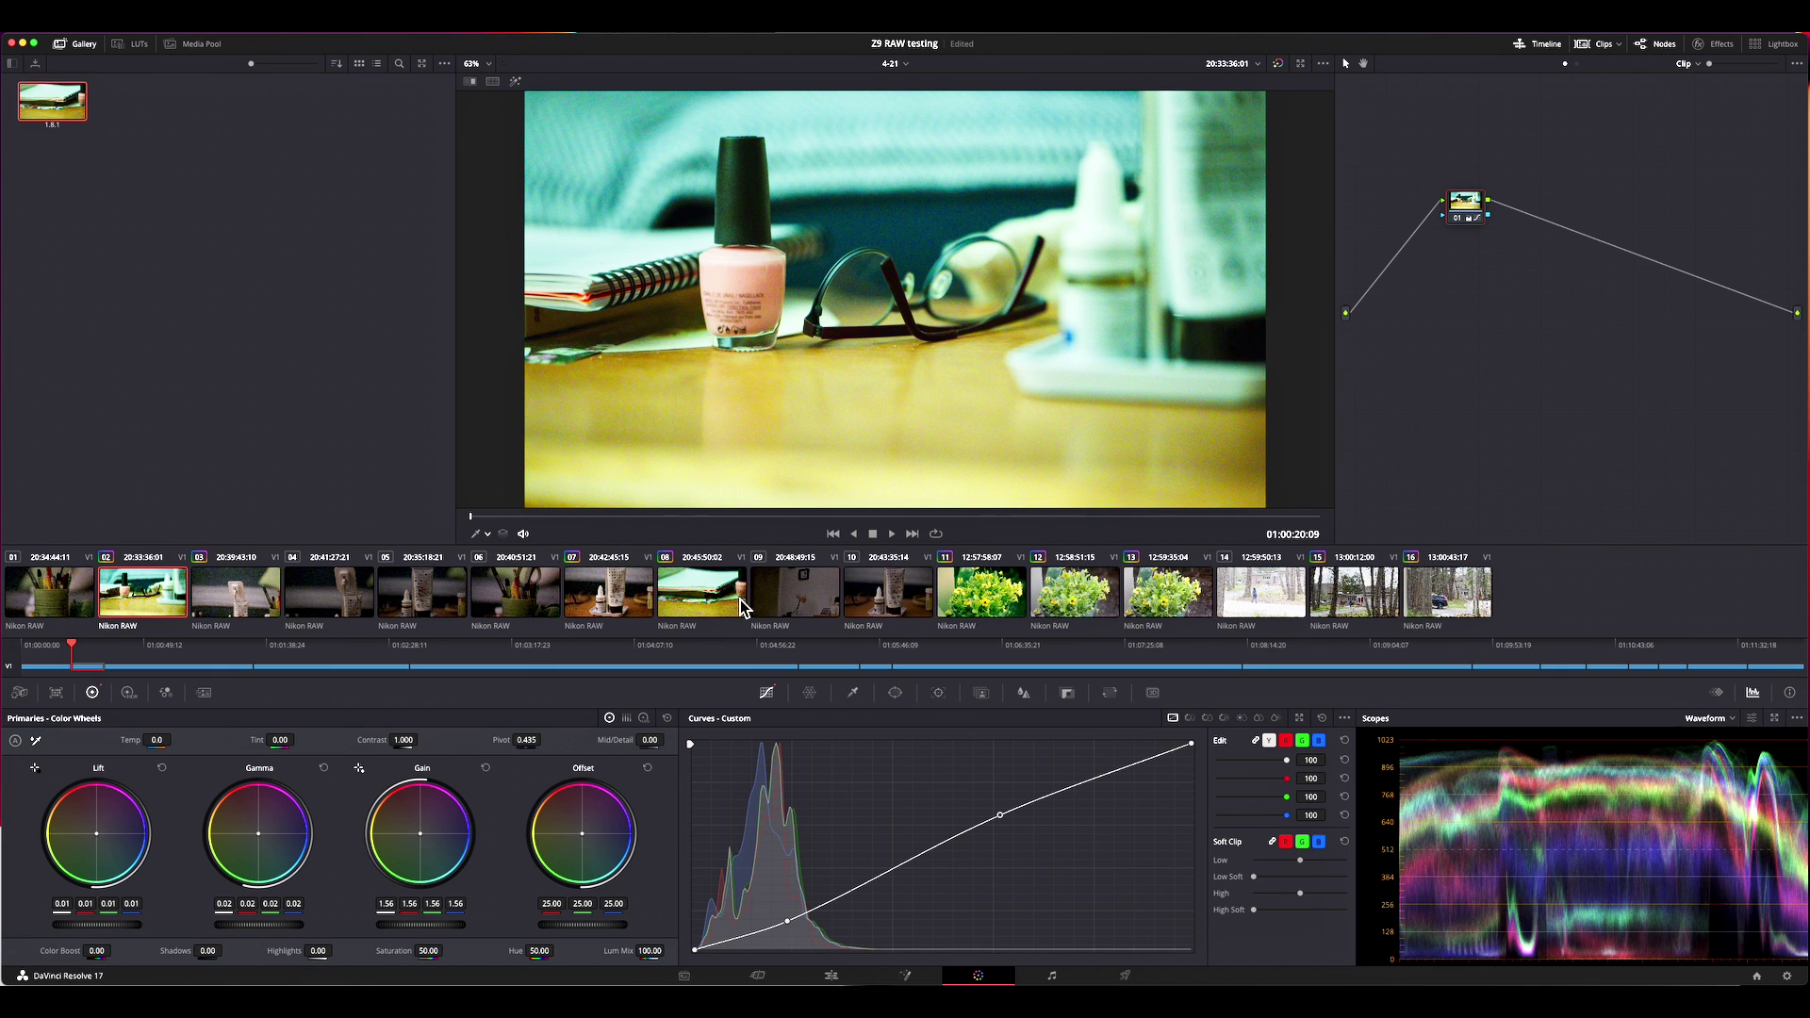
- Select clips 02 through 10 and apply the still's grade to all of them
shift+click(903, 605)
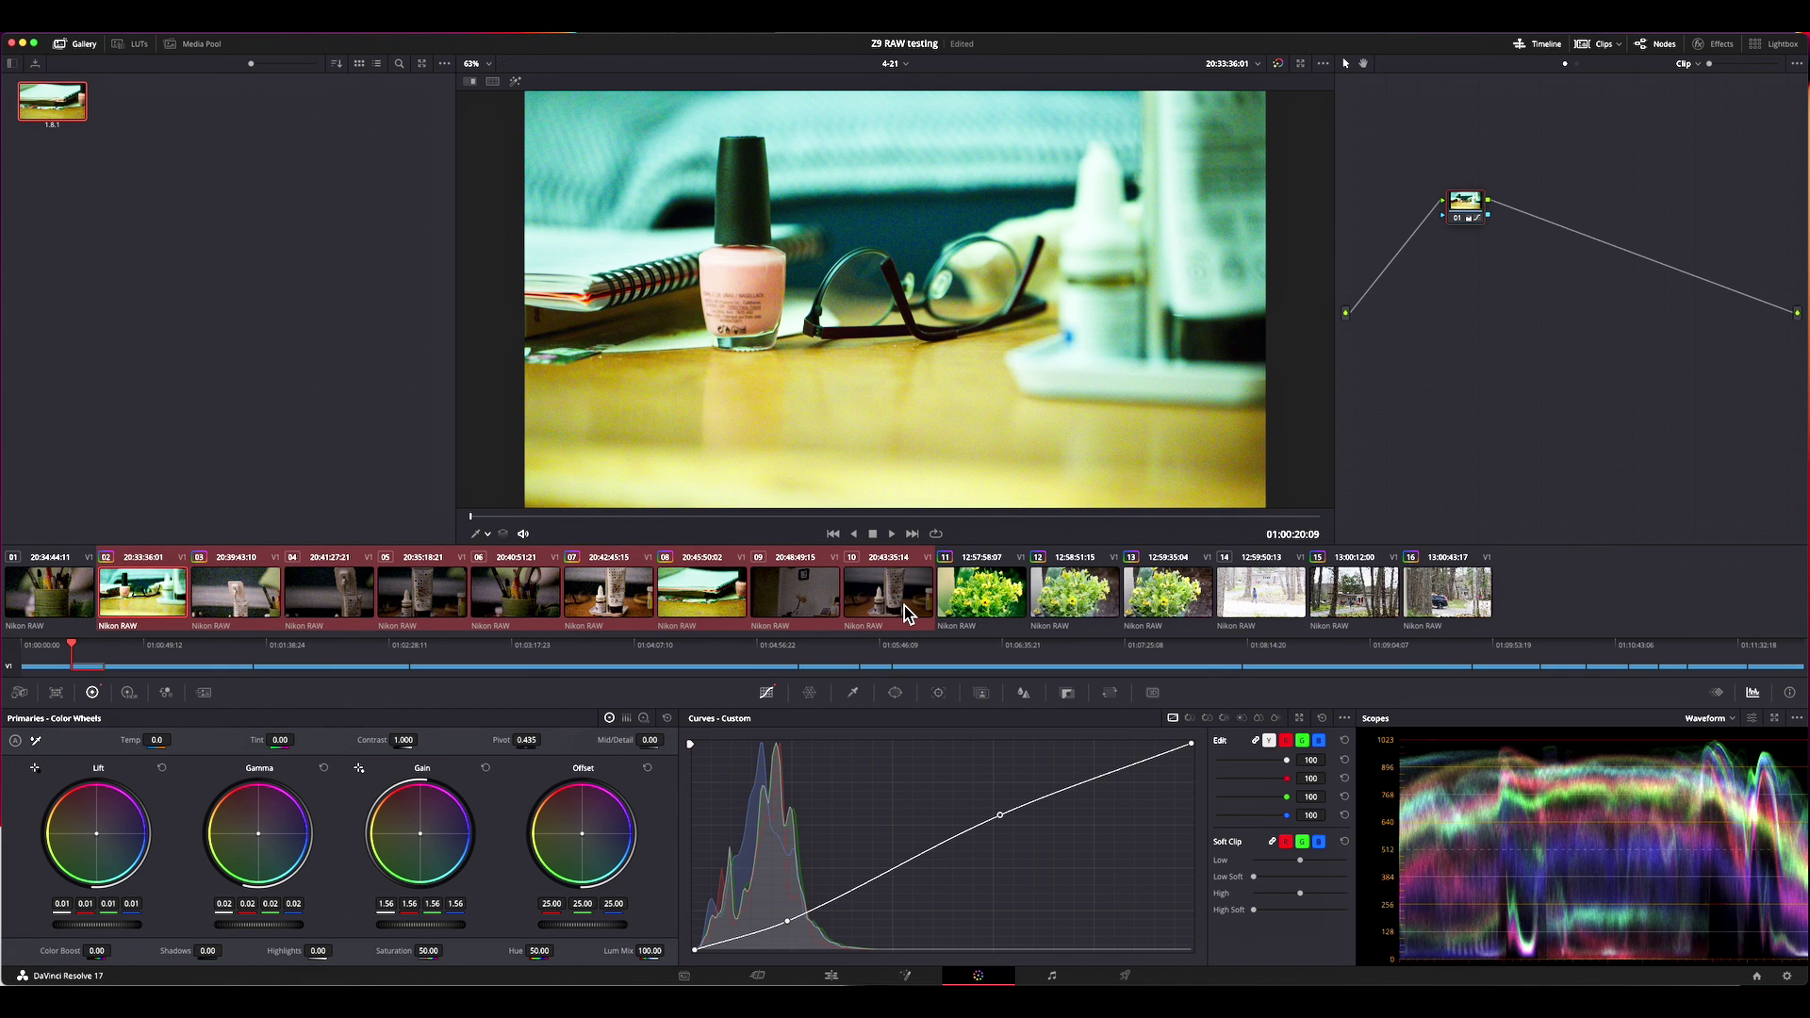
right_click(62, 97)
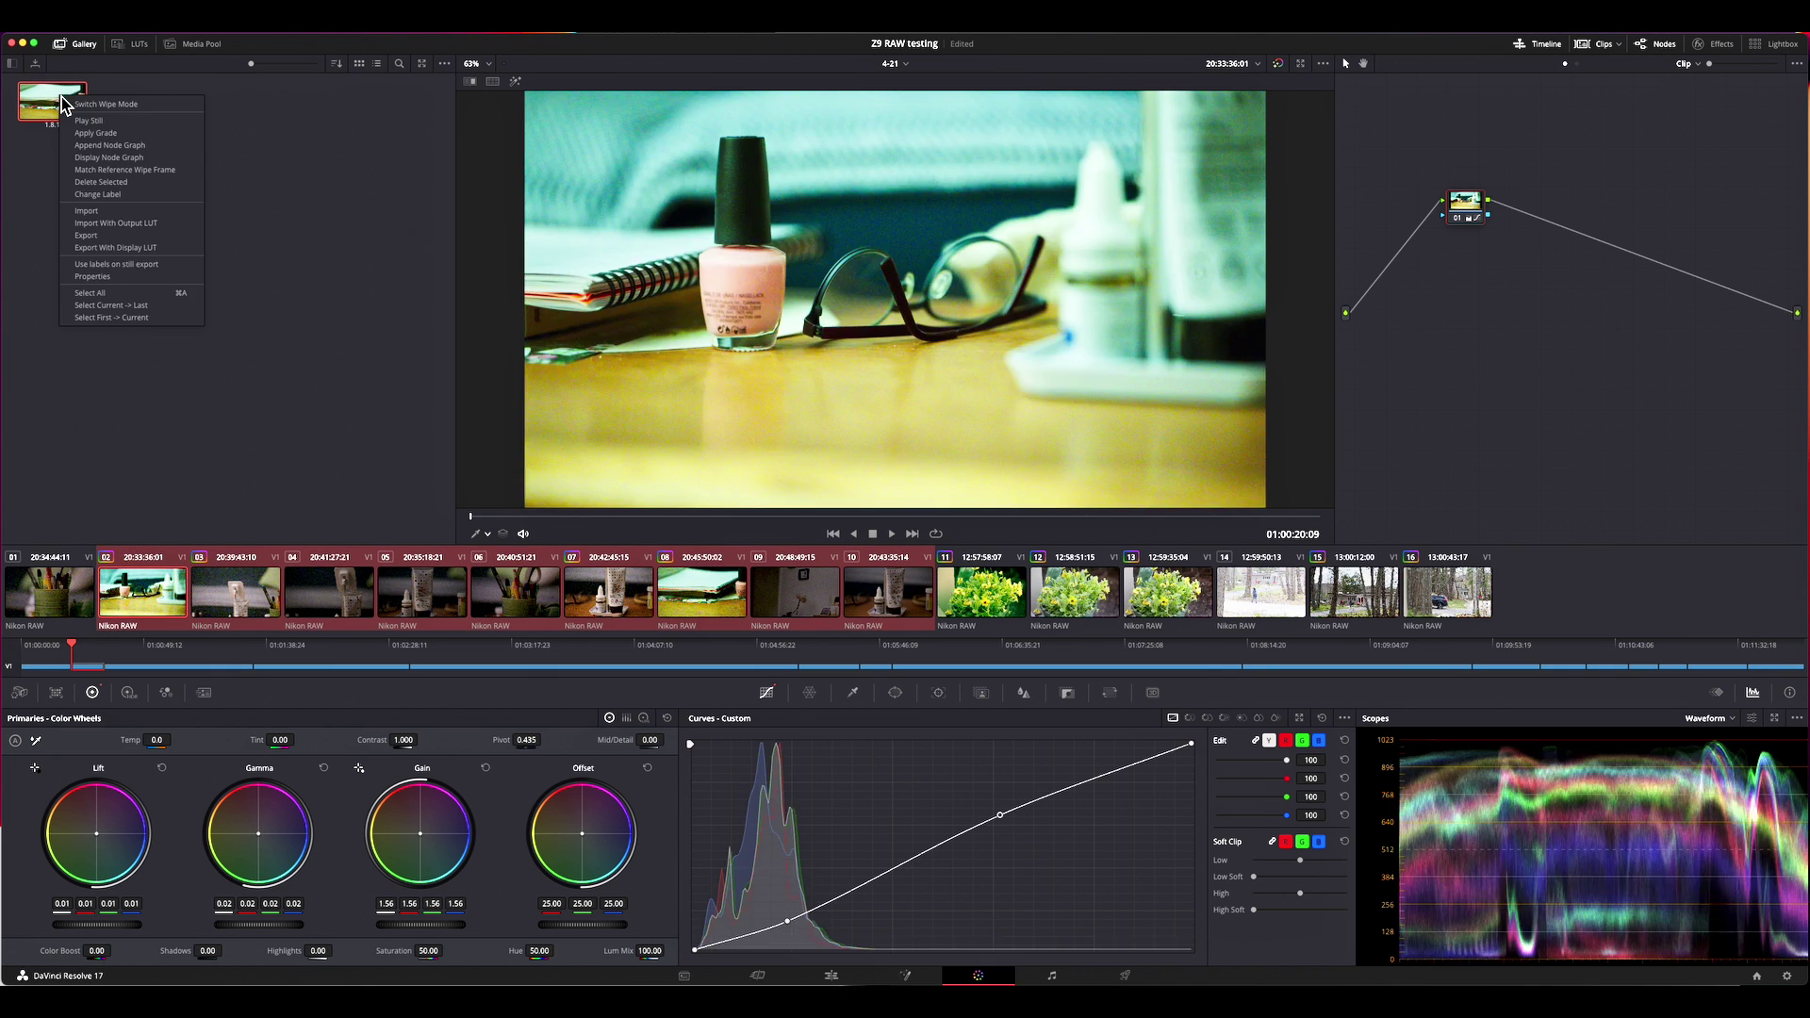
click(88, 133)
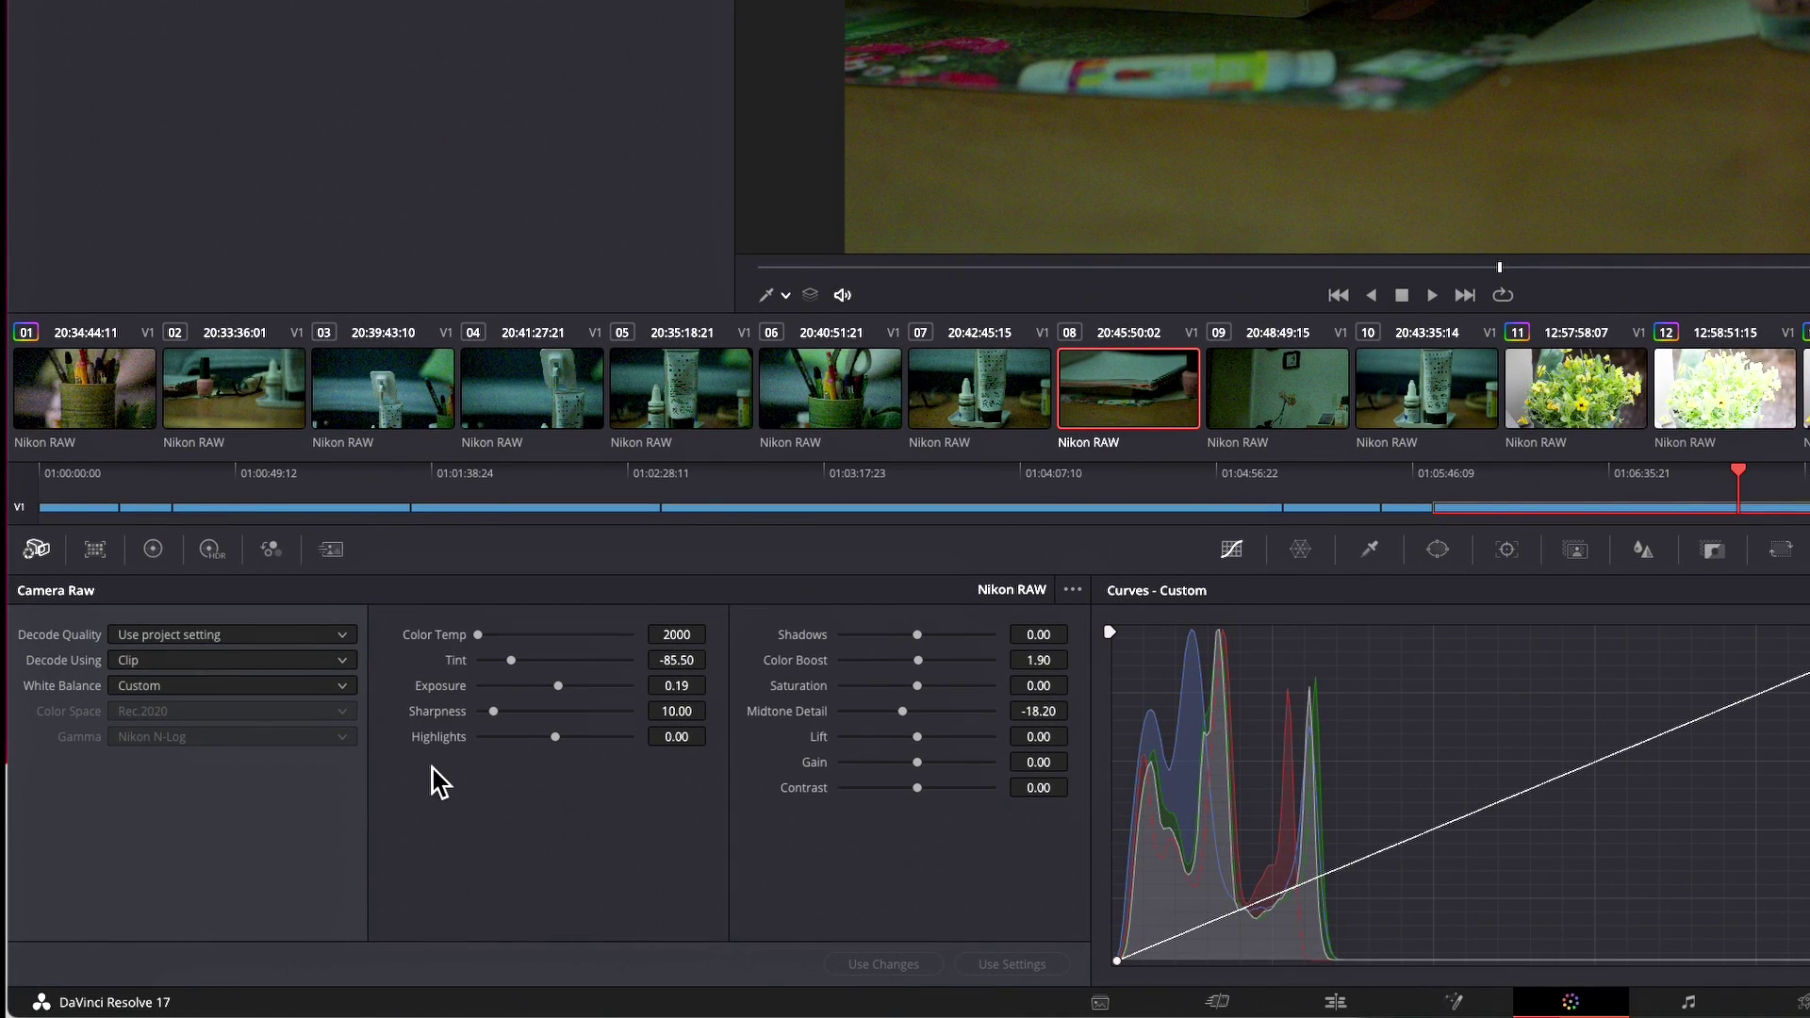
- Jump to the first clip, then select clip 11, the potted yellow flowers
key(Home)
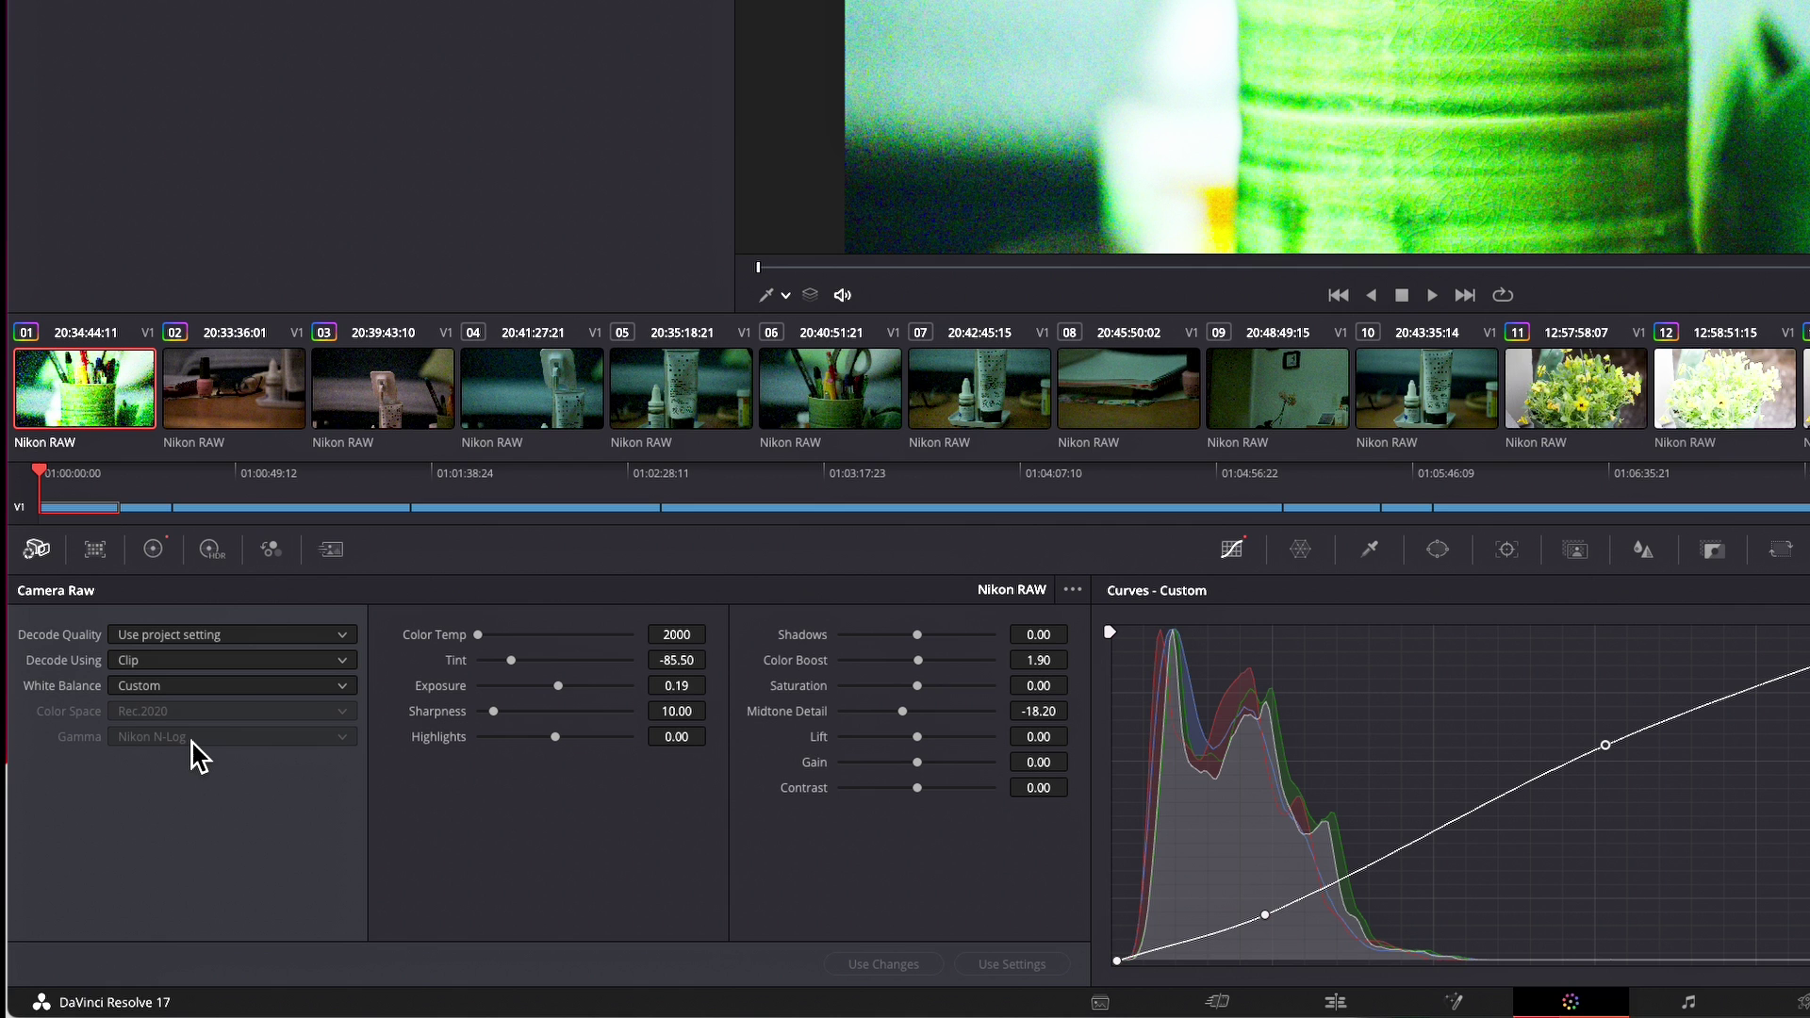
click(1576, 389)
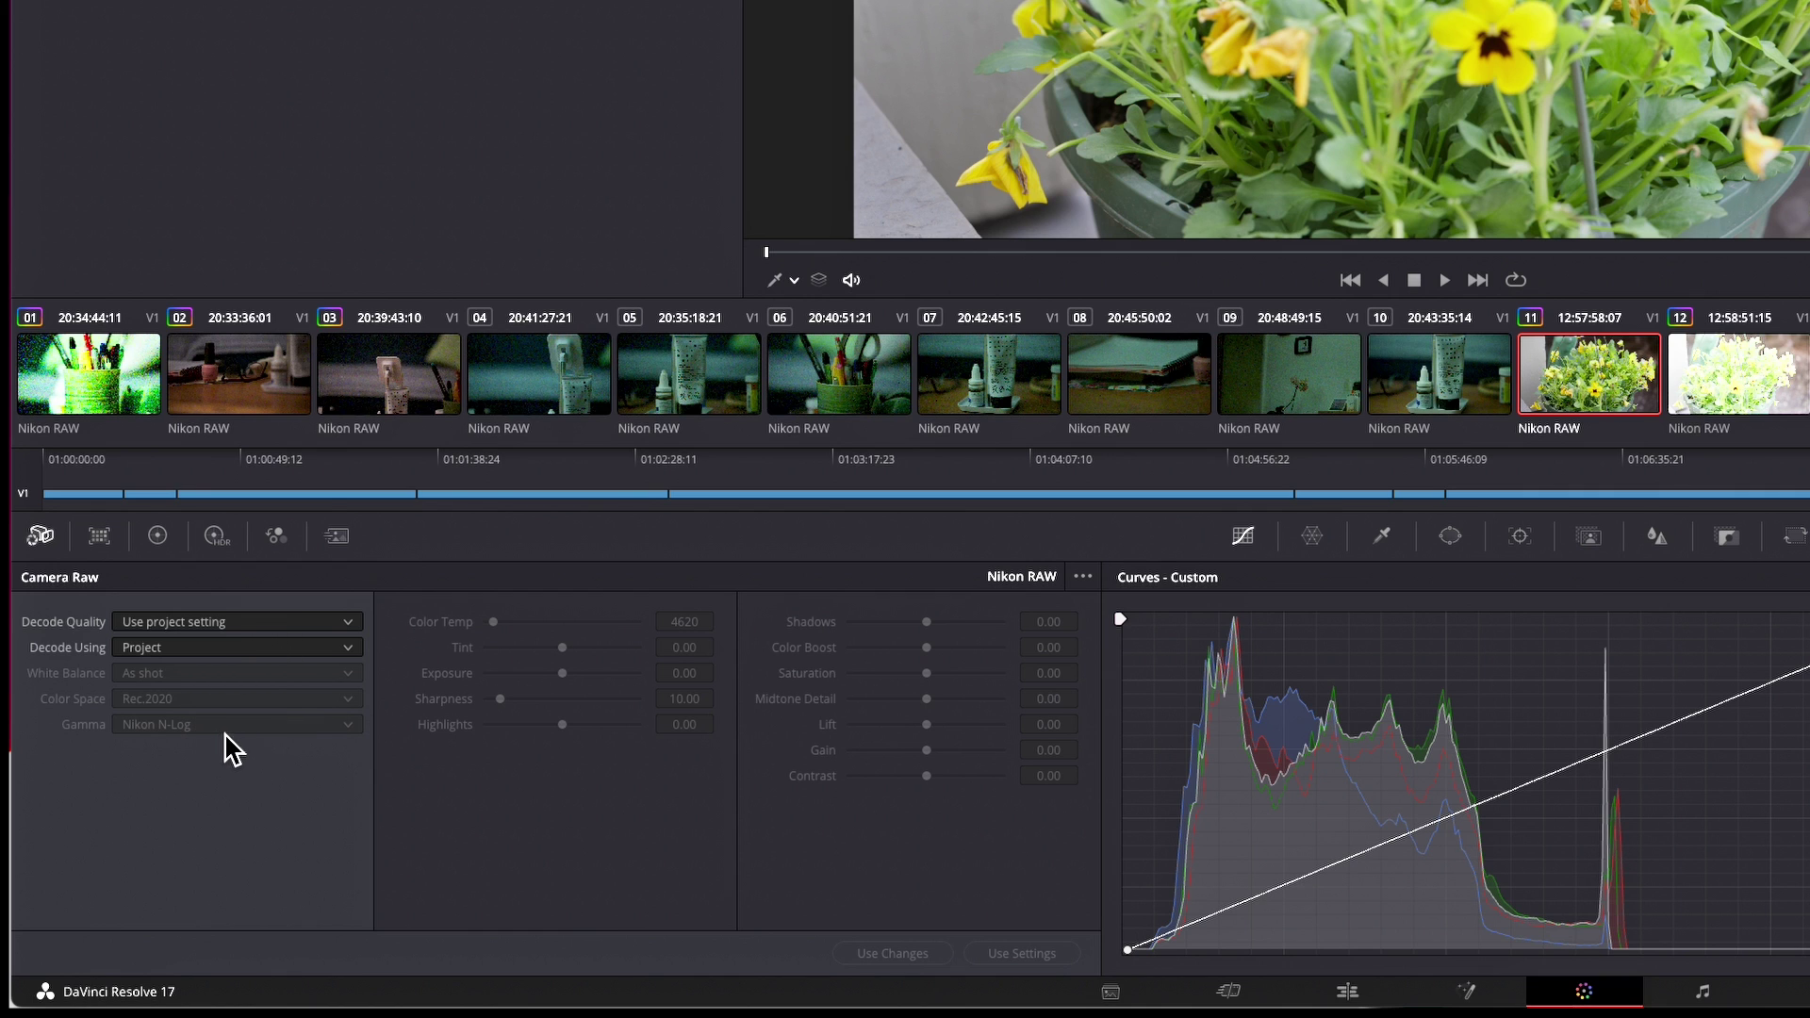
- Decode clip 11 using Camera metadata, then set clip 12 to decode with Project settings
click(354, 651)
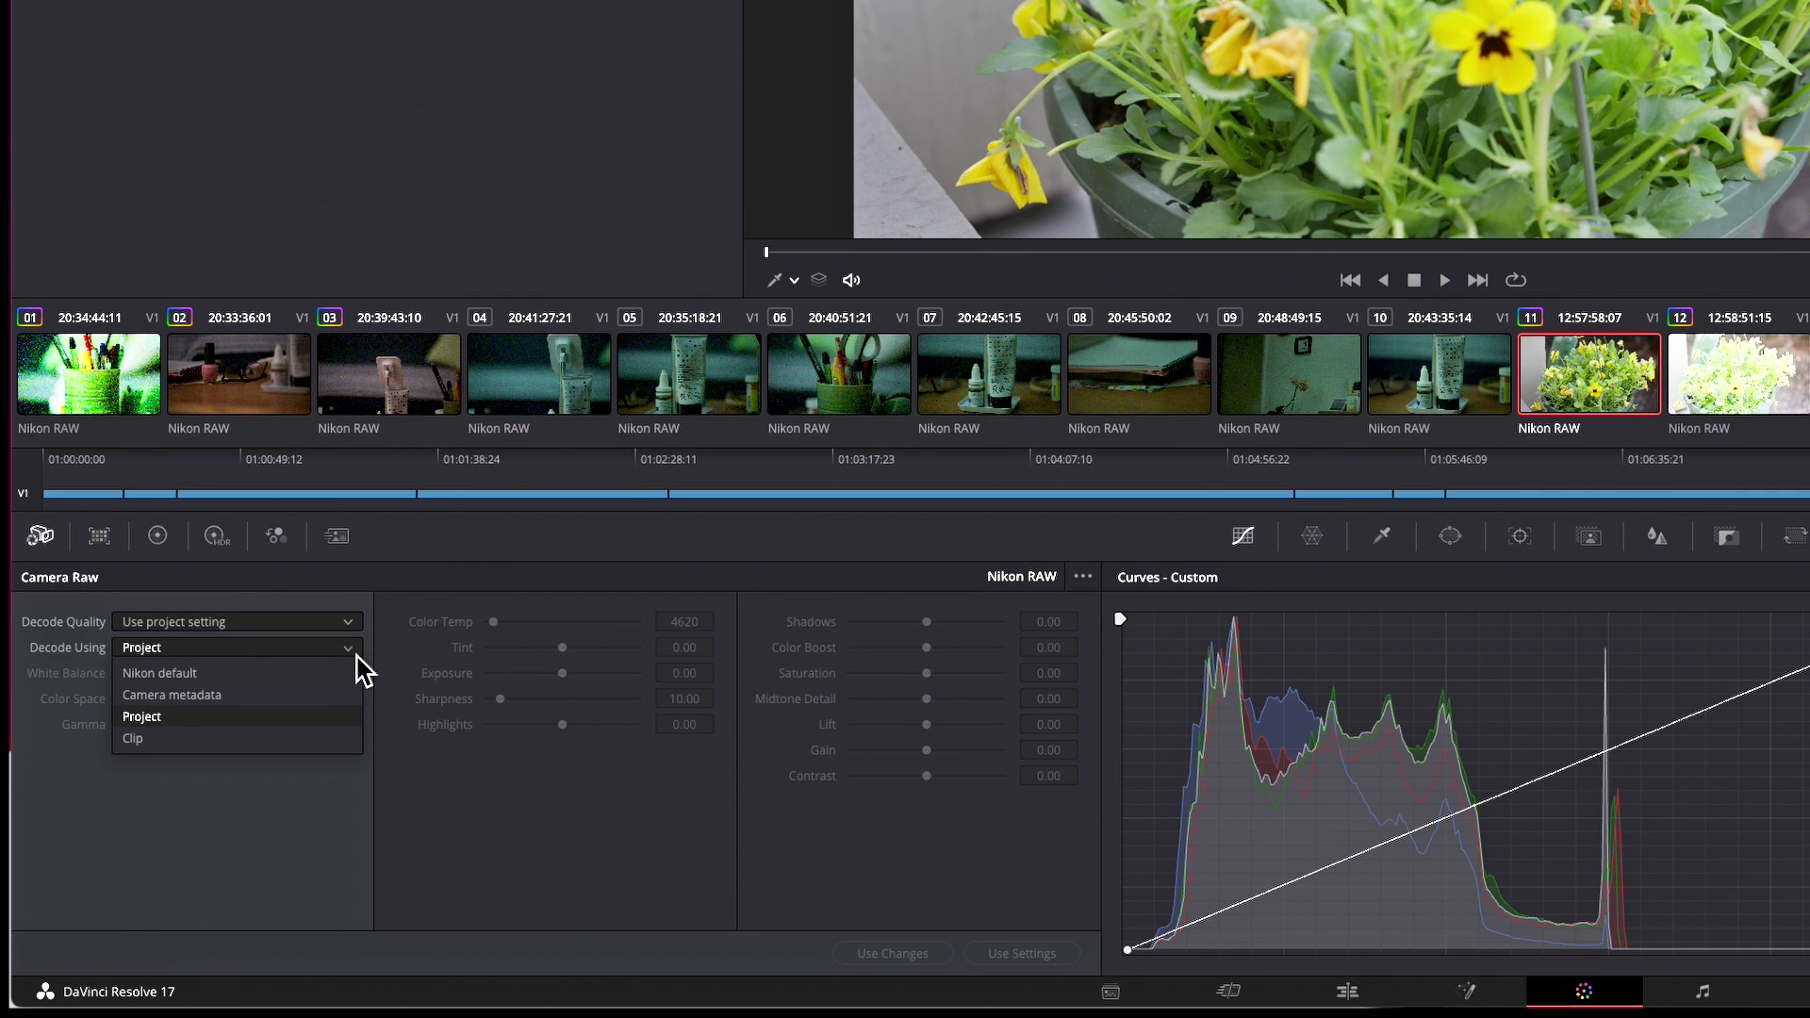
click(333, 697)
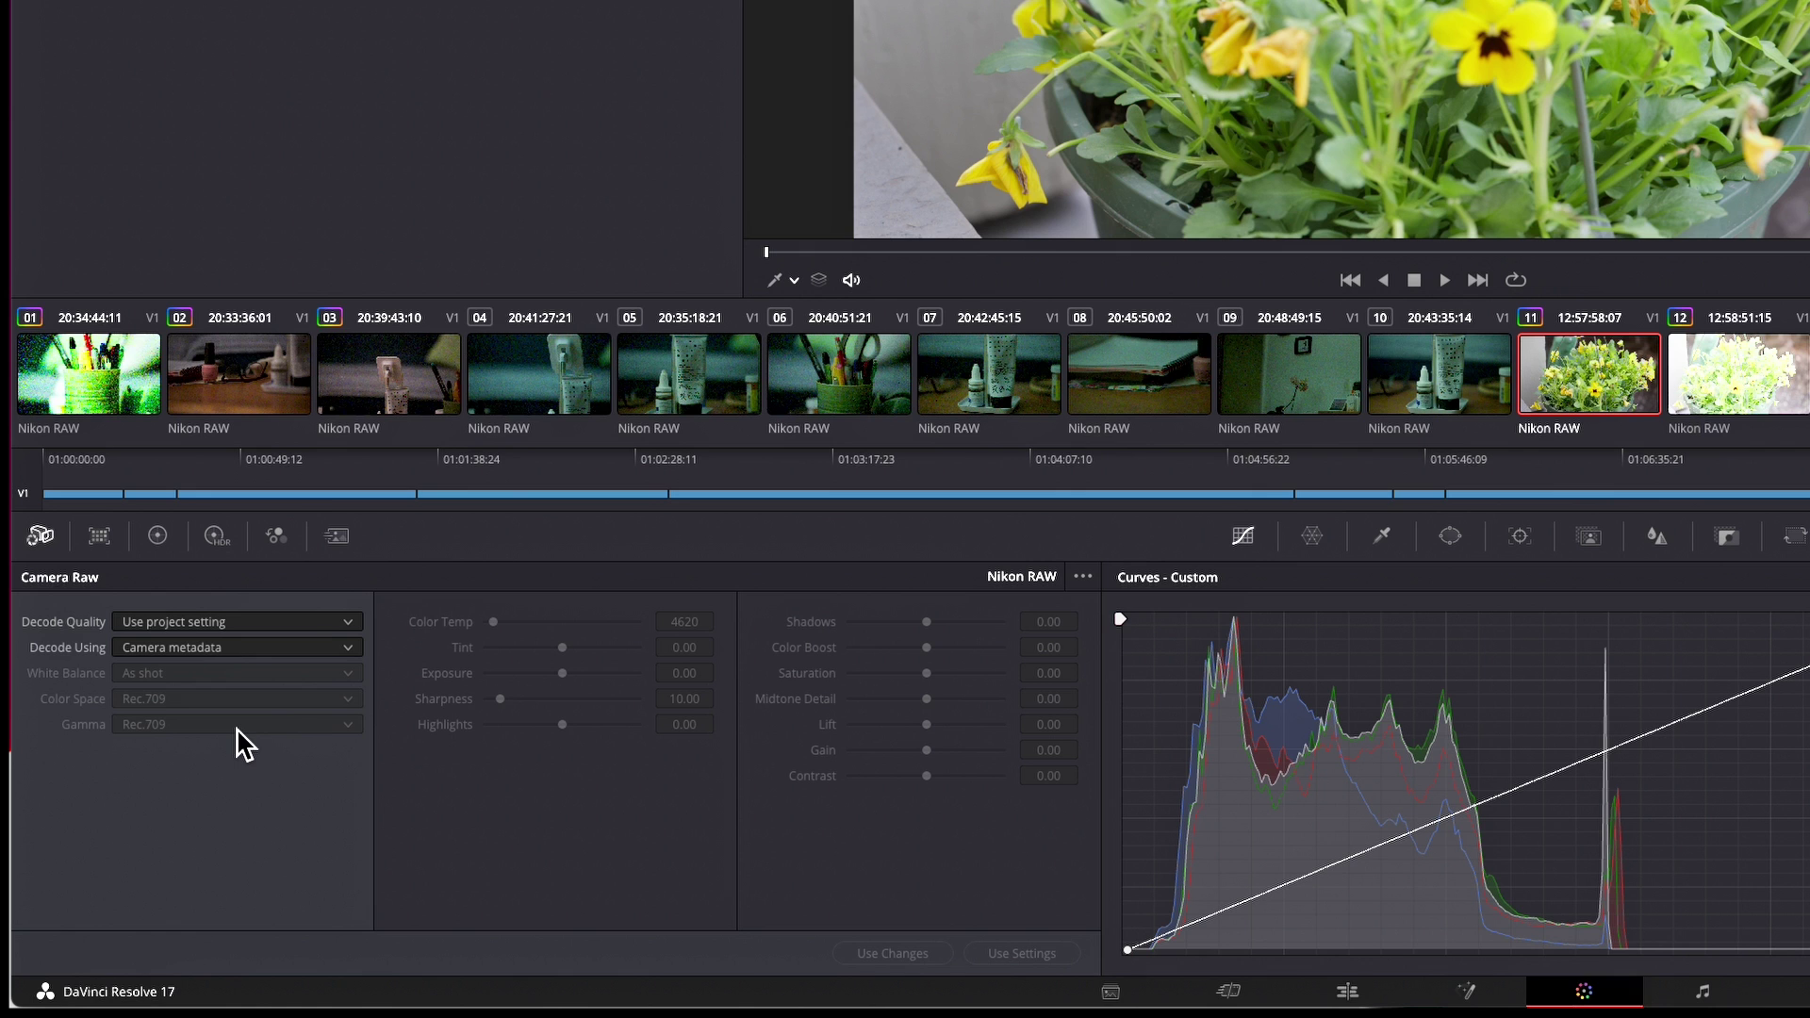
click(1734, 385)
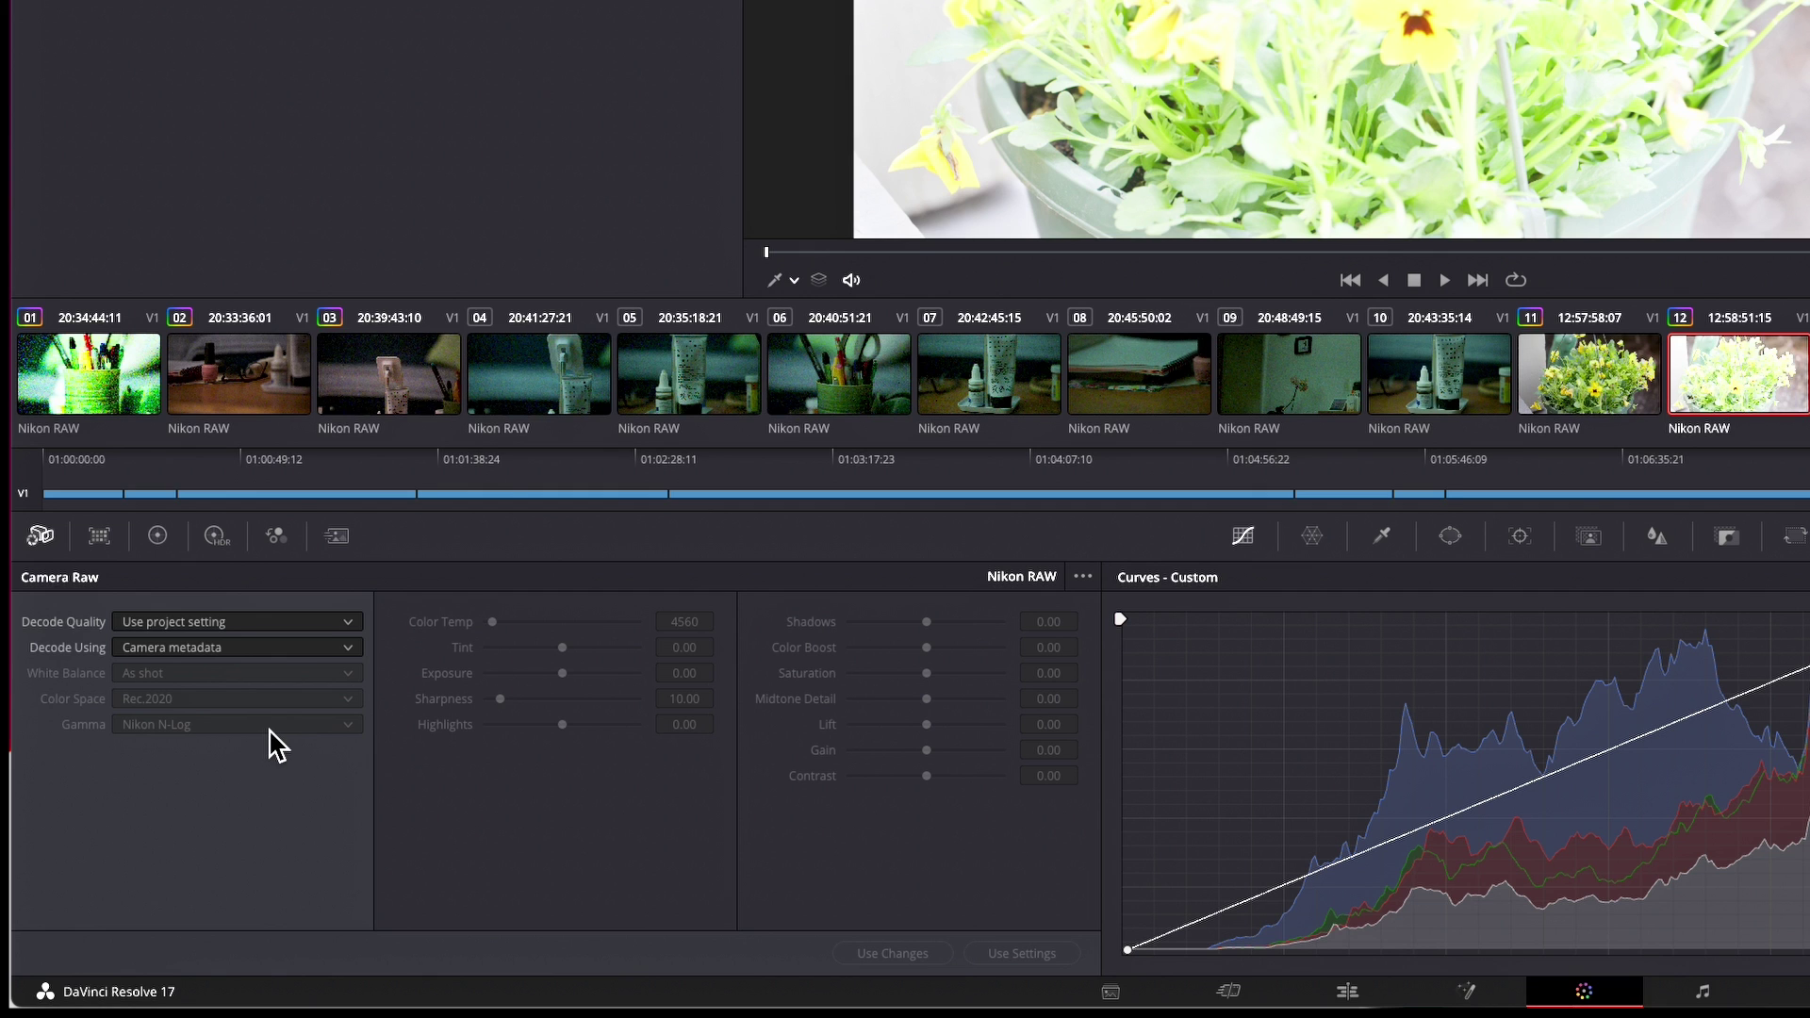
click(350, 648)
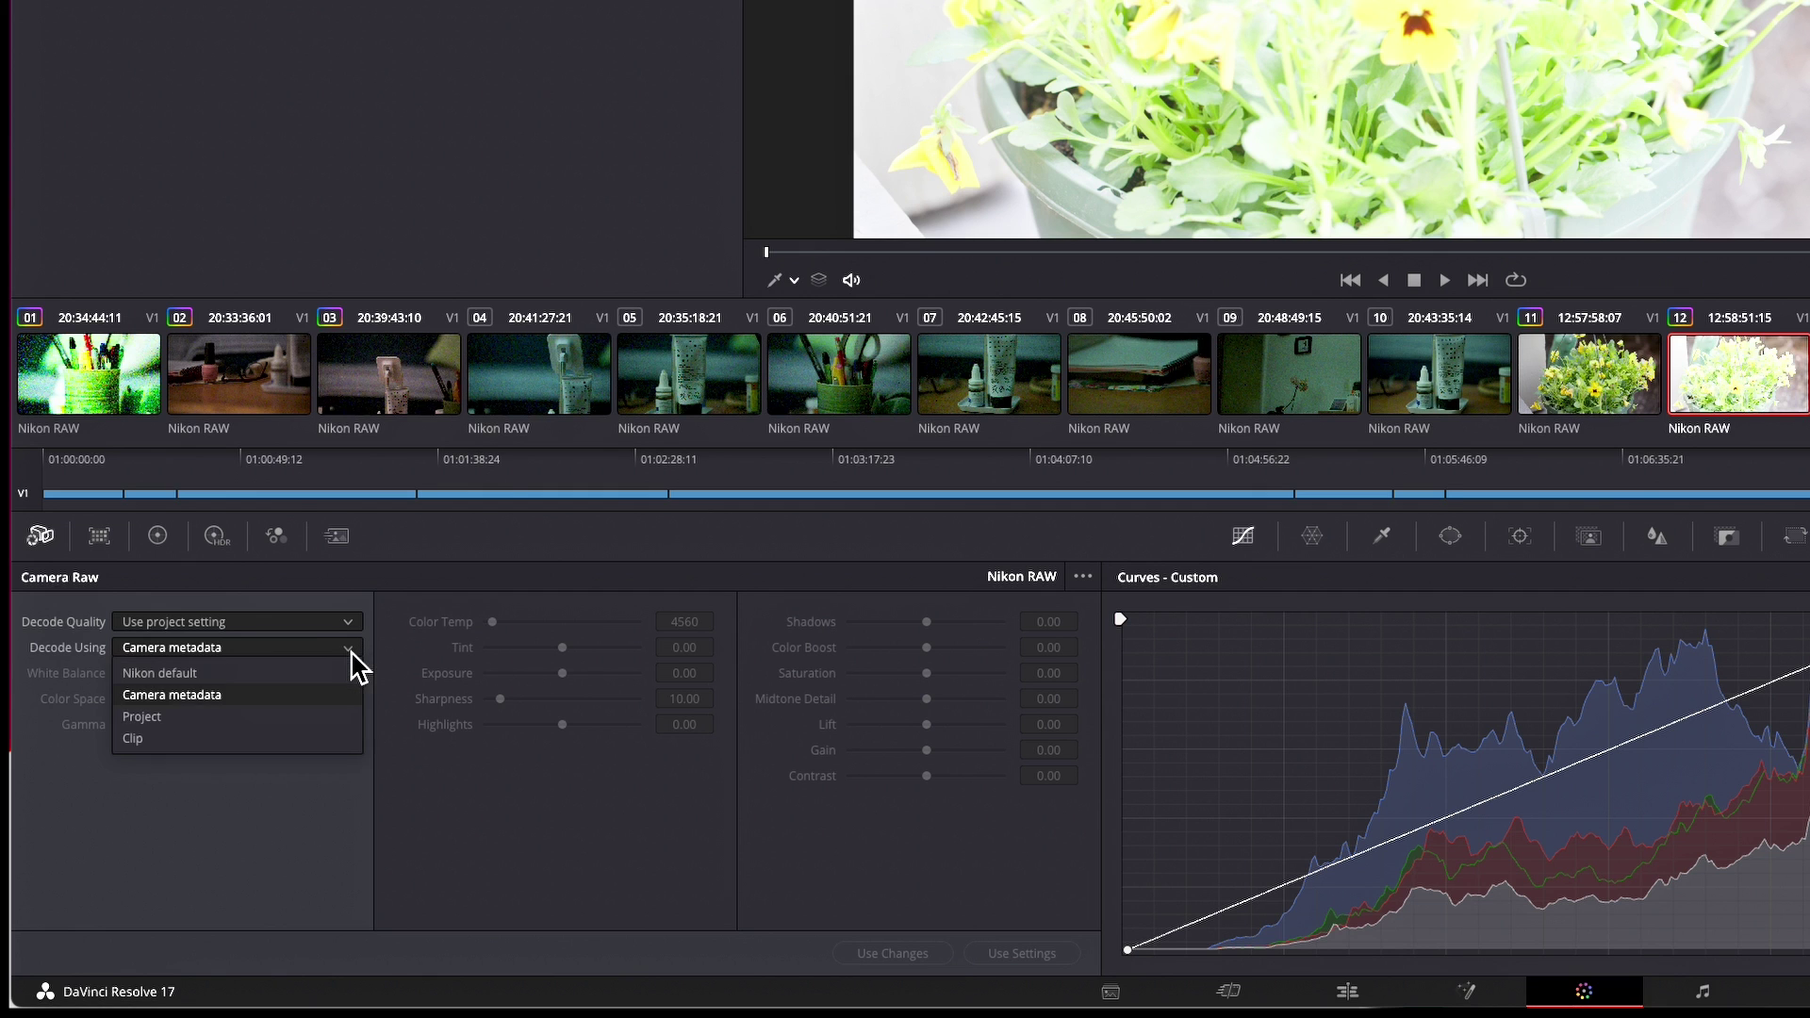
click(280, 721)
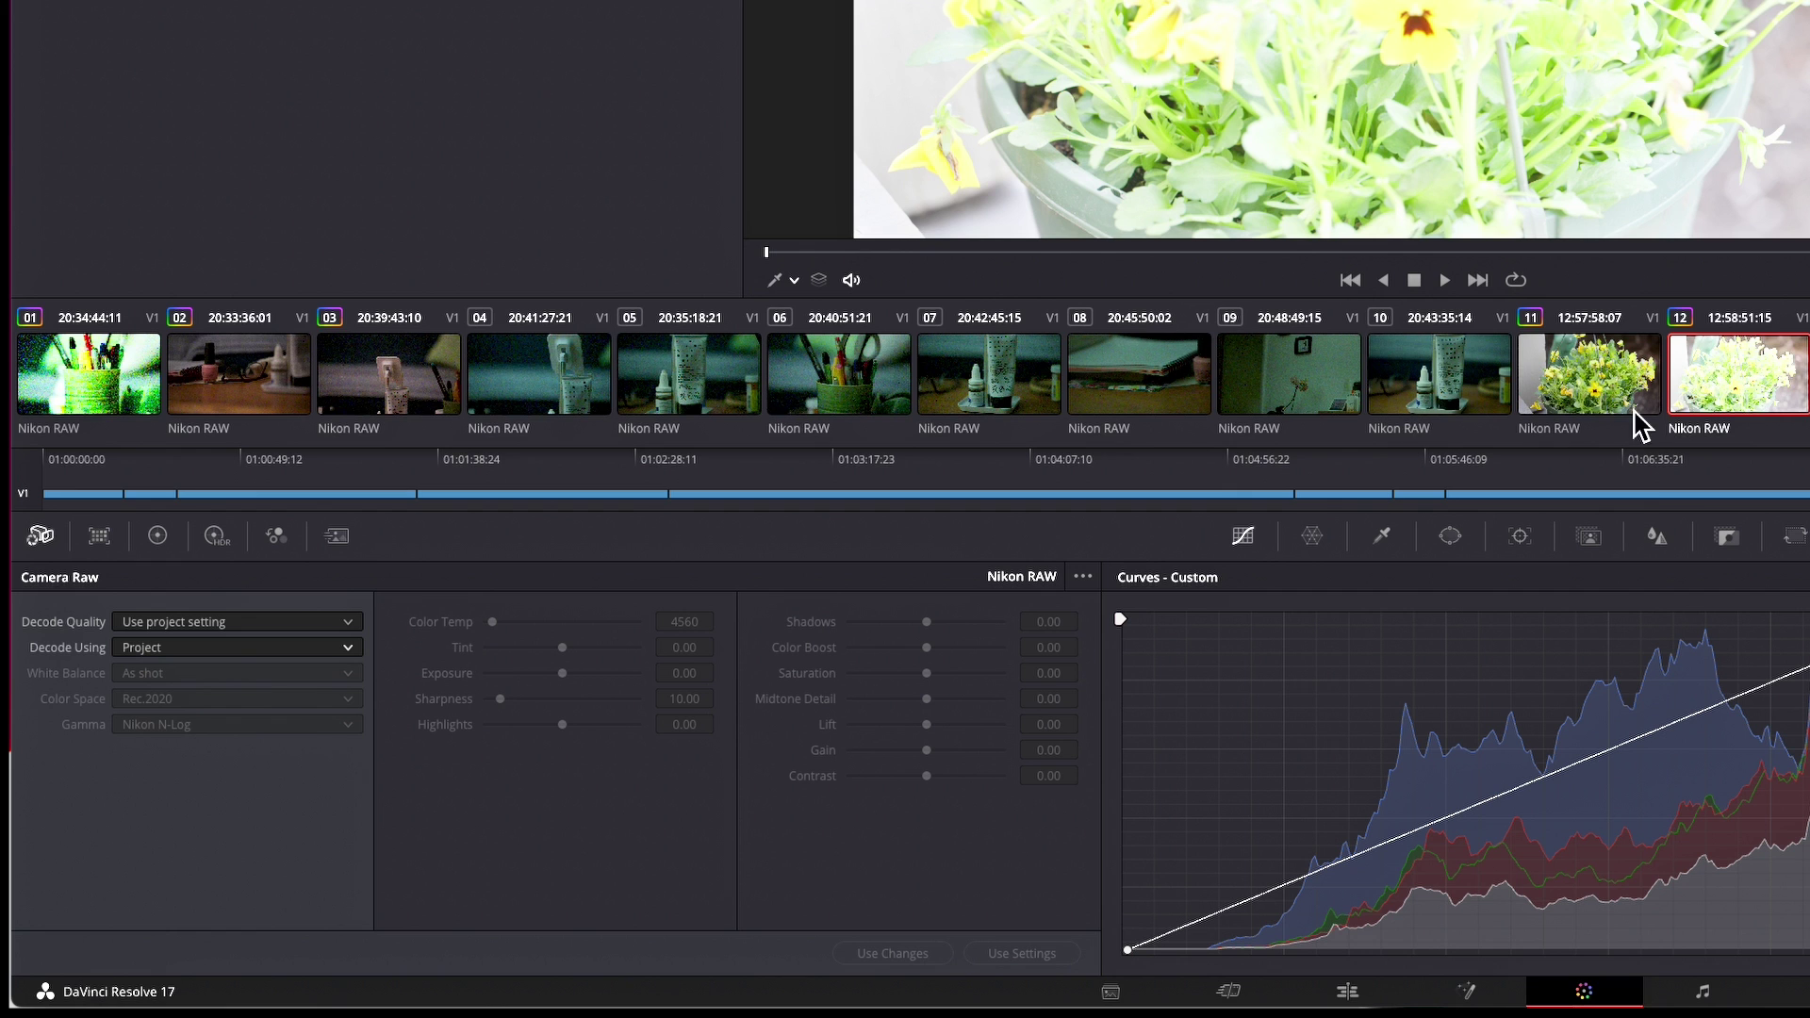
- Set clip 11 back to decoding with Project settings
click(1605, 389)
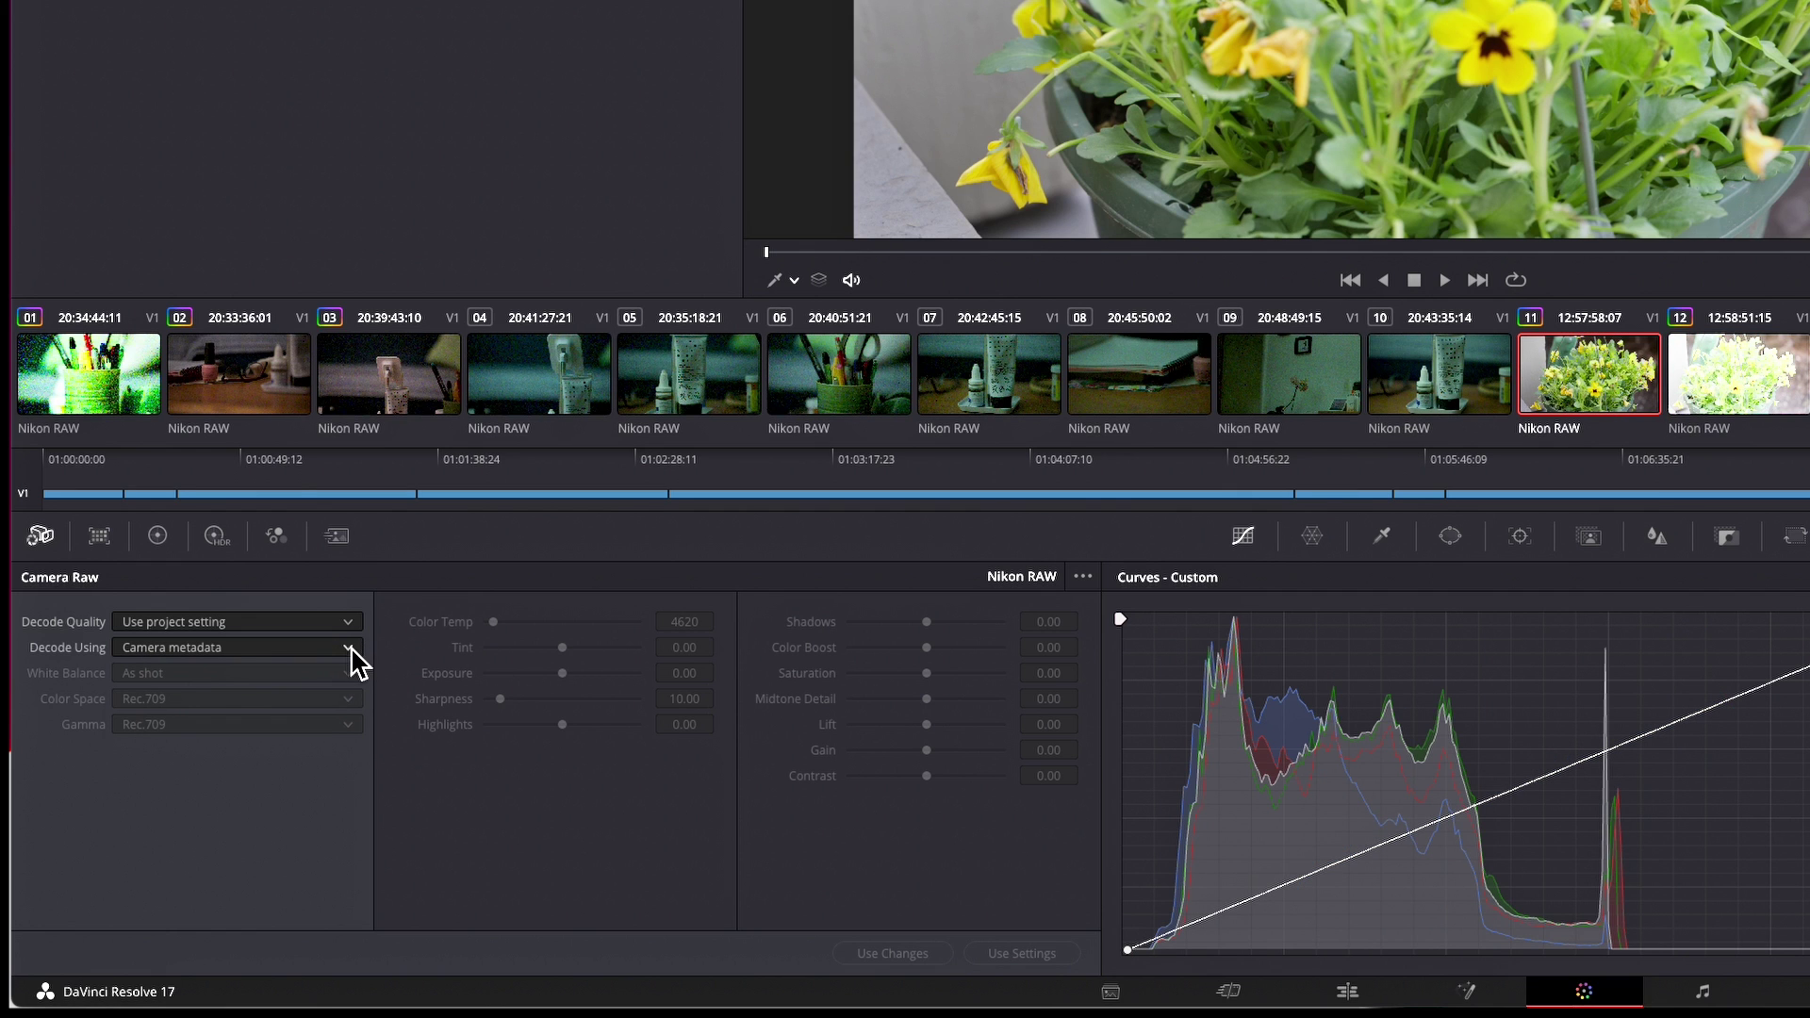
click(352, 649)
click(273, 722)
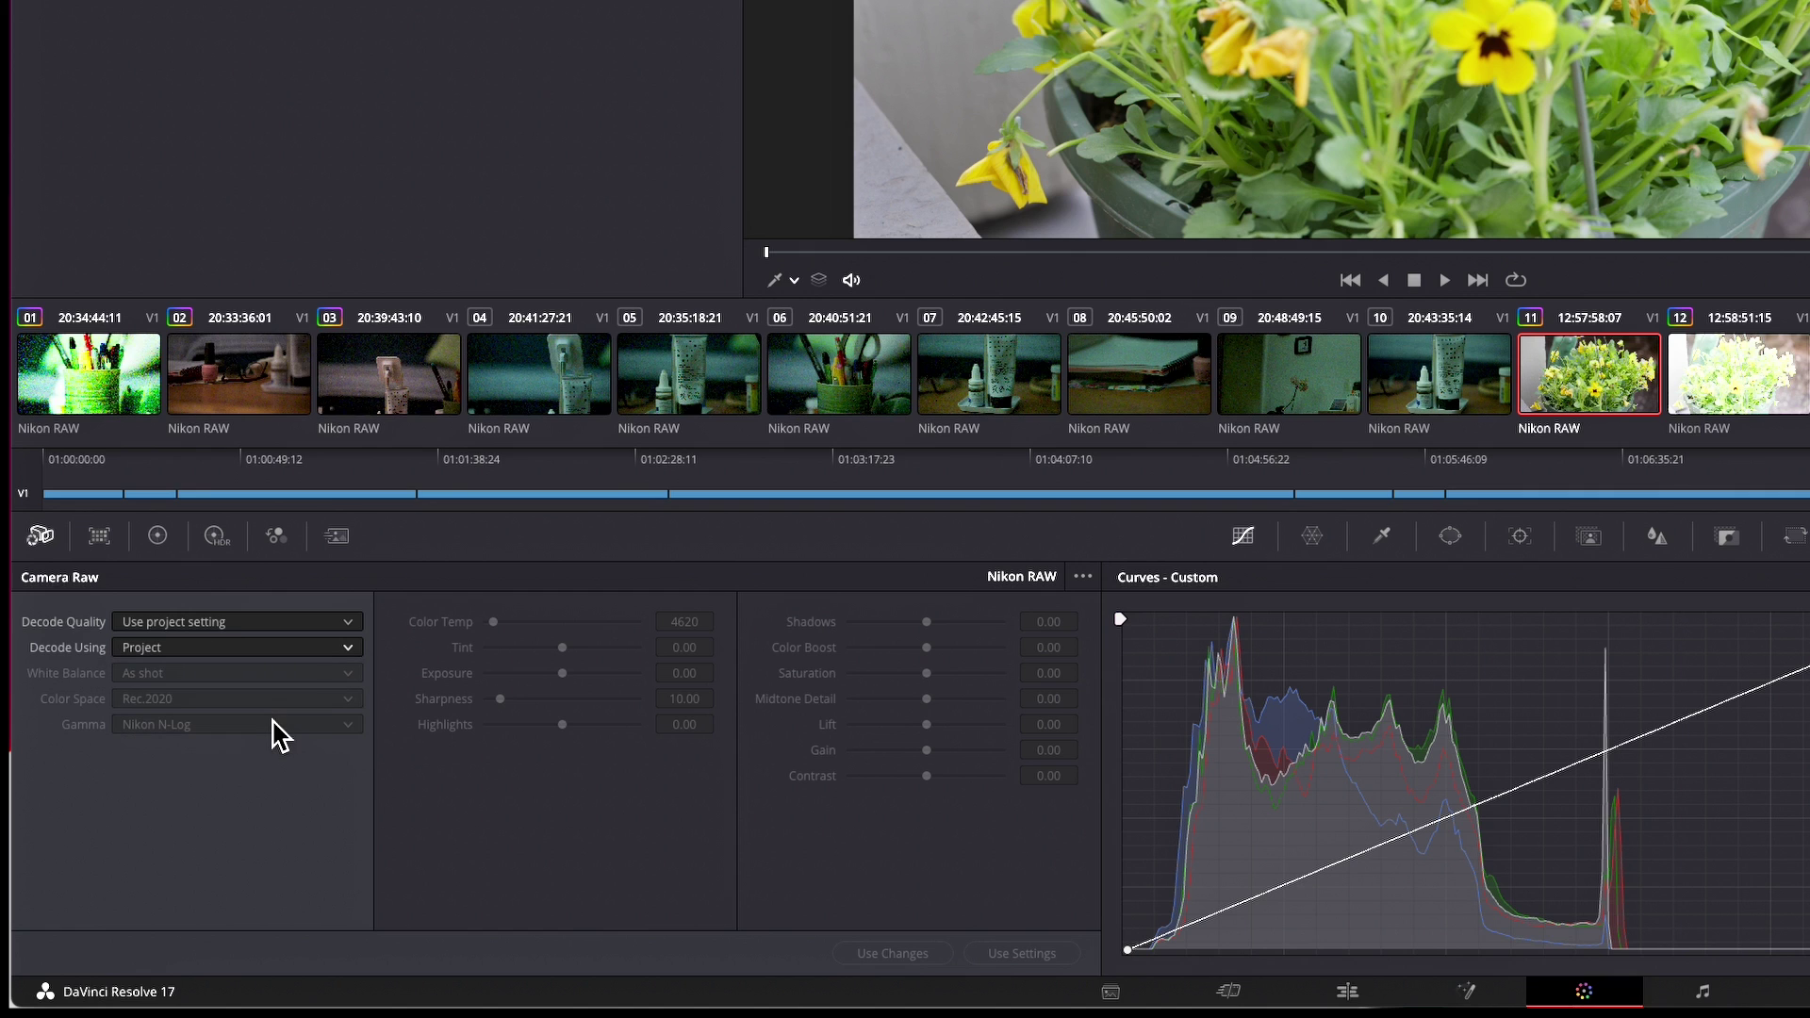